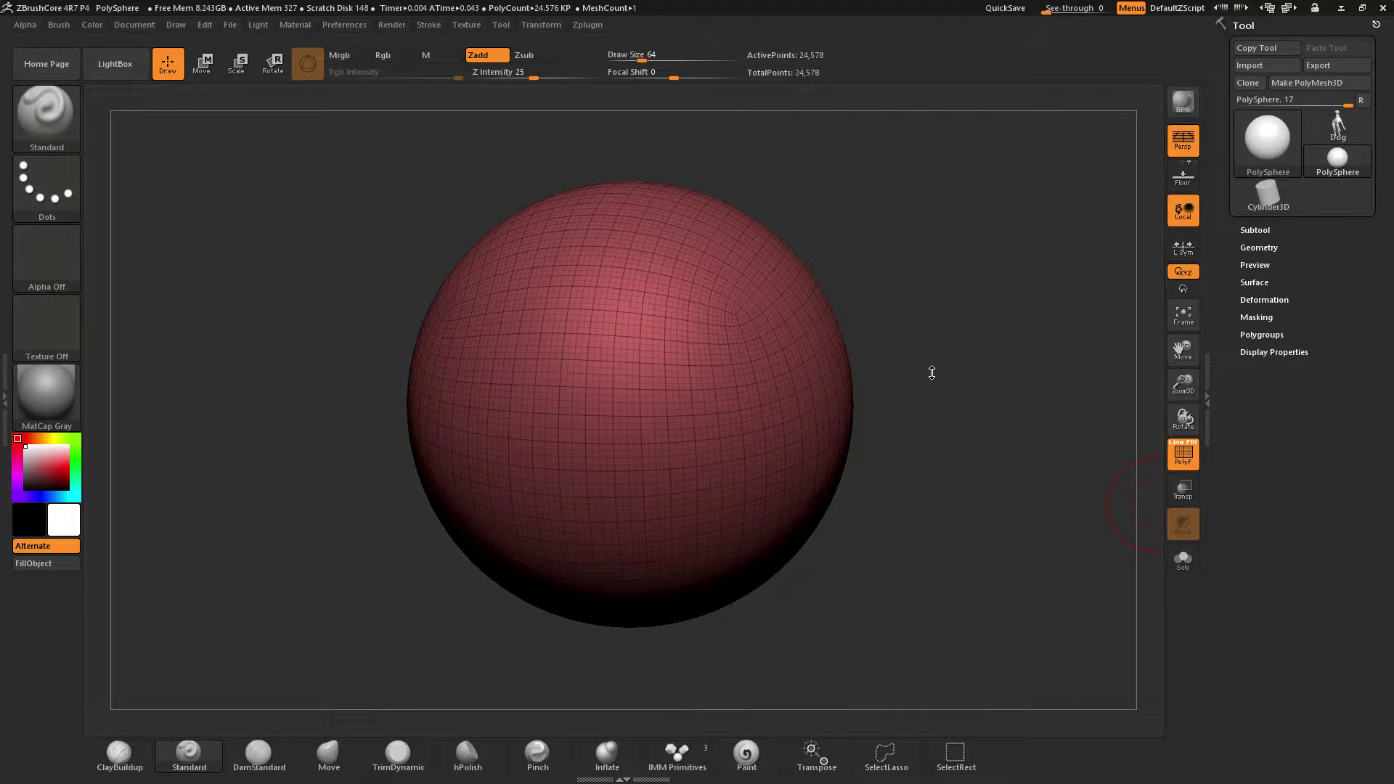
Convert the PolySphere to a DynaMesh at resolution 64
mouse_move(948, 365)
left_mouse_down()
mouse_move(961, 339)
mouse_move(952, 361)
left_mouse_up()
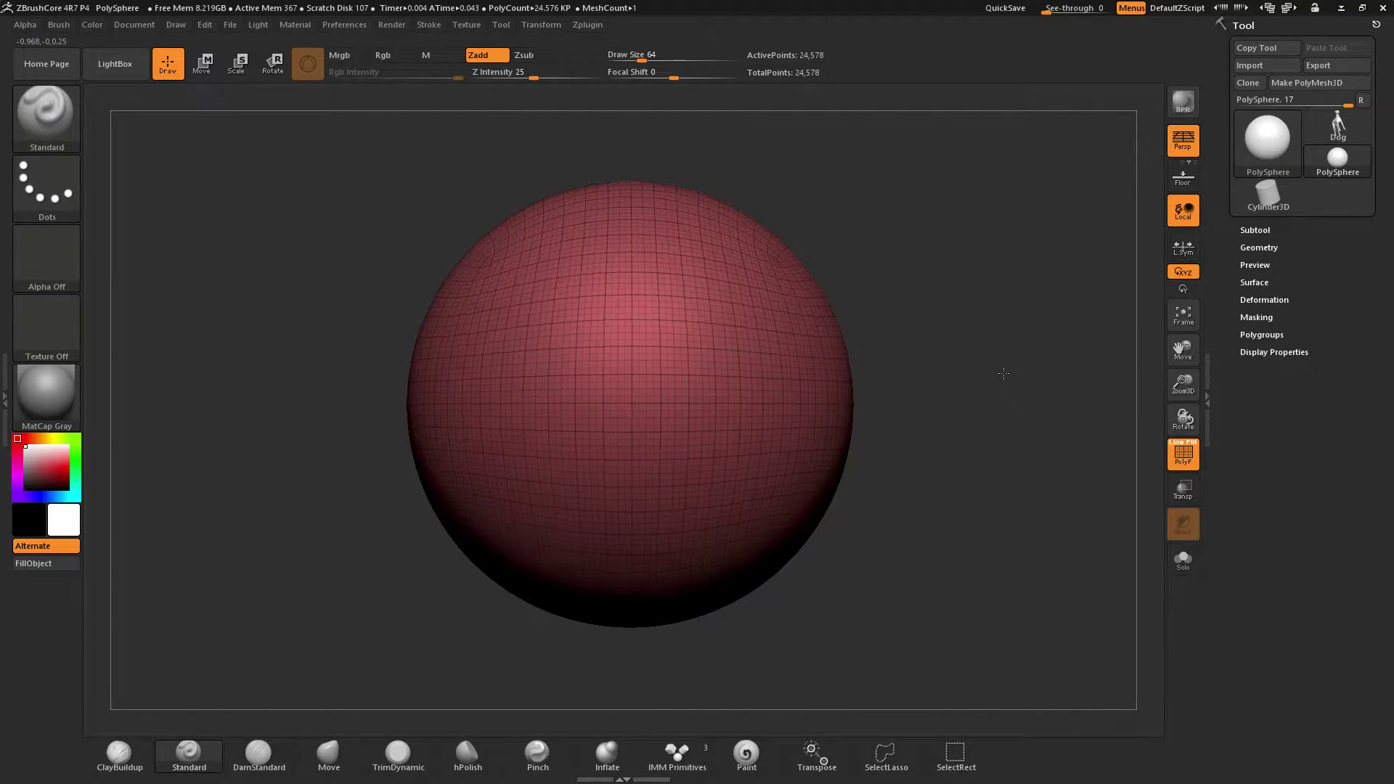
key("shift")
left_click_drag(1177, 379, 1178, 355)
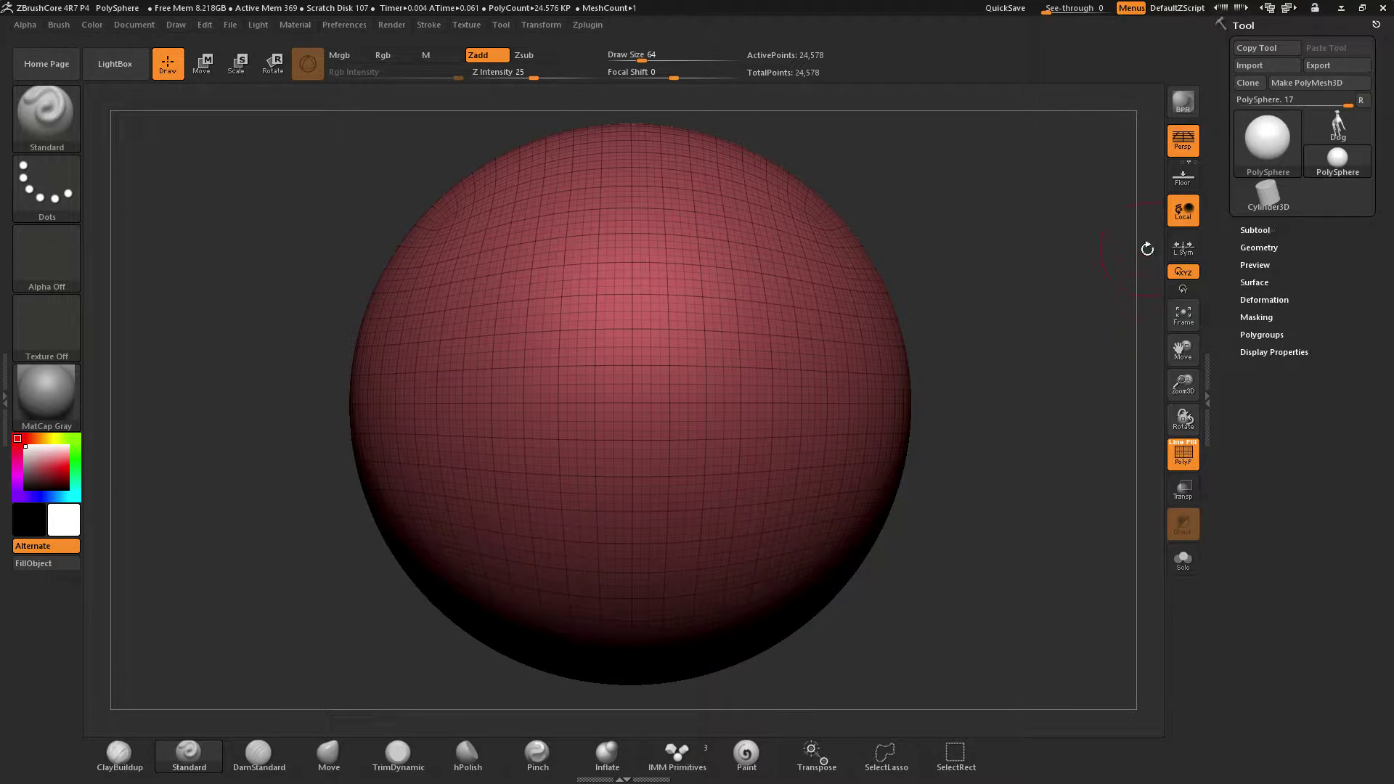
left_click(1269, 249)
left_click(1265, 370)
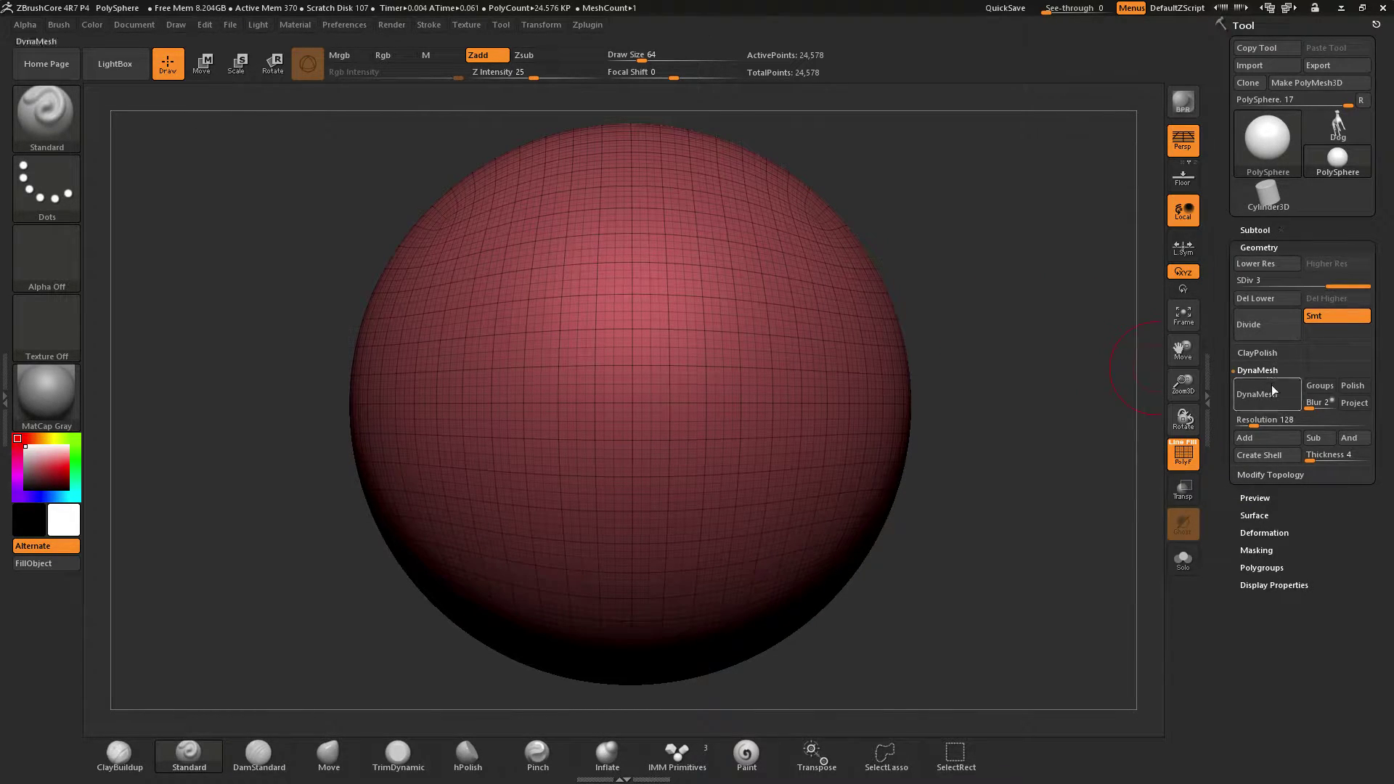
left_click_drag(1248, 423, 1245, 426)
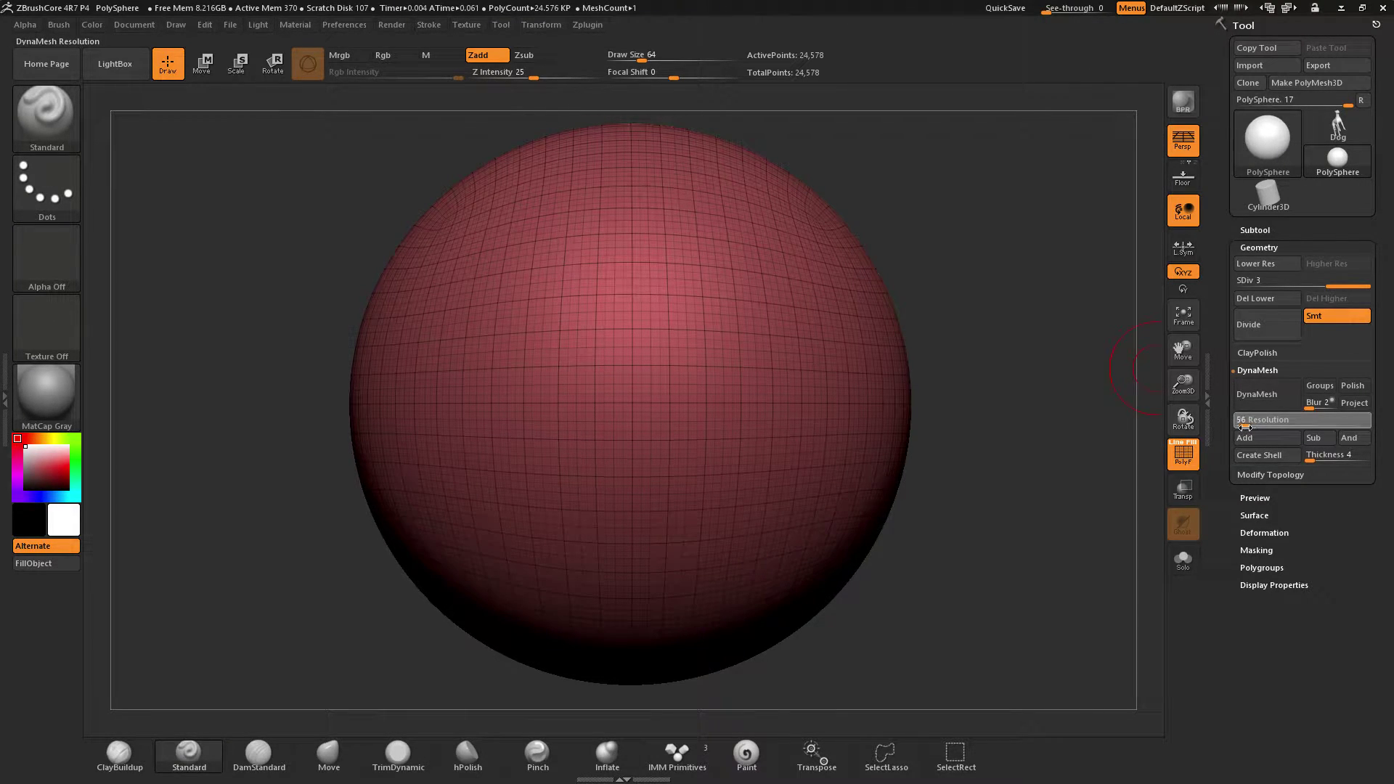
left_click(1272, 397)
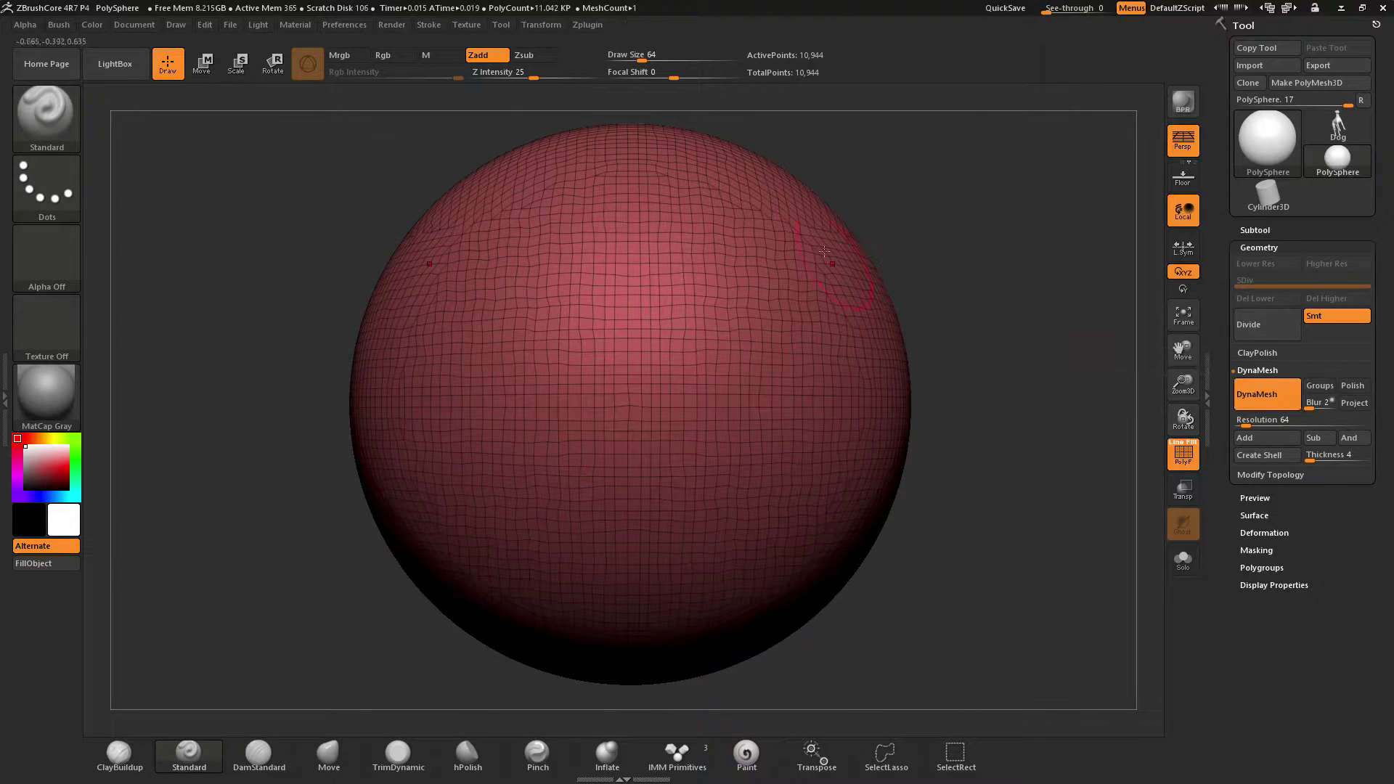
left_click_drag(973, 225, 1004, 267)
Append a Sphere3D as a second subtool to the PolySphere
left_click(1255, 230)
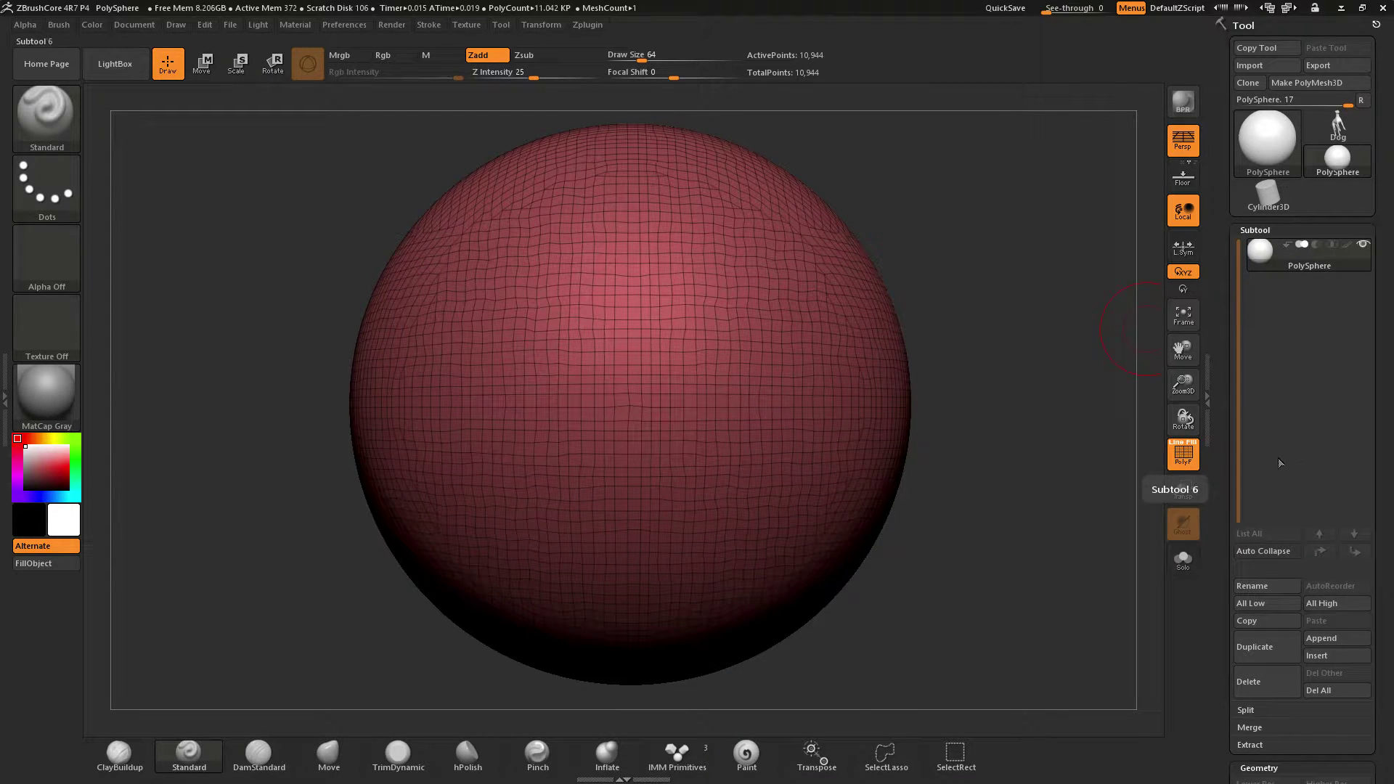
left_click_drag(1227, 445, 1227, 397)
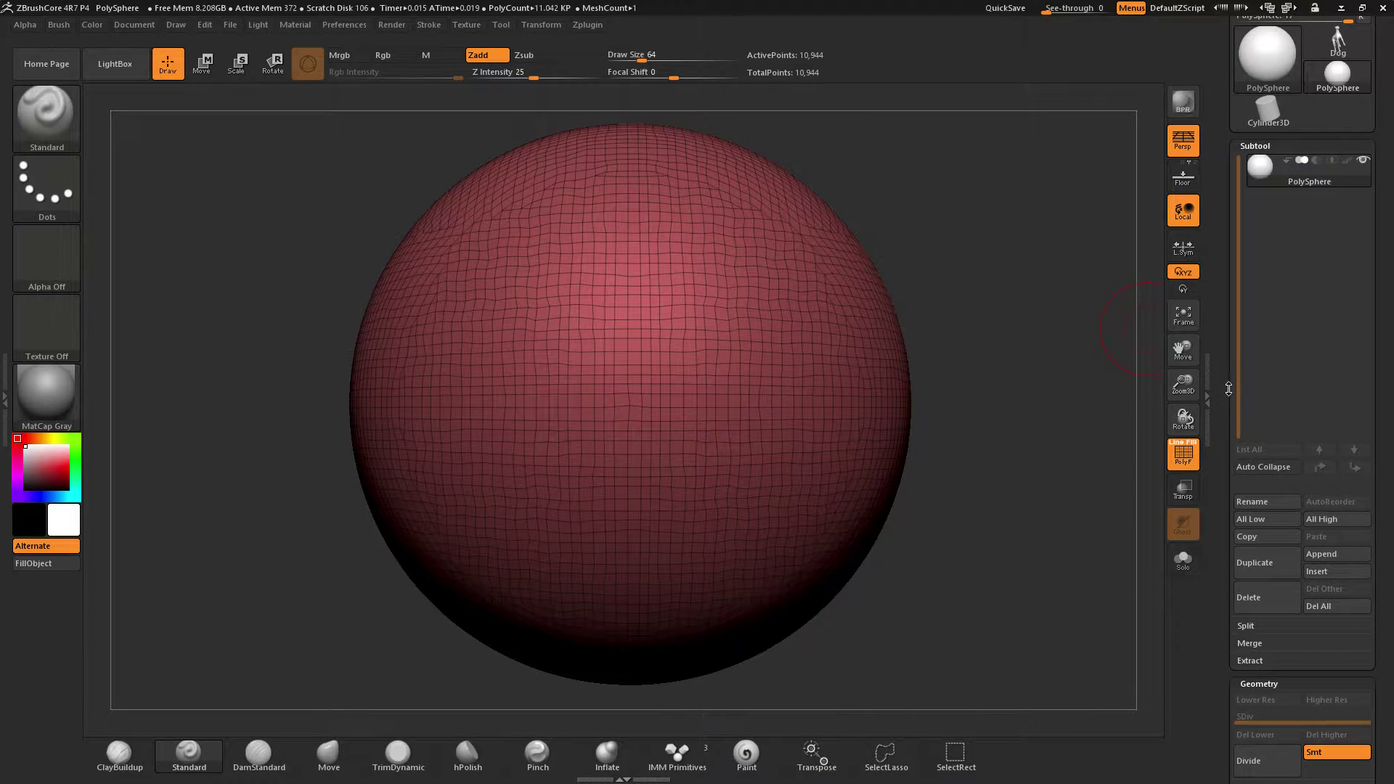
left_click(1333, 553)
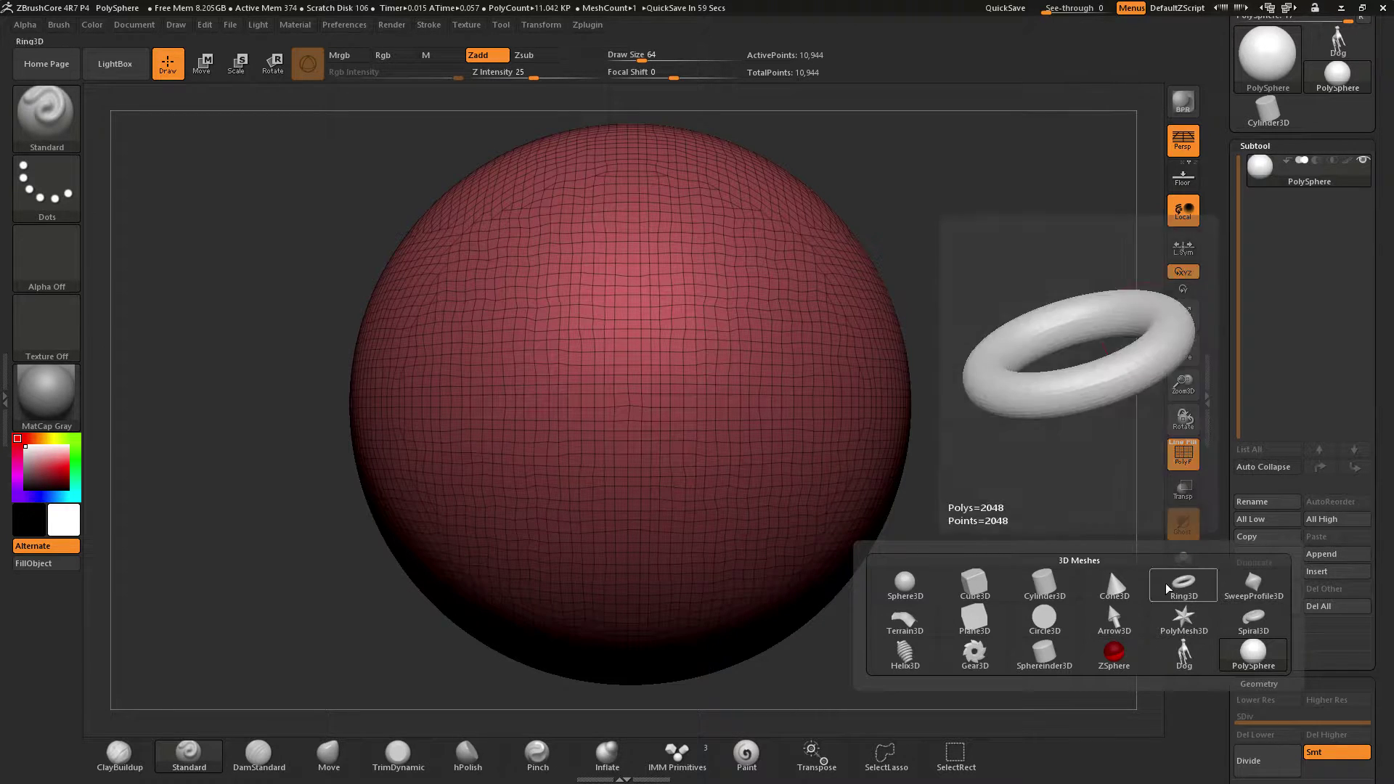
mouse_move(936, 590)
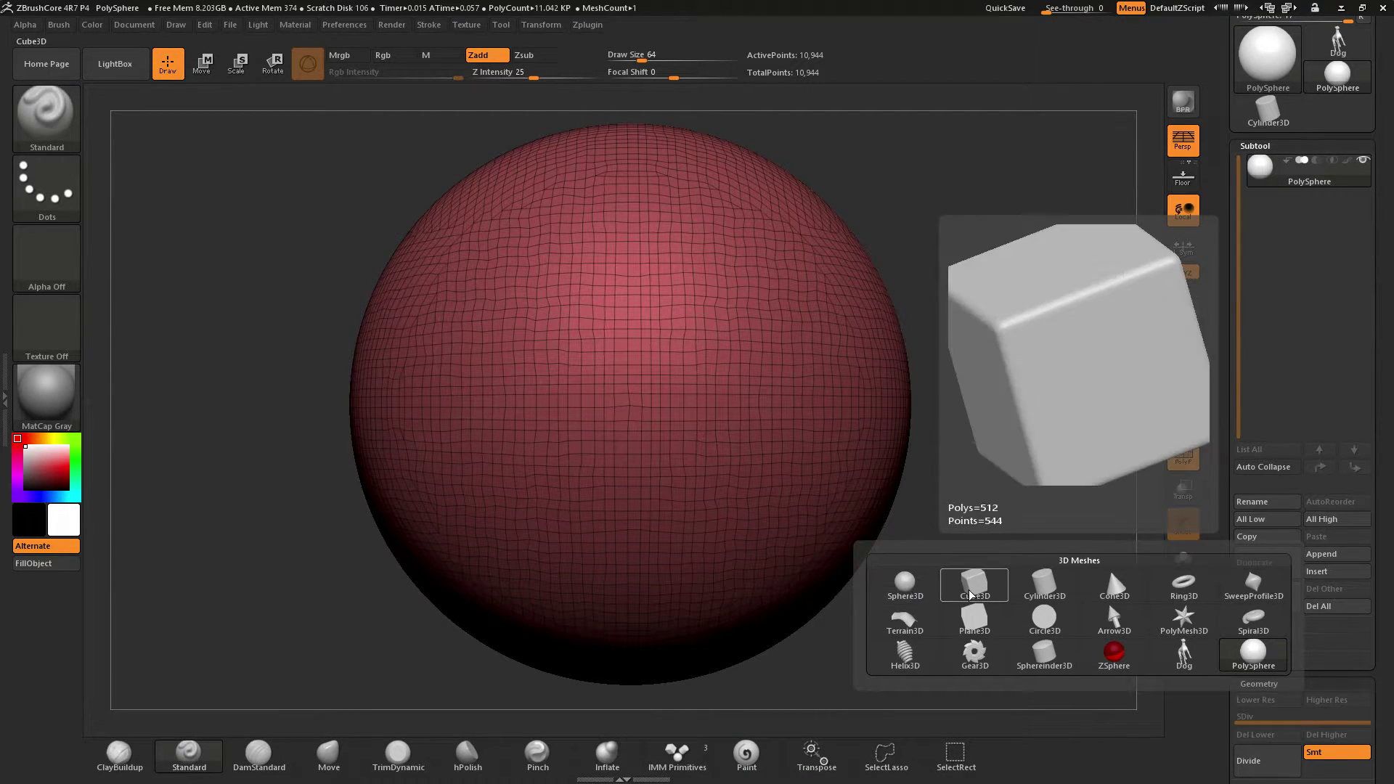
mouse_move(979, 630)
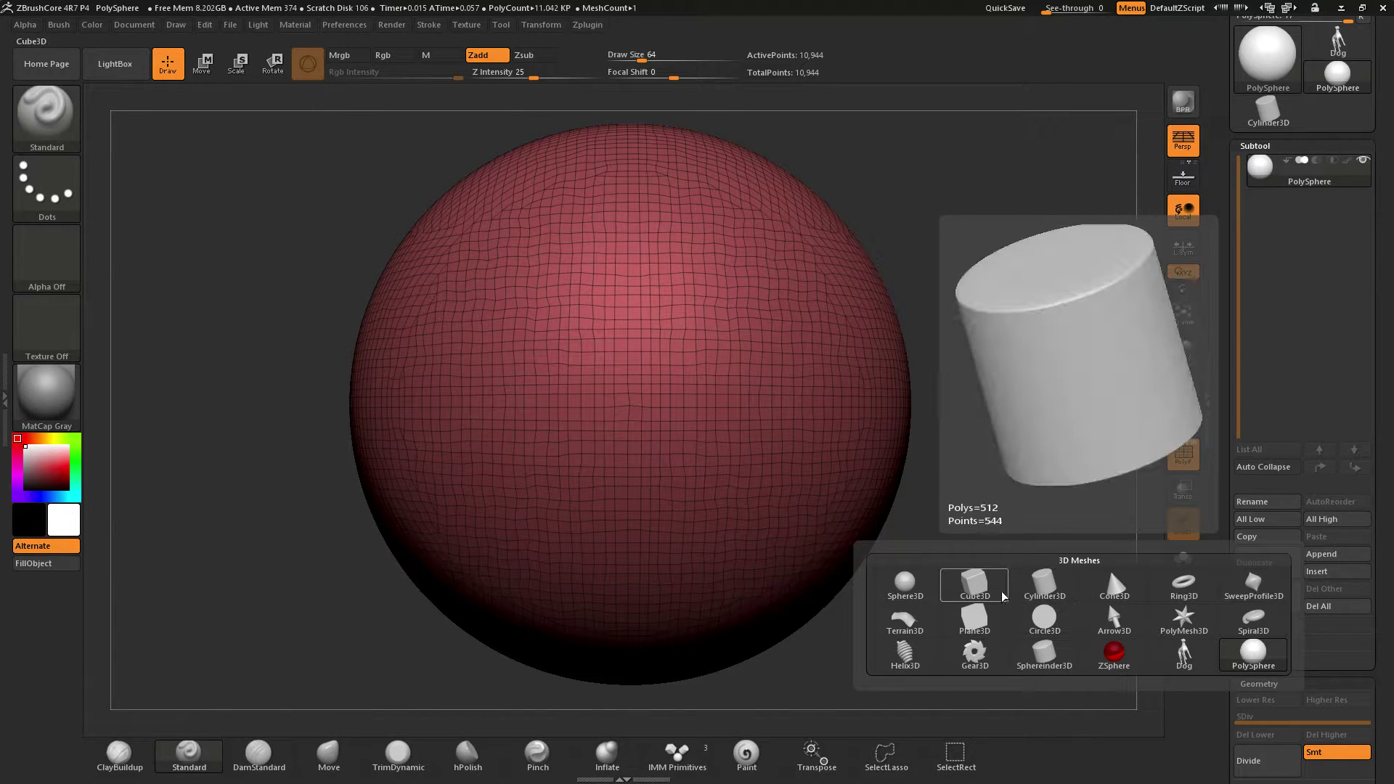
mouse_move(981, 591)
left_click(904, 583)
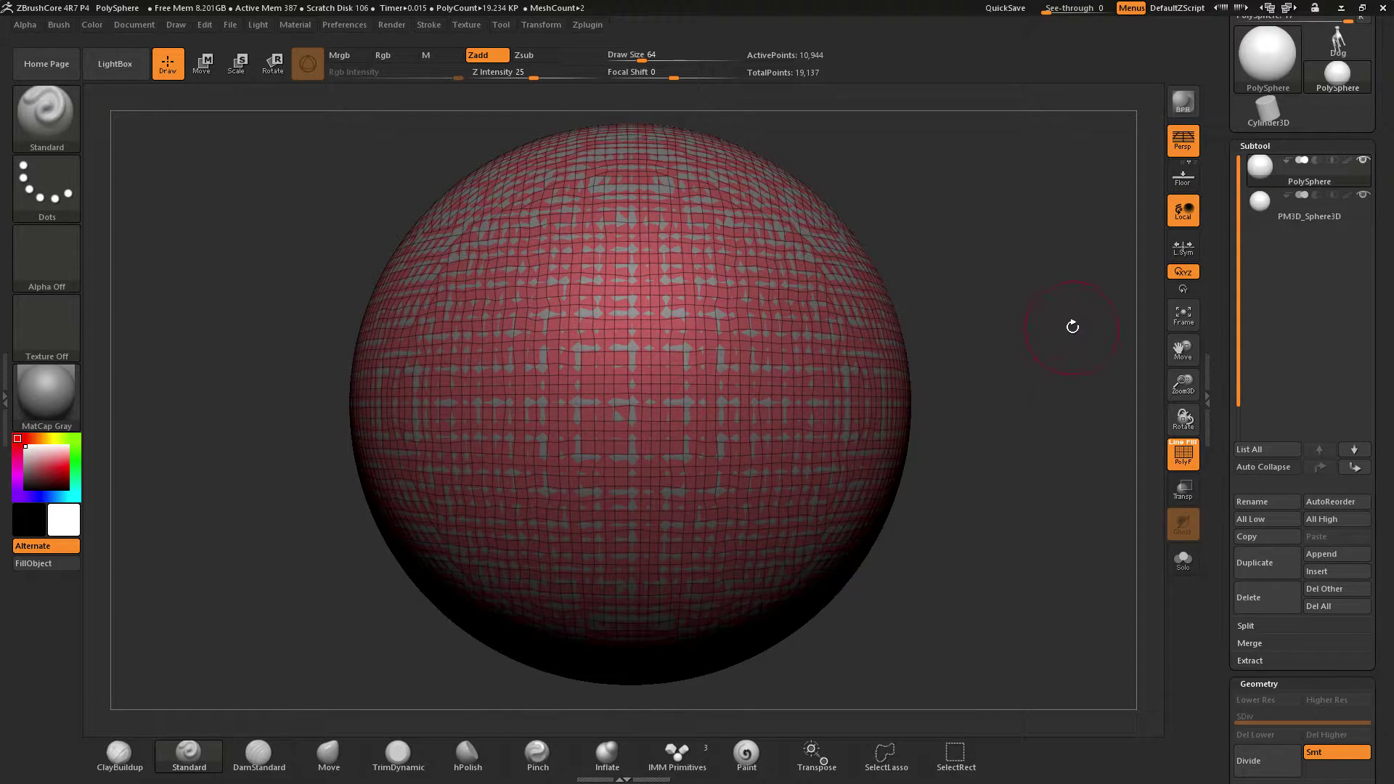
With the Transpose brush, move the PM3D_Sphere3D subtool sideways so that it only partly overlaps the PolySphere
left_click(49, 115)
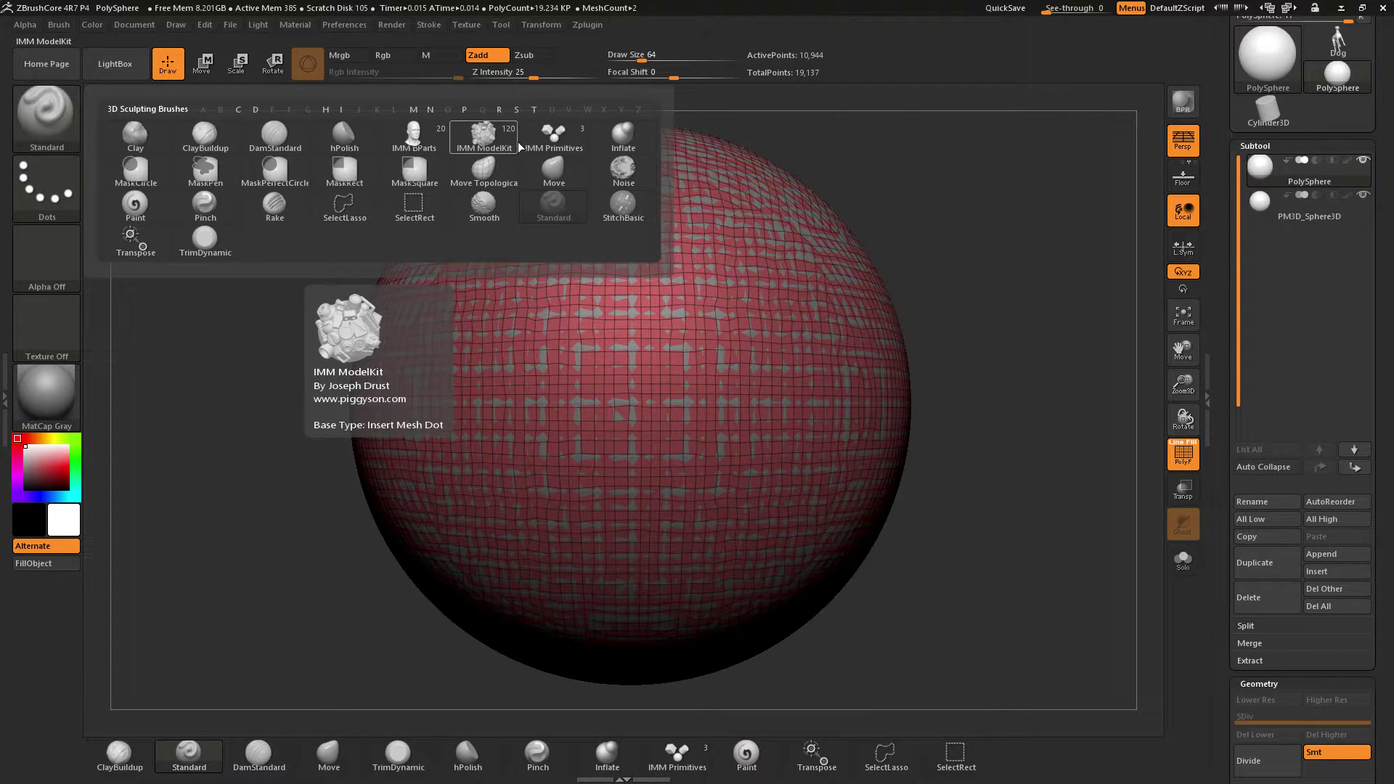
left_click(33, 107)
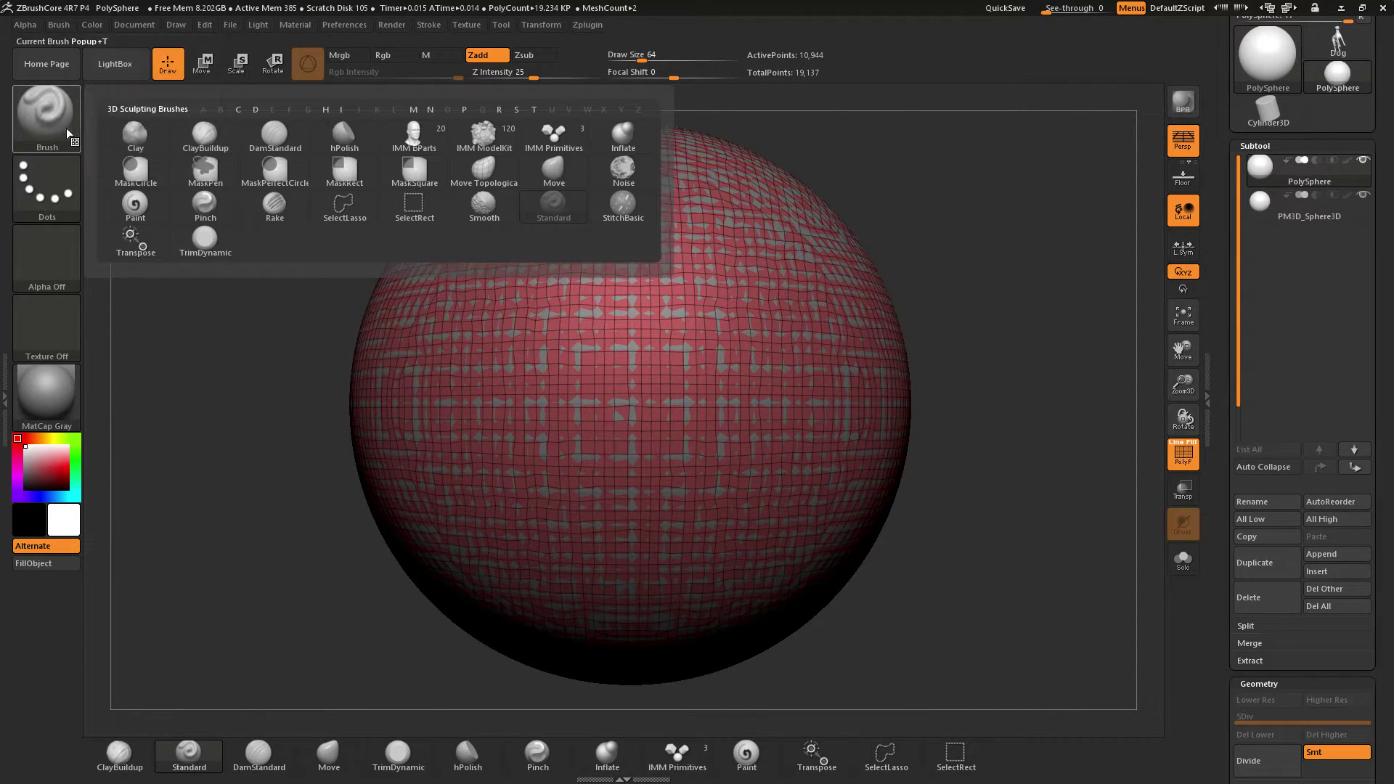
left_click(136, 245)
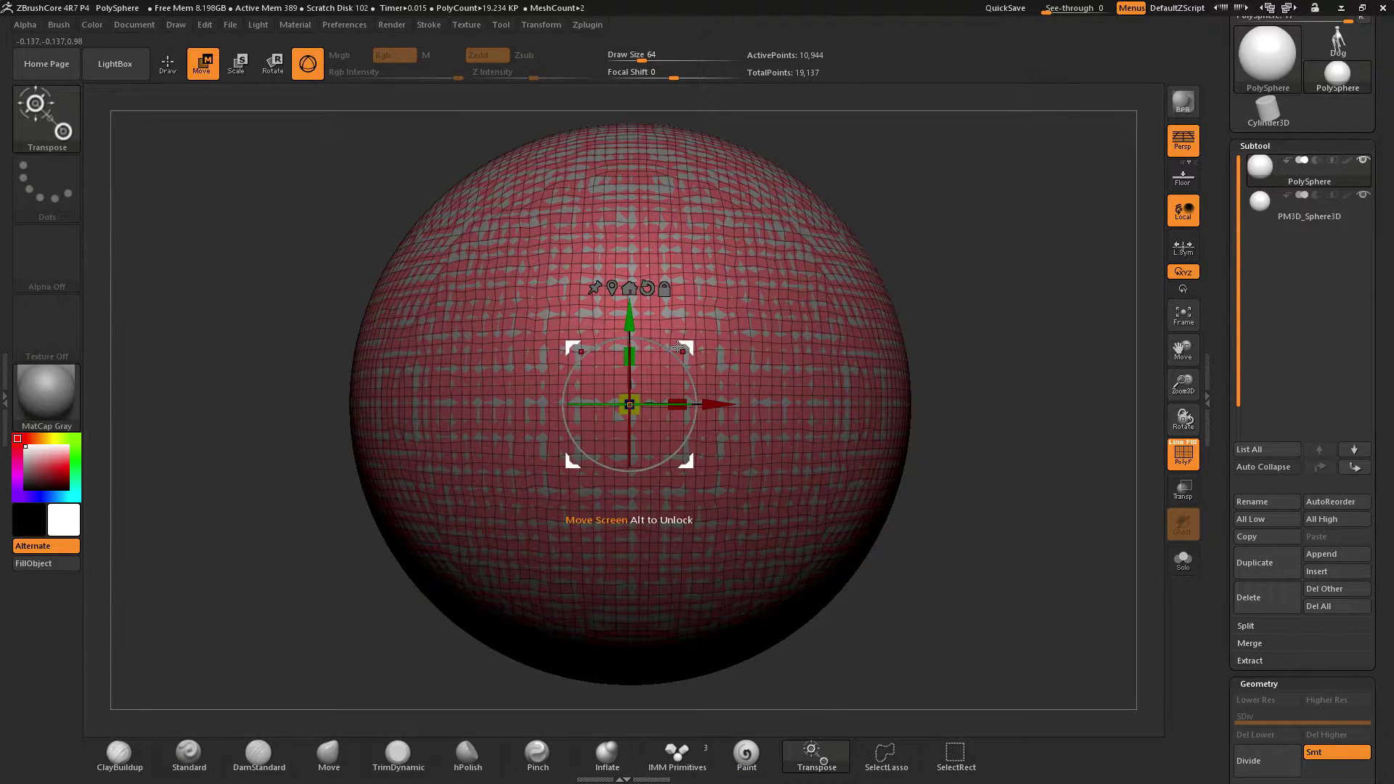
left_click_drag(687, 347, 489, 353)
key("ctrl+z")
left_click(1314, 206)
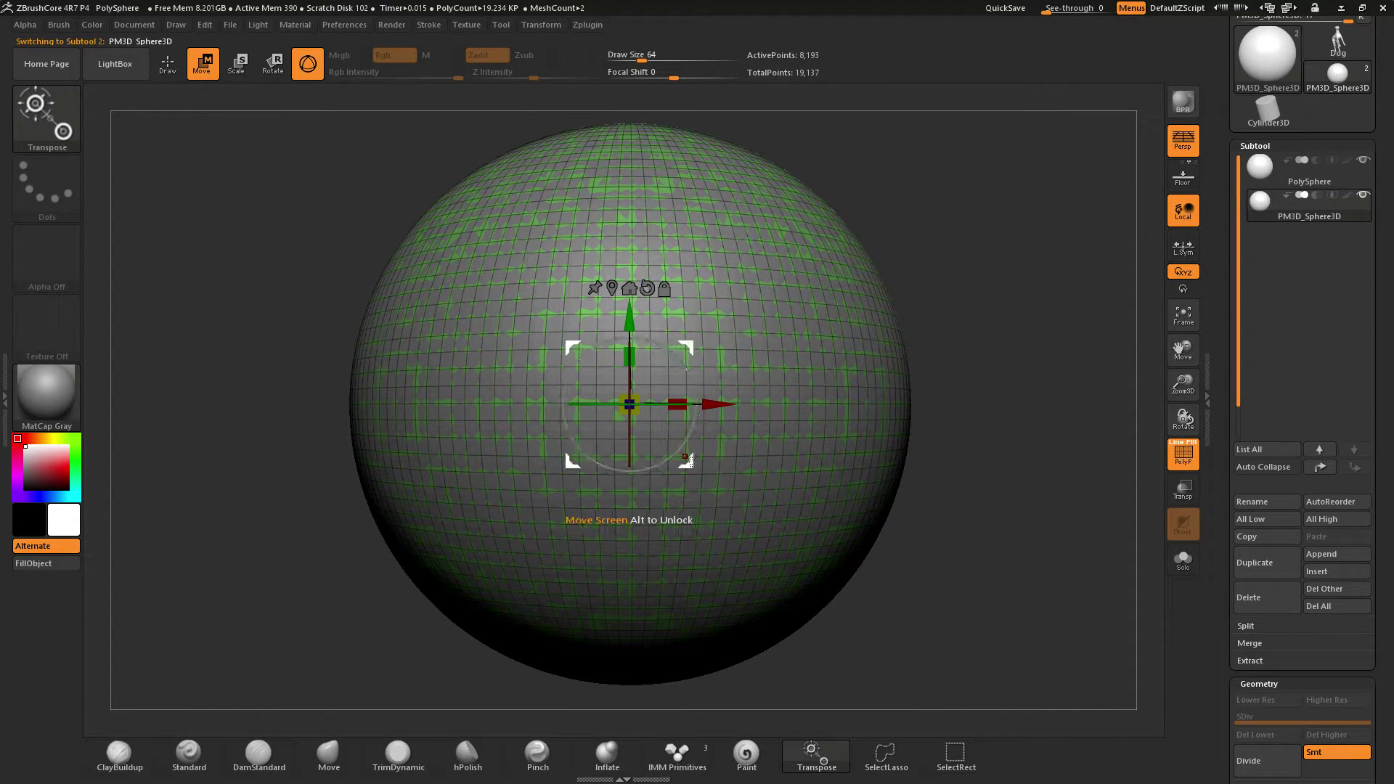
left_click_drag(687, 460, 486, 461)
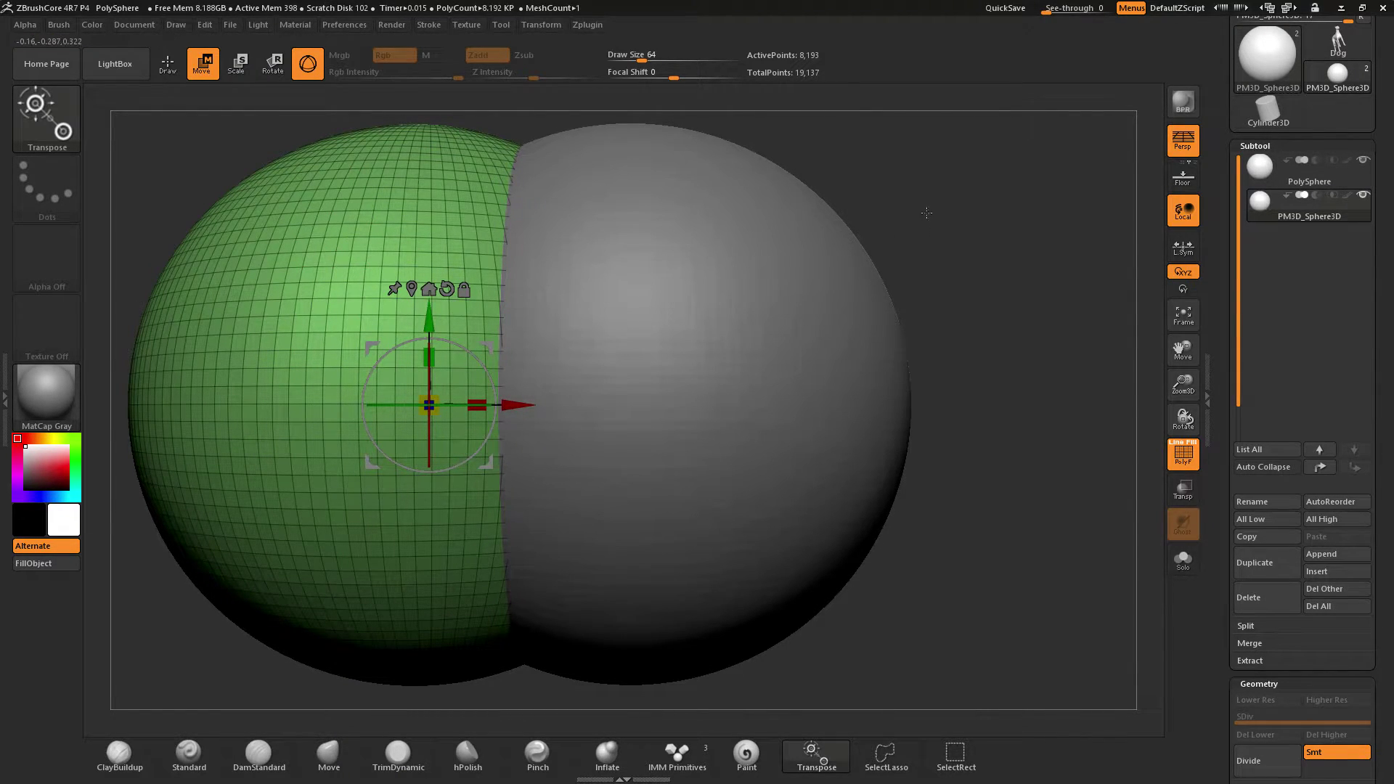
mouse_move(927, 205)
left_mouse_down()
mouse_move(955, 273)
mouse_move(944, 365)
mouse_move(937, 206)
left_mouse_up()
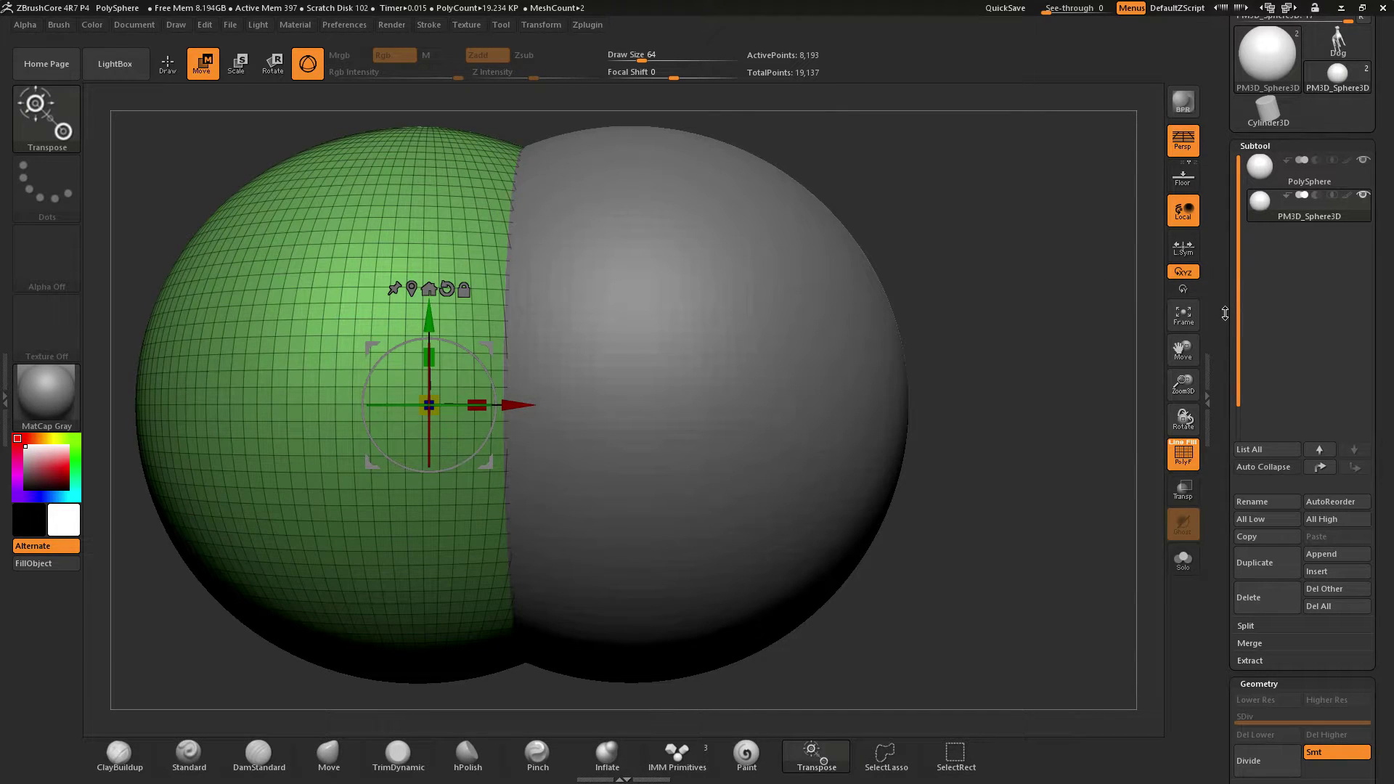
Make the PolySphere the active subtool and set the PM3D_Sphere3D subtool to subtraction mode
left_click(1334, 174)
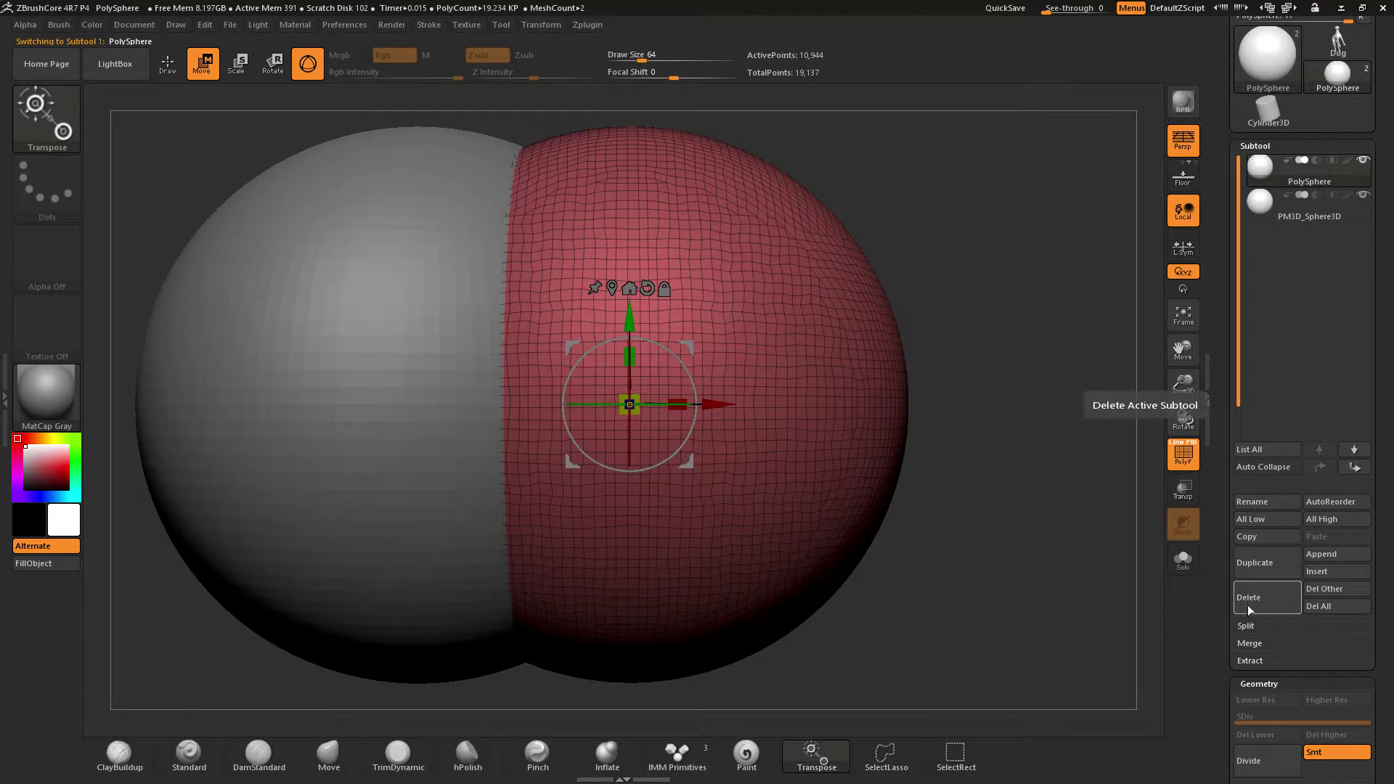
left_click_drag(1230, 621, 1224, 258)
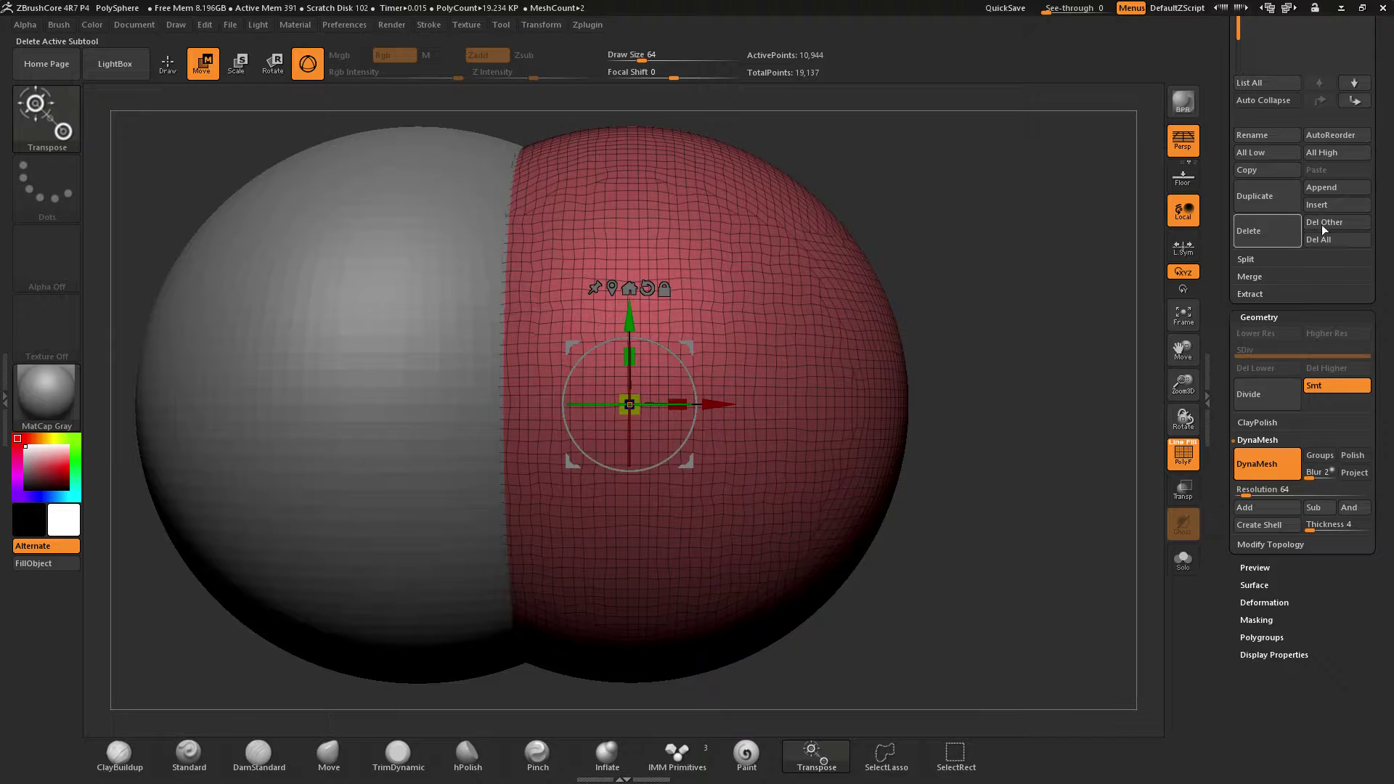
left_click_drag(1383, 125, 1384, 575)
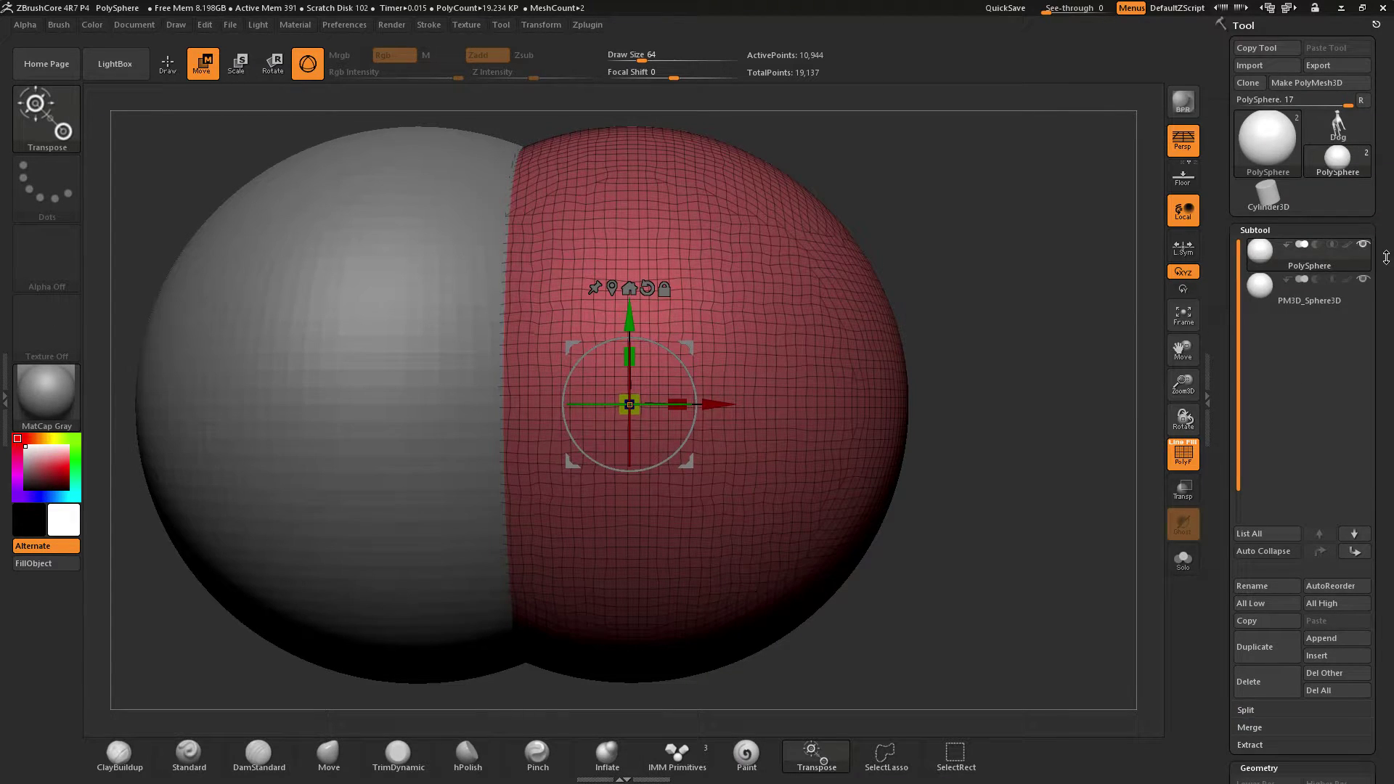
mouse_move(1322, 259)
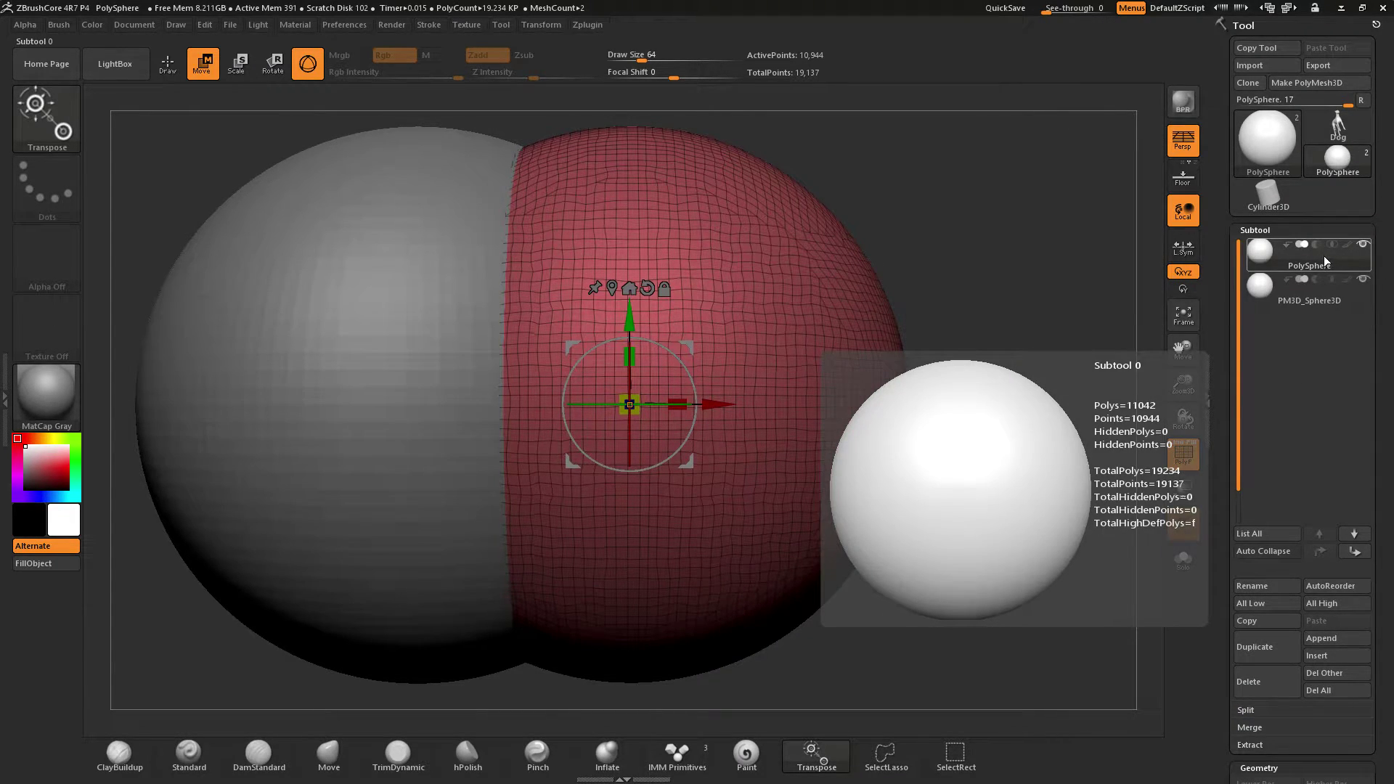
mouse_move(1310, 287)
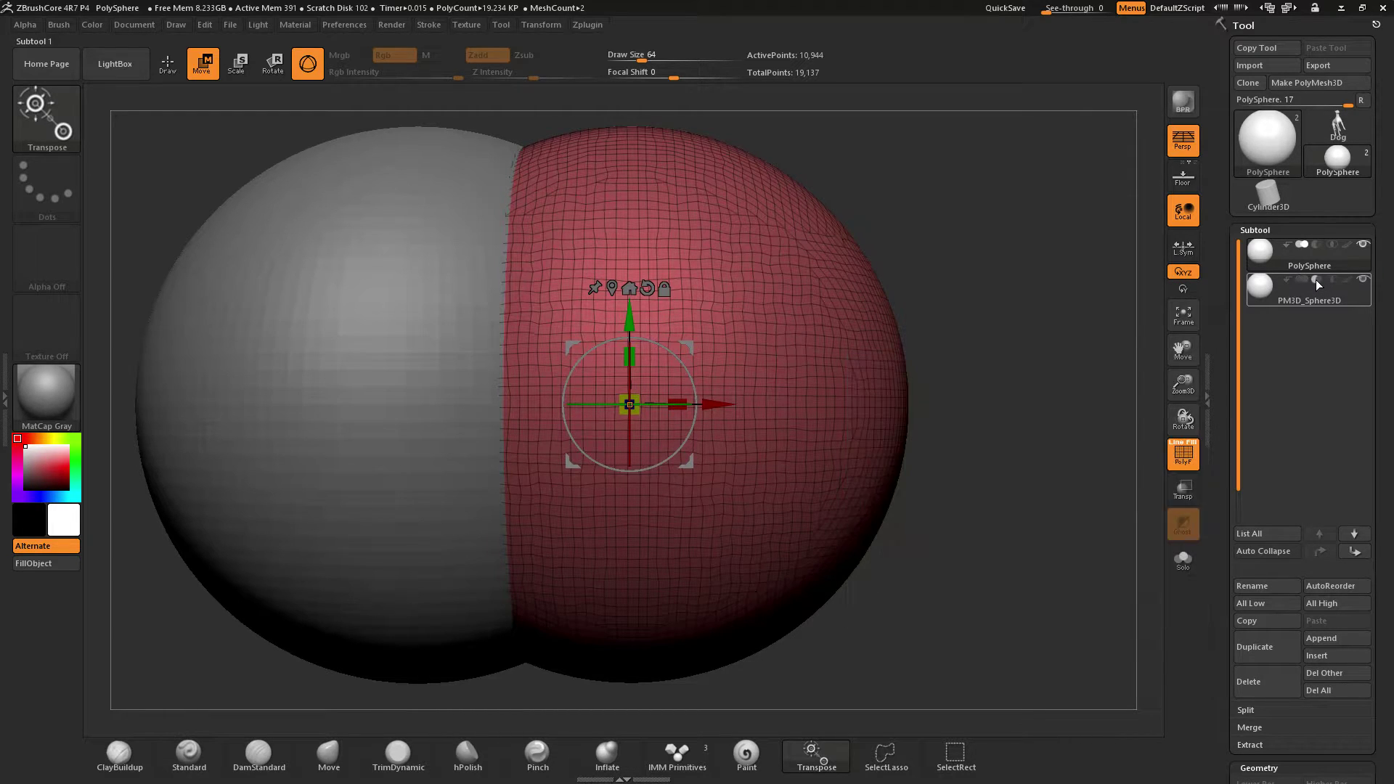
mouse_move(1314, 282)
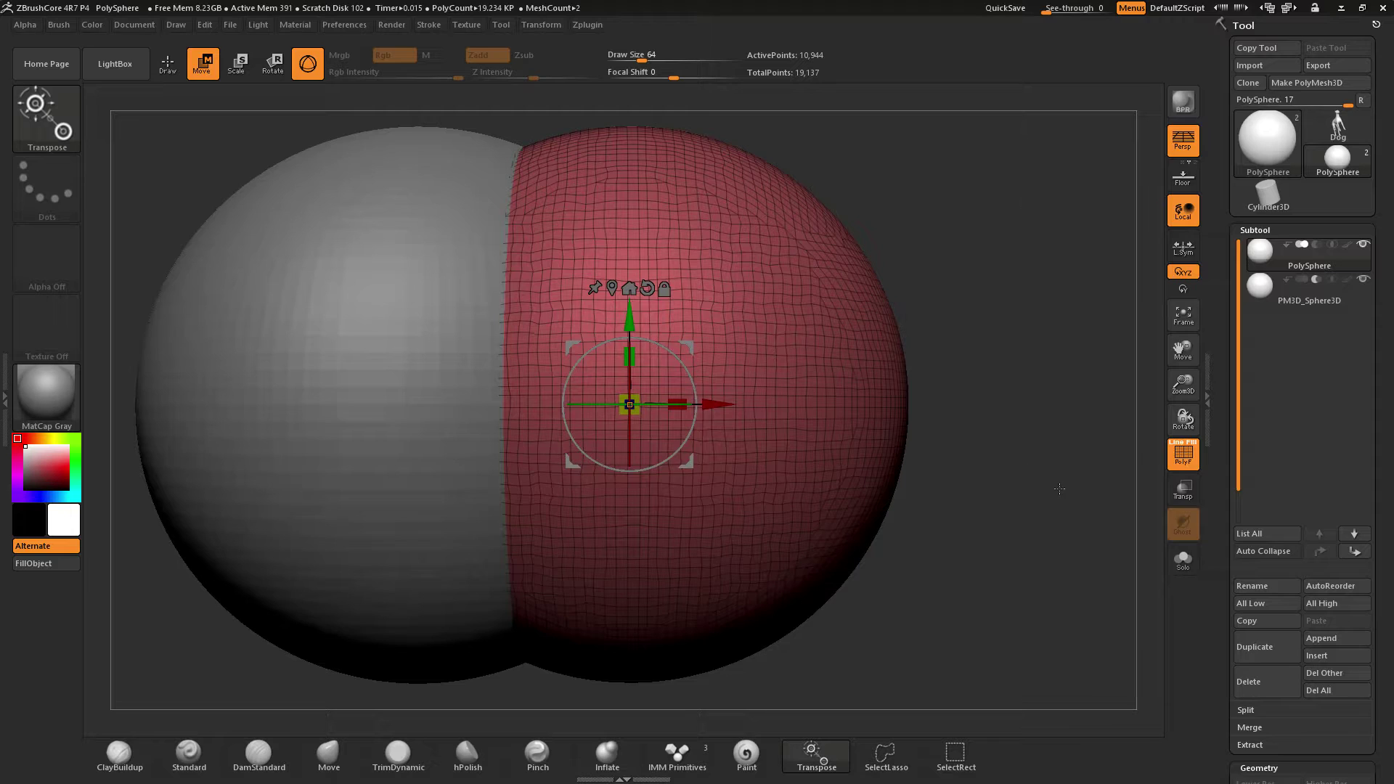
Merge the PolySphere down with the PM3D_Sphere3D subtool below it, accepting that the operation cannot be undone
scroll(1242, 528, "down", 5)
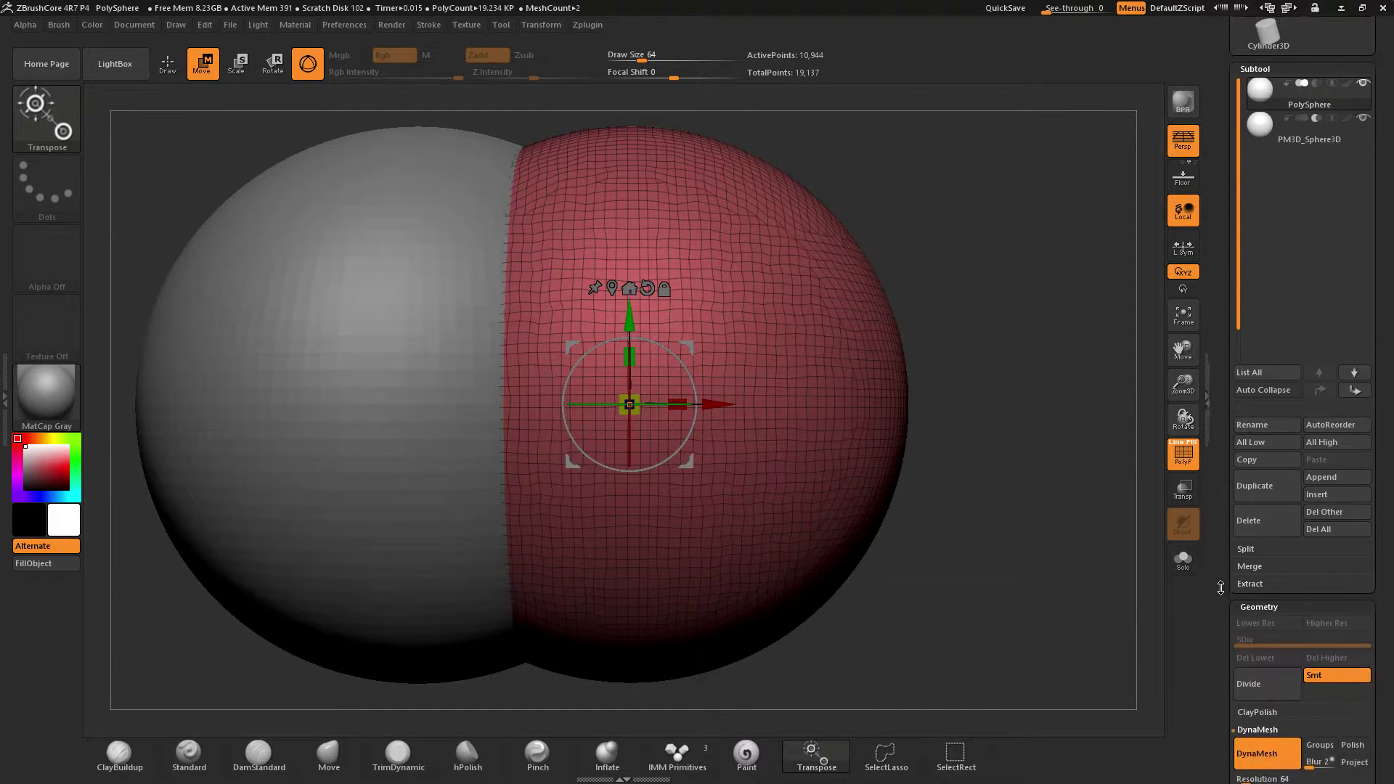
left_click(1249, 510)
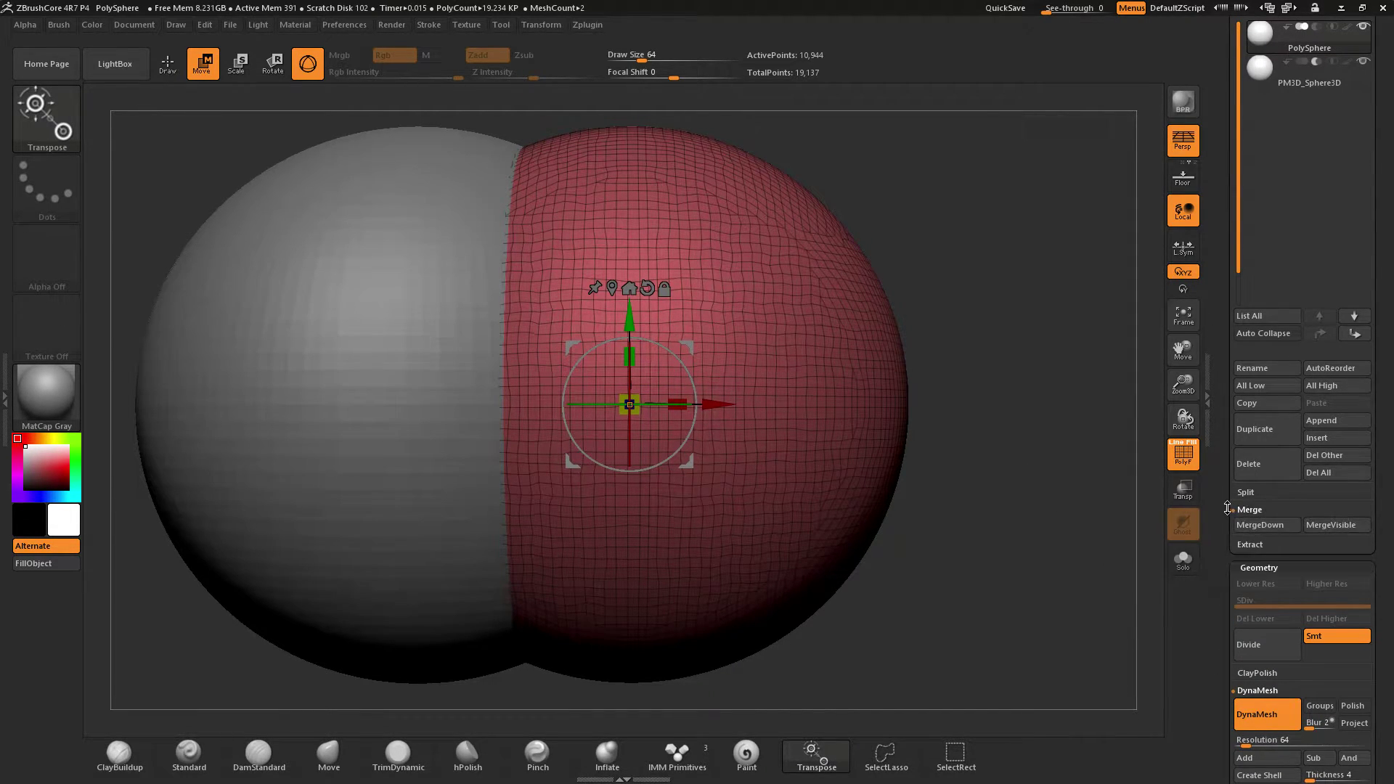
scroll(1225, 507, "down", 1)
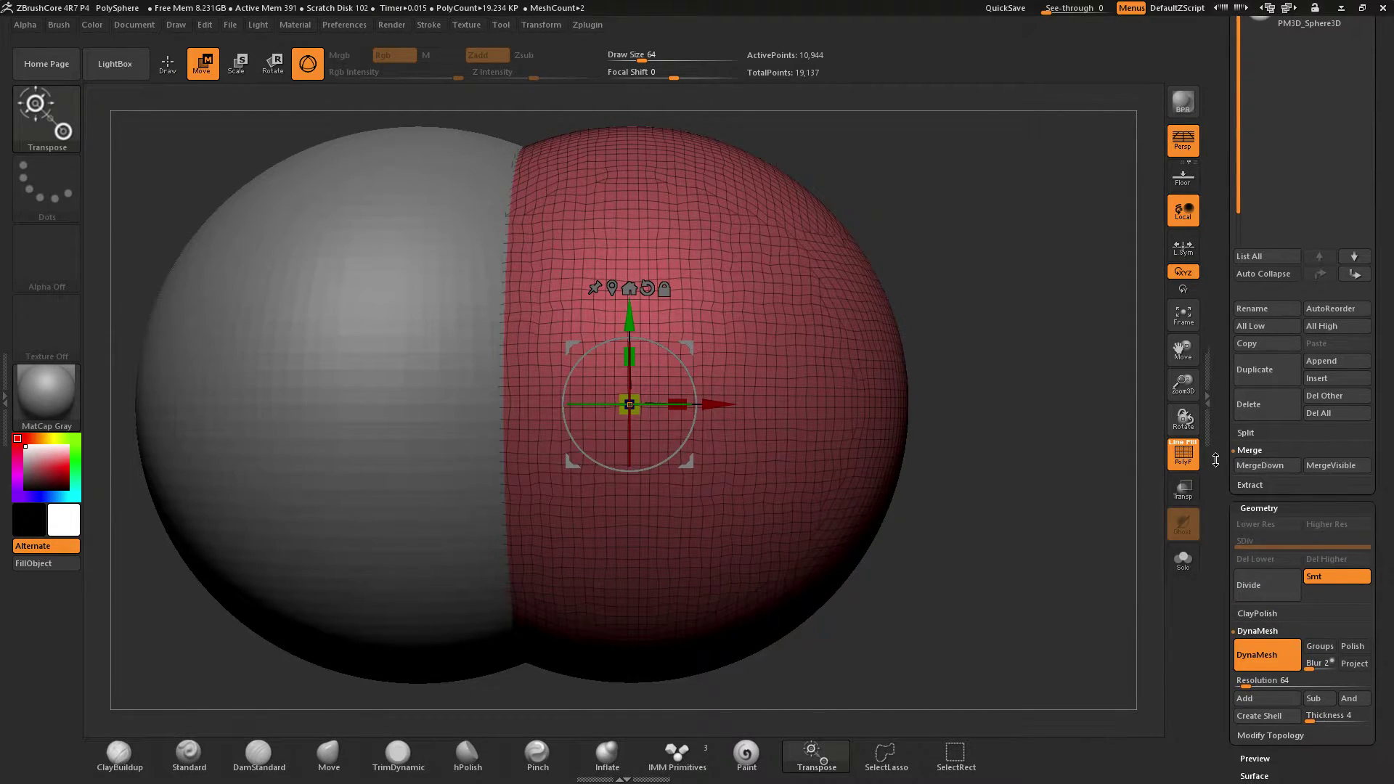
left_click(1269, 467)
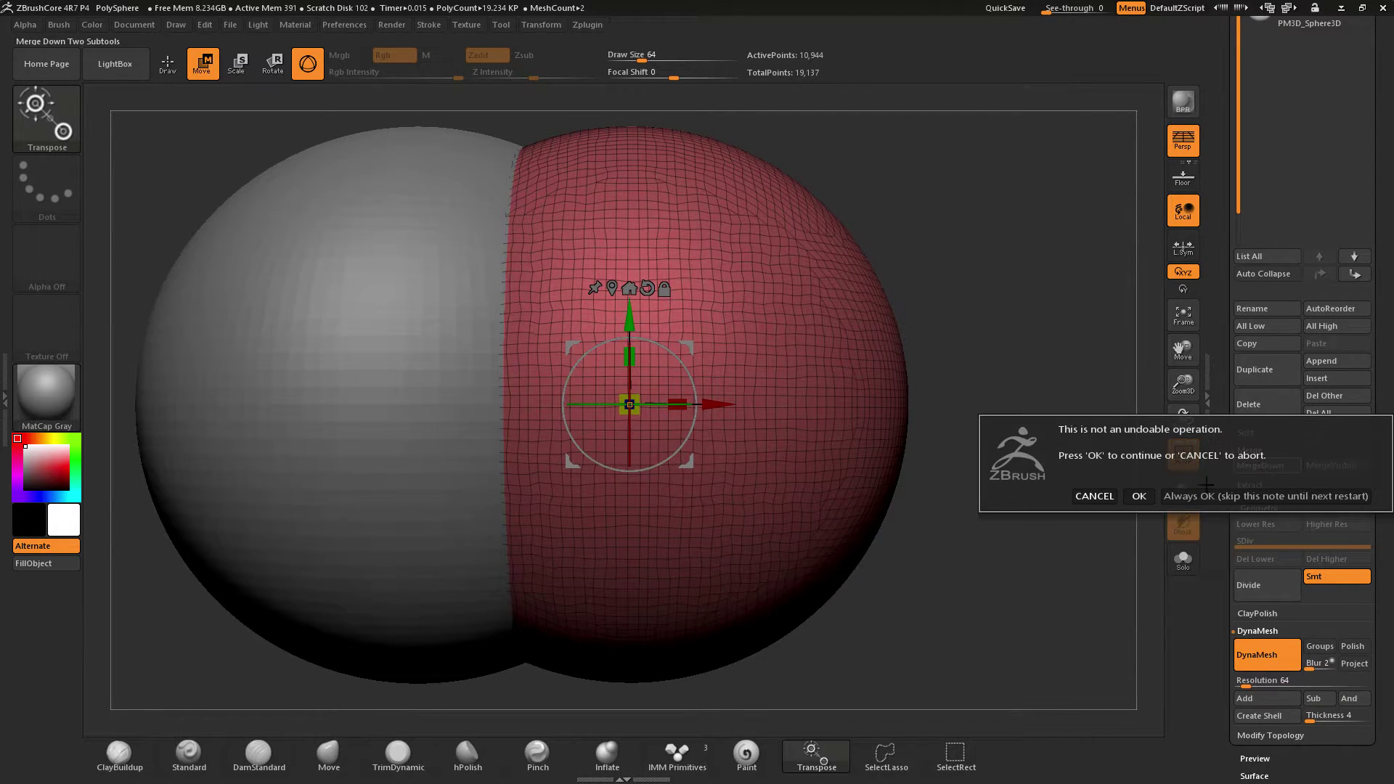
left_click(1138, 496)
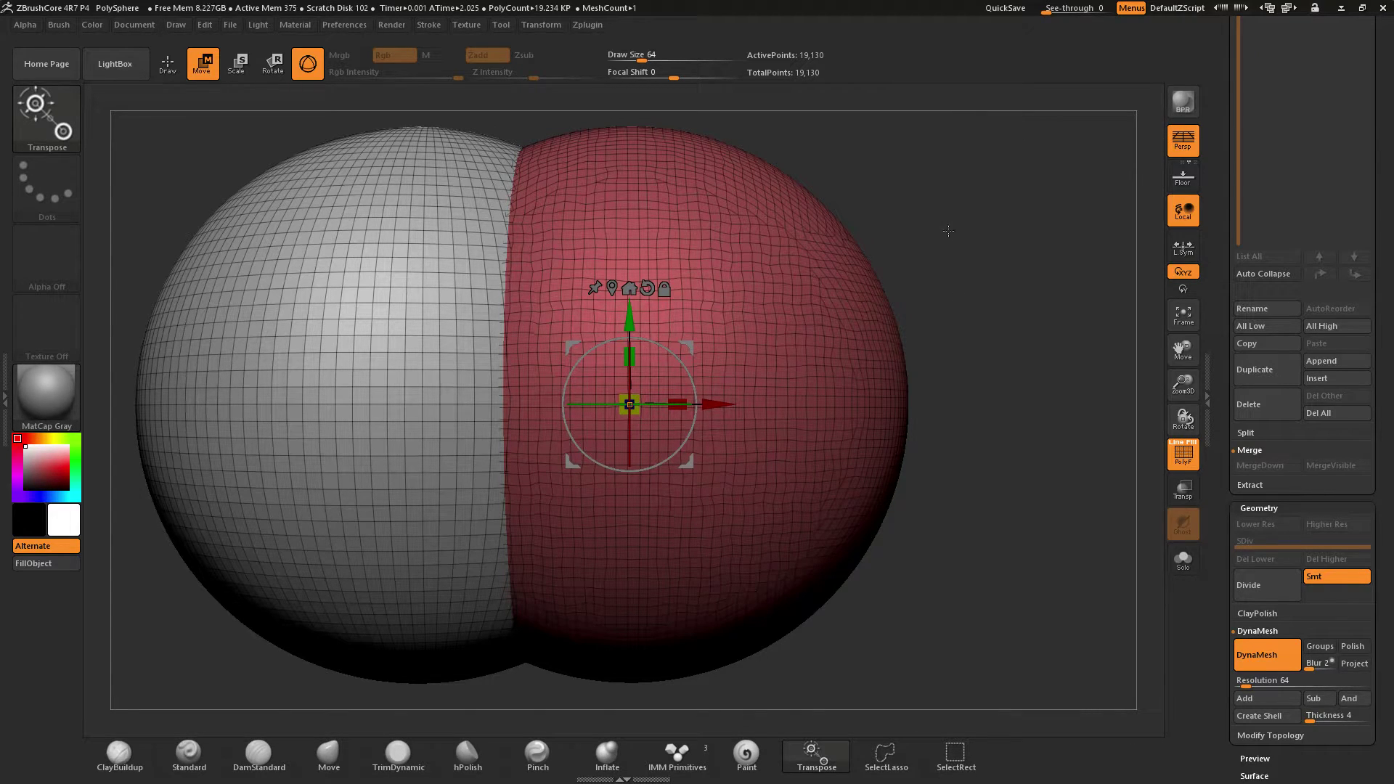
Update the DynaMesh so the merged second sphere is carved out of the PolySphere, and orbit to the cavity
key("ctrl")
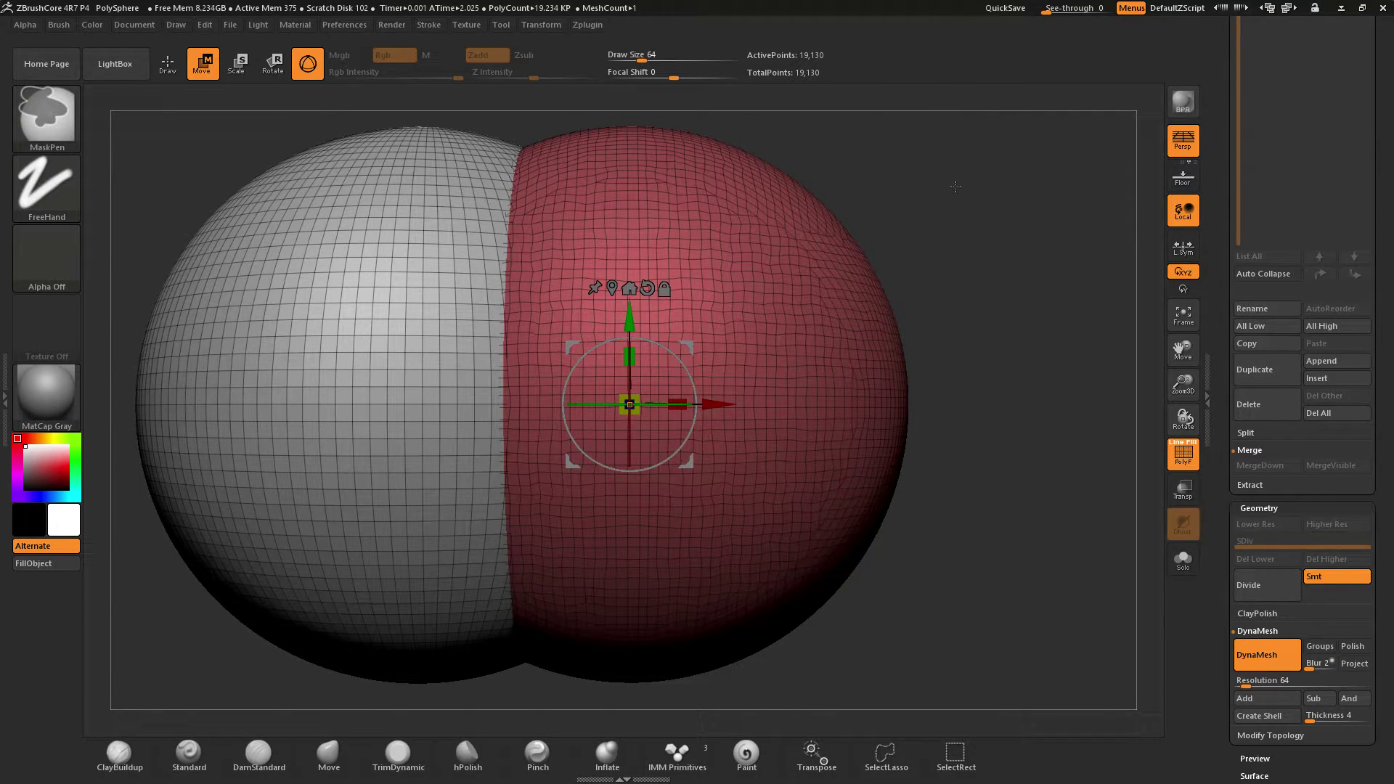
left_click_drag(940, 176, 1045, 328, "ctrl")
mouse_move(945, 263)
left_mouse_down()
mouse_move(966, 265)
mouse_move(1017, 319)
mouse_move(991, 180)
mouse_move(1048, 372)
mouse_move(976, 436)
mouse_move(987, 375)
left_mouse_up()
Apply ClayPolish to the carved sphere and inspect the rim of the cavity from several angles
scroll(1233, 370, "down", 5)
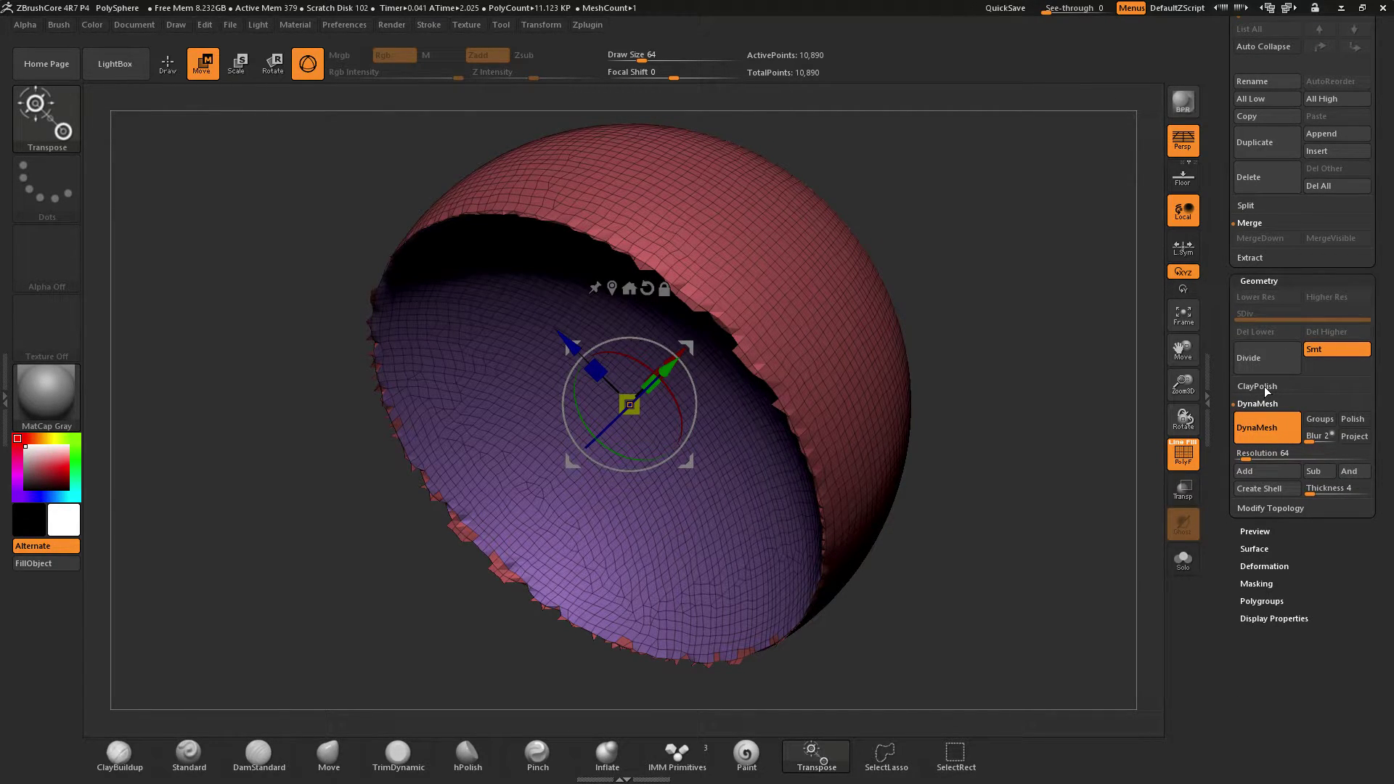
left_click(1264, 386)
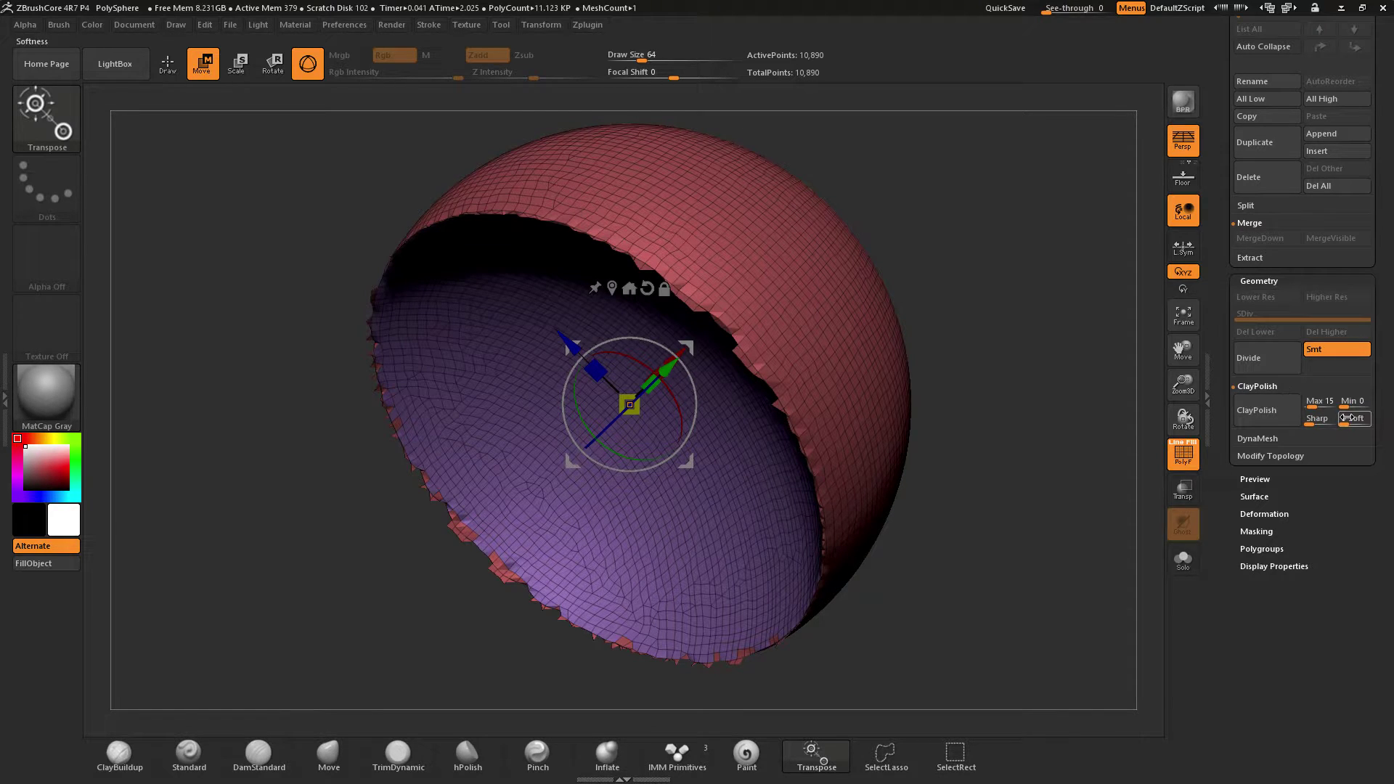
left_click(1272, 413)
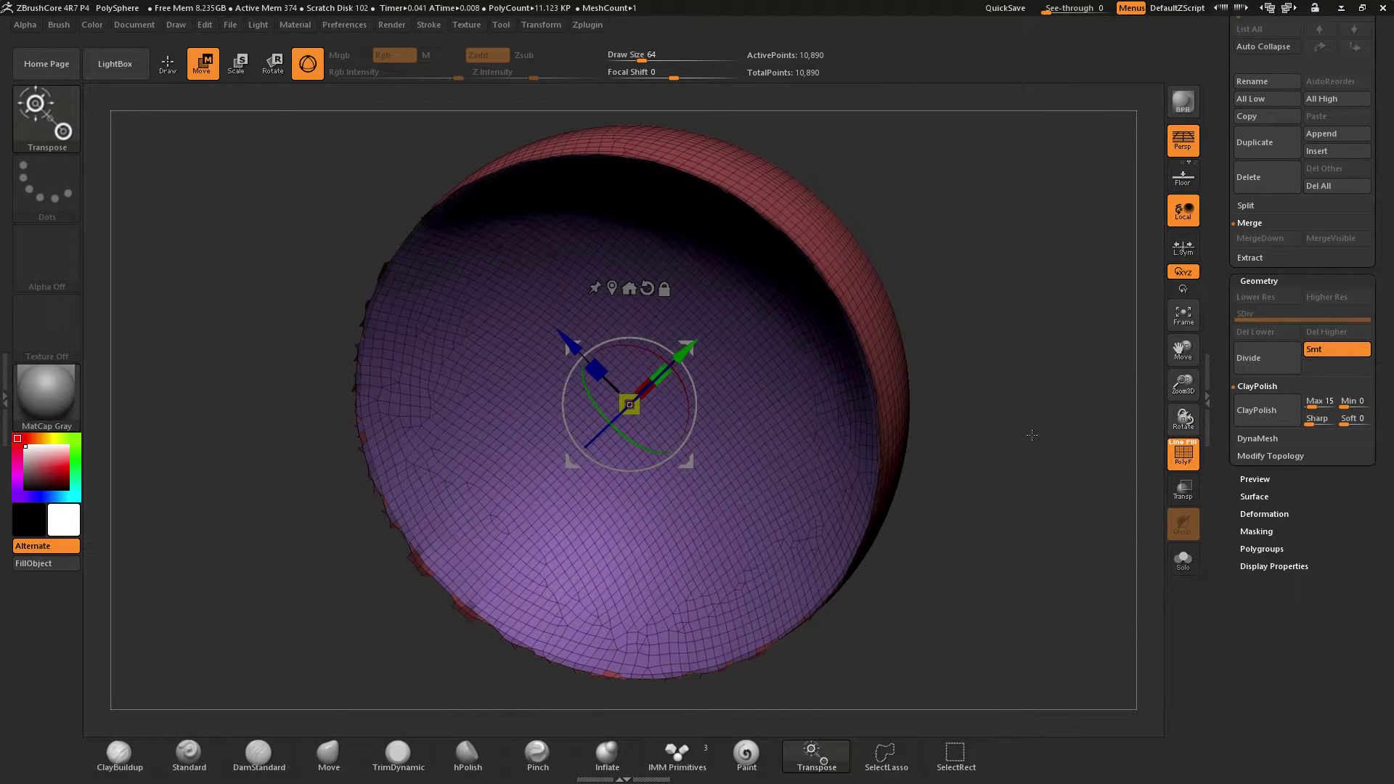
left_click_drag(1032, 434, 1028, 260)
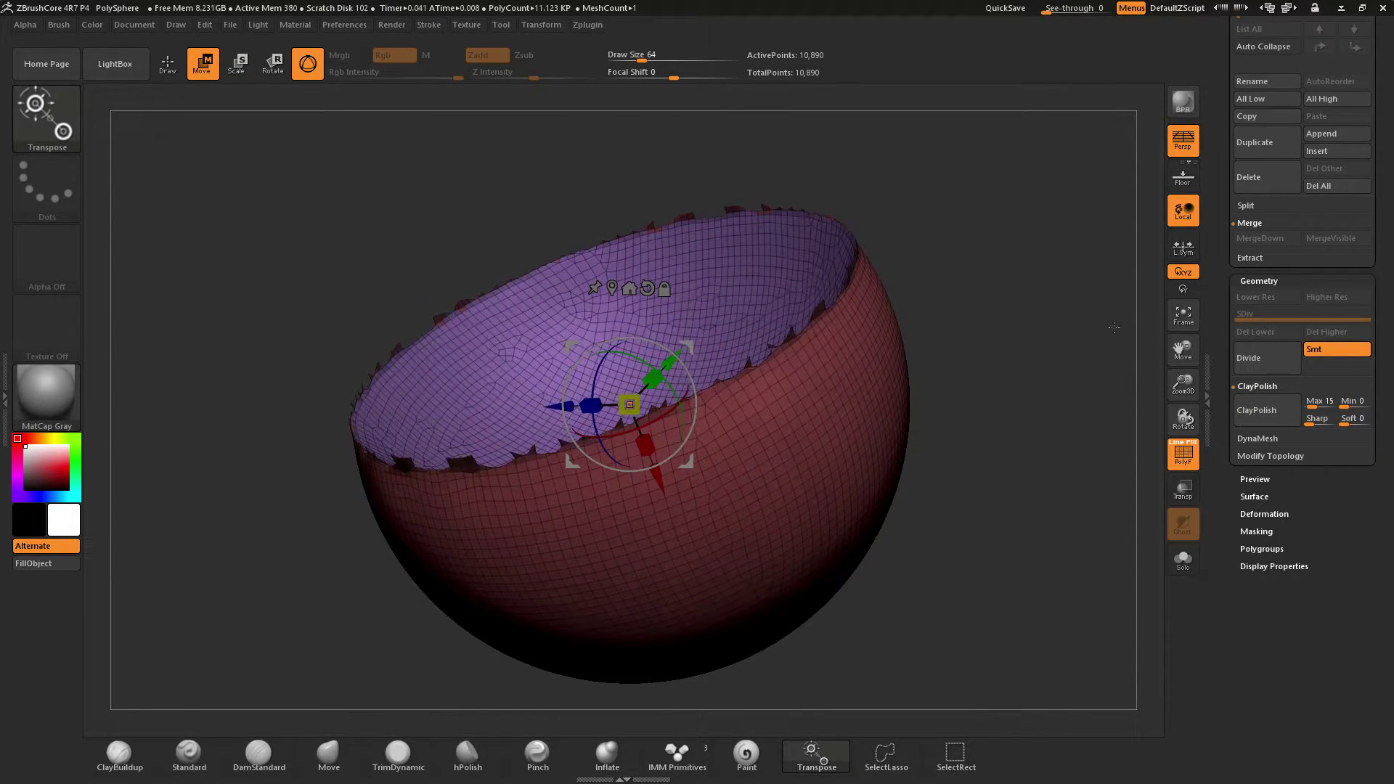
mouse_move(1183, 383)
left_mouse_down()
mouse_move(1204, 453)
mouse_move(1190, 384)
left_mouse_up()
left_click_drag(1053, 363, 1010, 451)
Undo the polish and the sphere subtraction back to the whole DynaMesh sphere, and face it from the front
key("ctrl+z")
key("ctrl+z")
key("ctrl+z")
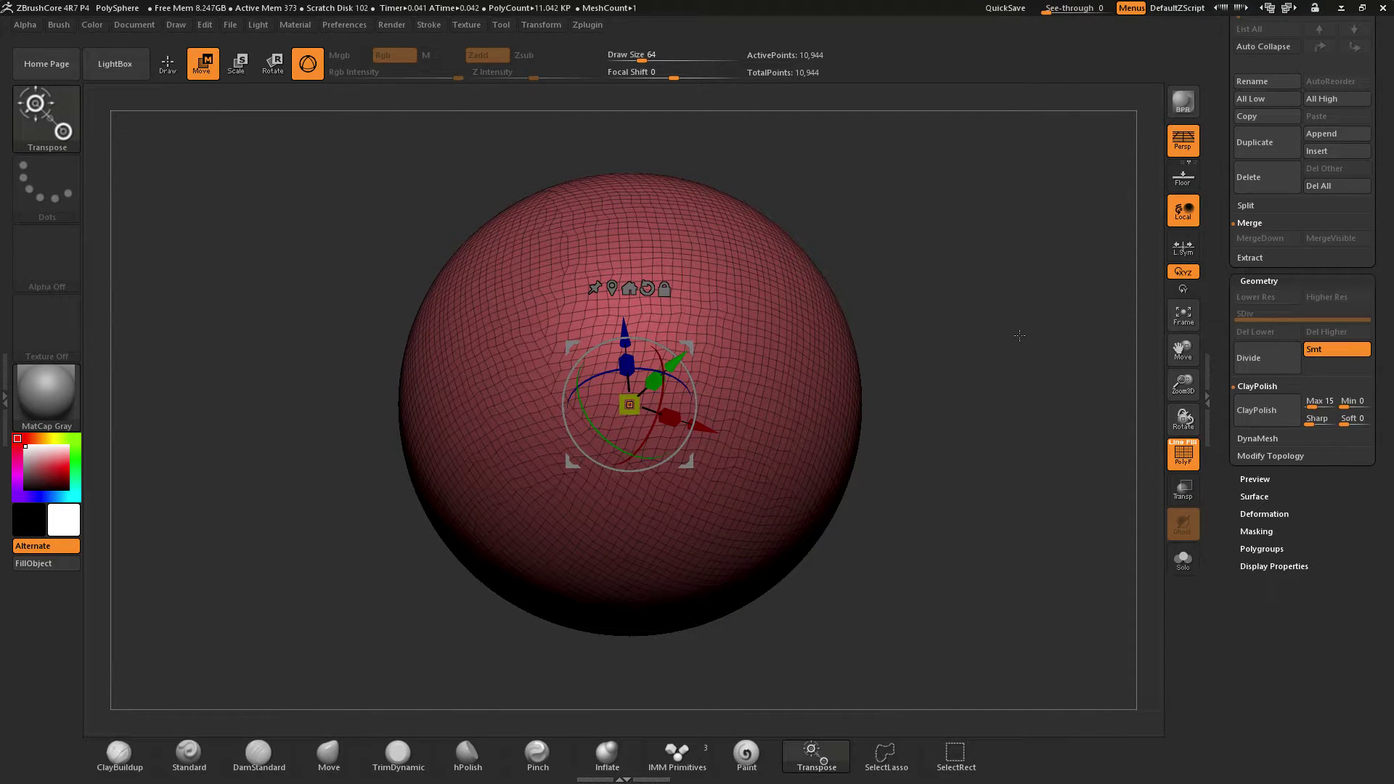
mouse_move(1025, 338)
left_mouse_down()
mouse_move(974, 385)
mouse_move(1026, 352)
left_mouse_up()
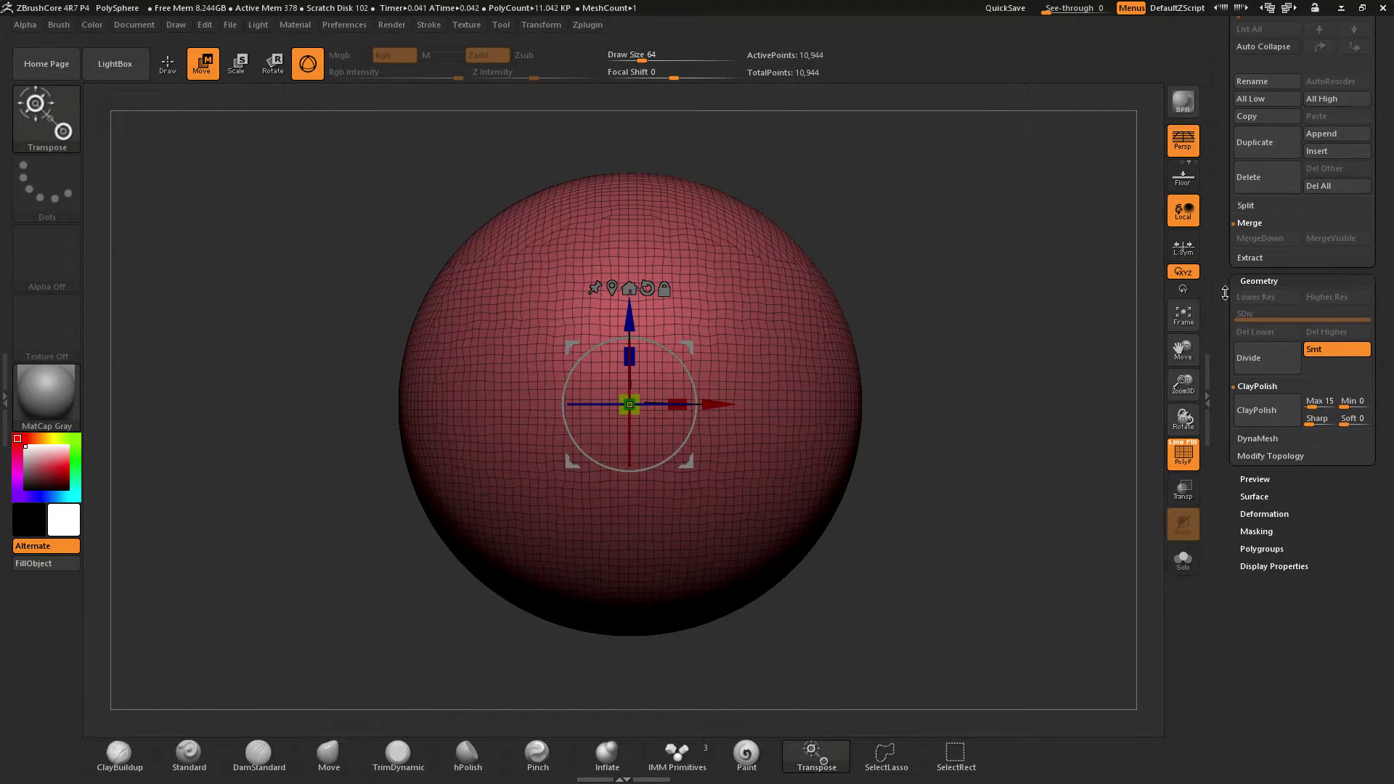
Set the sphere's DynaMesh resolution to 312 and try to remesh it while Transpose is active
left_click_drag(1223, 295, 1211, 457)
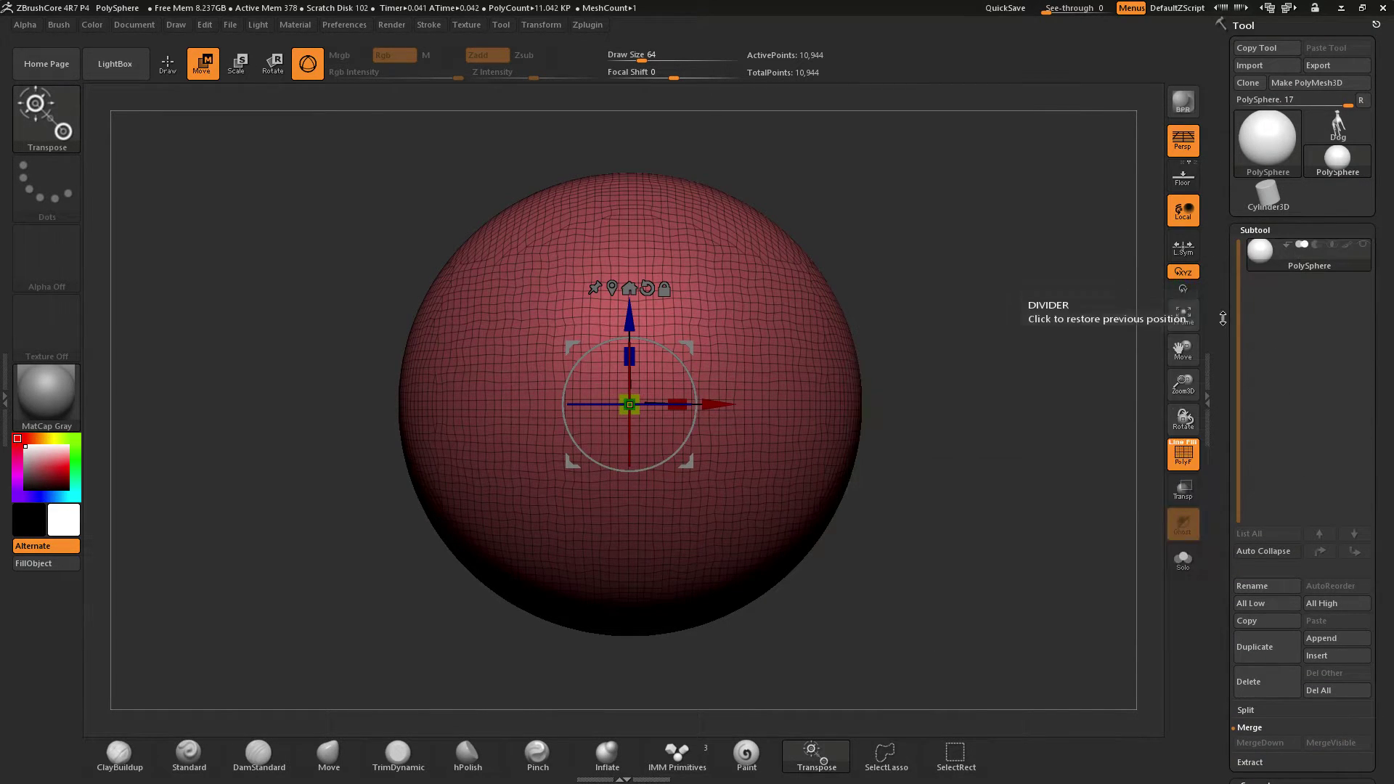
left_click_drag(1226, 309, 1216, 190)
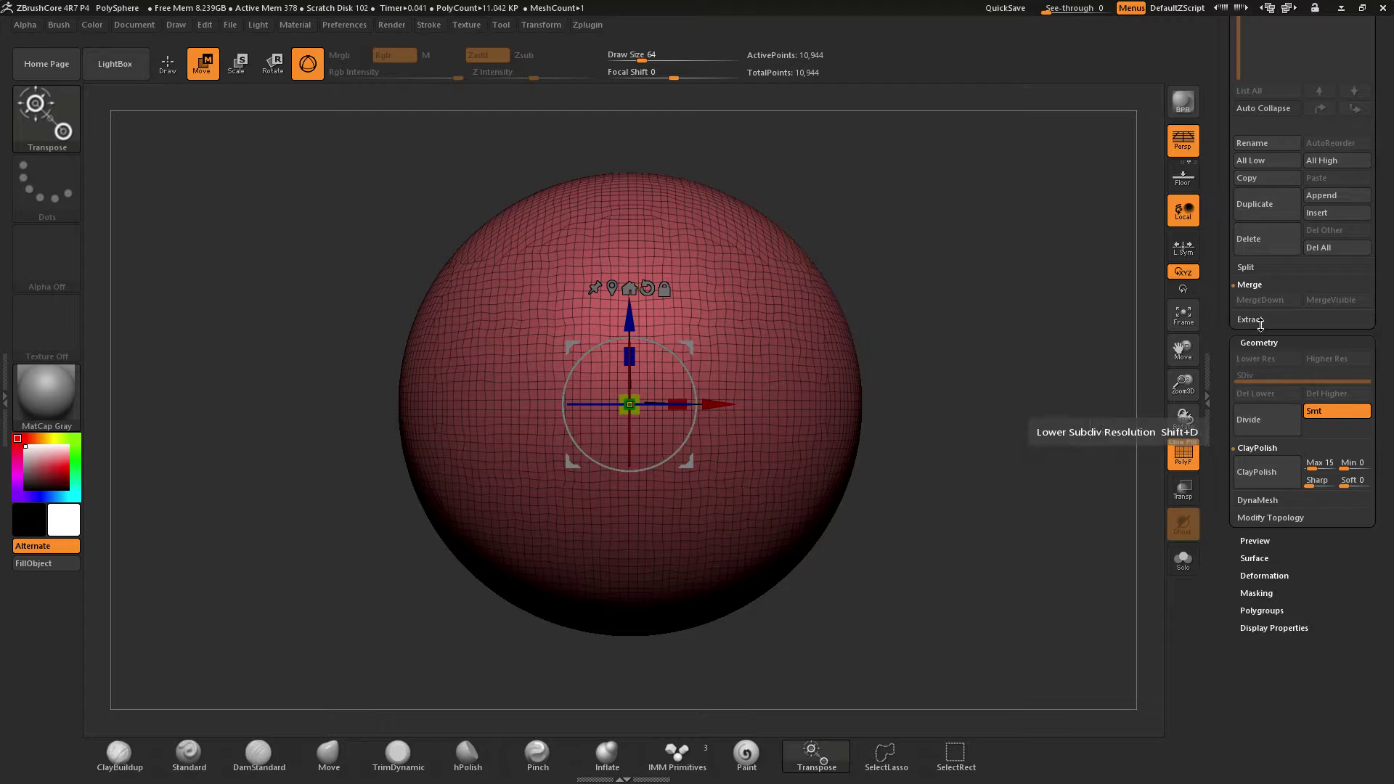
left_click(1245, 499)
left_click_drag(1250, 522, 1259, 522)
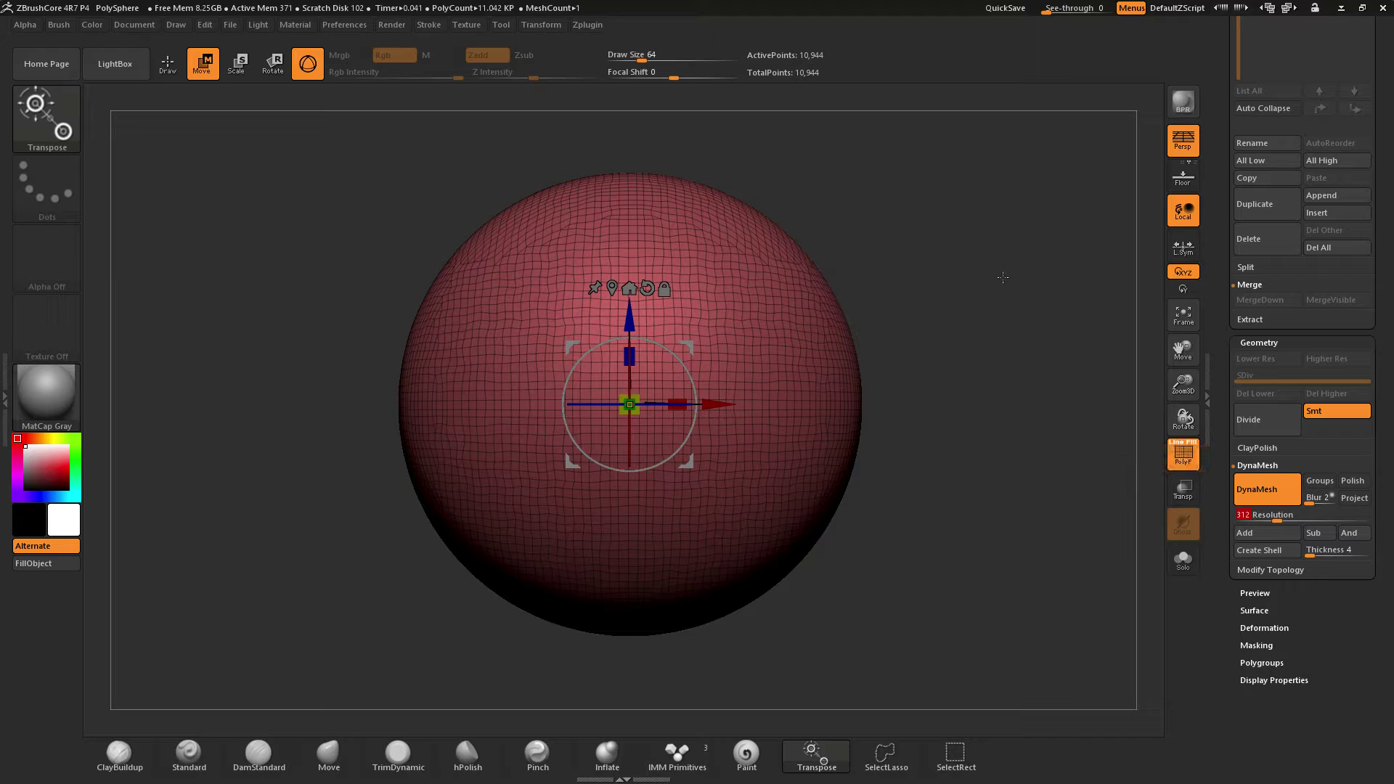
key("ctrl")
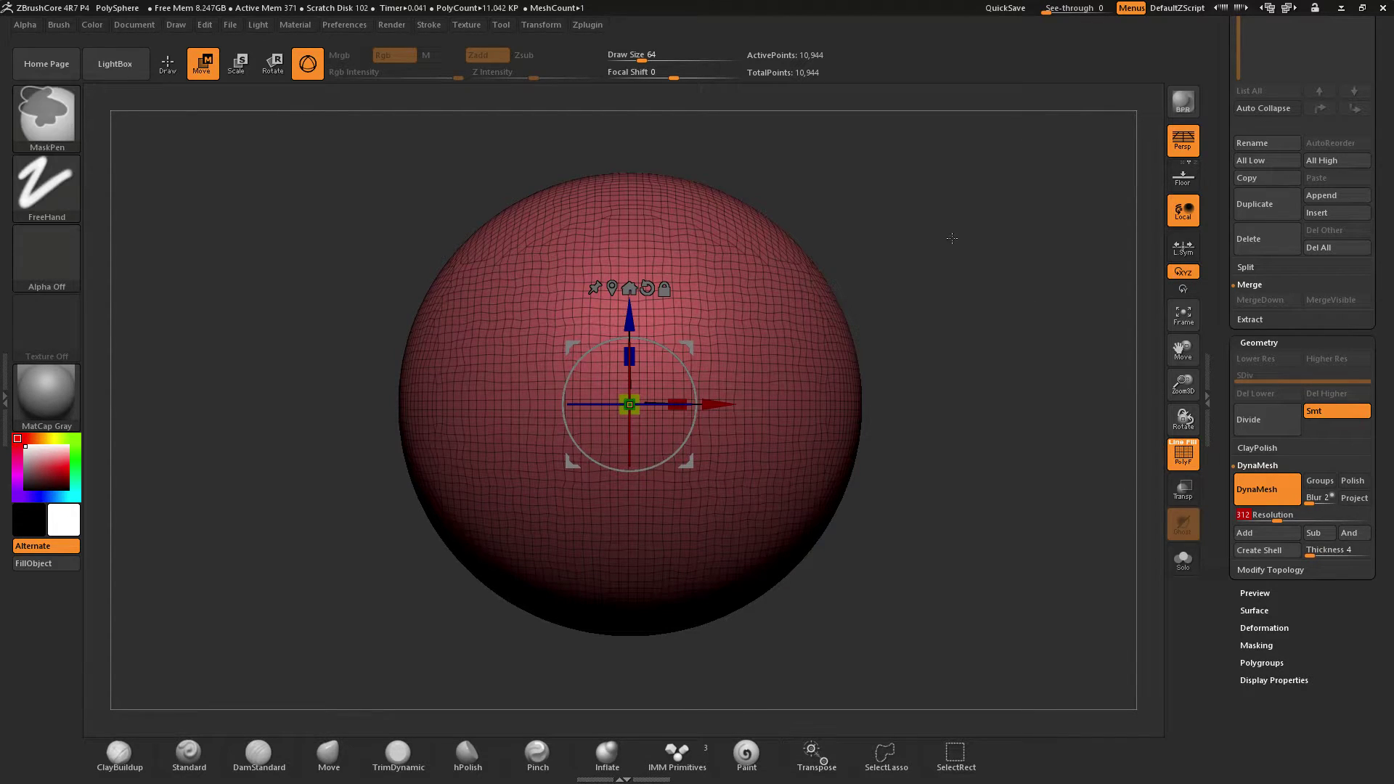
left_click_drag(946, 233, 1028, 401, "ctrl")
key("ctrl")
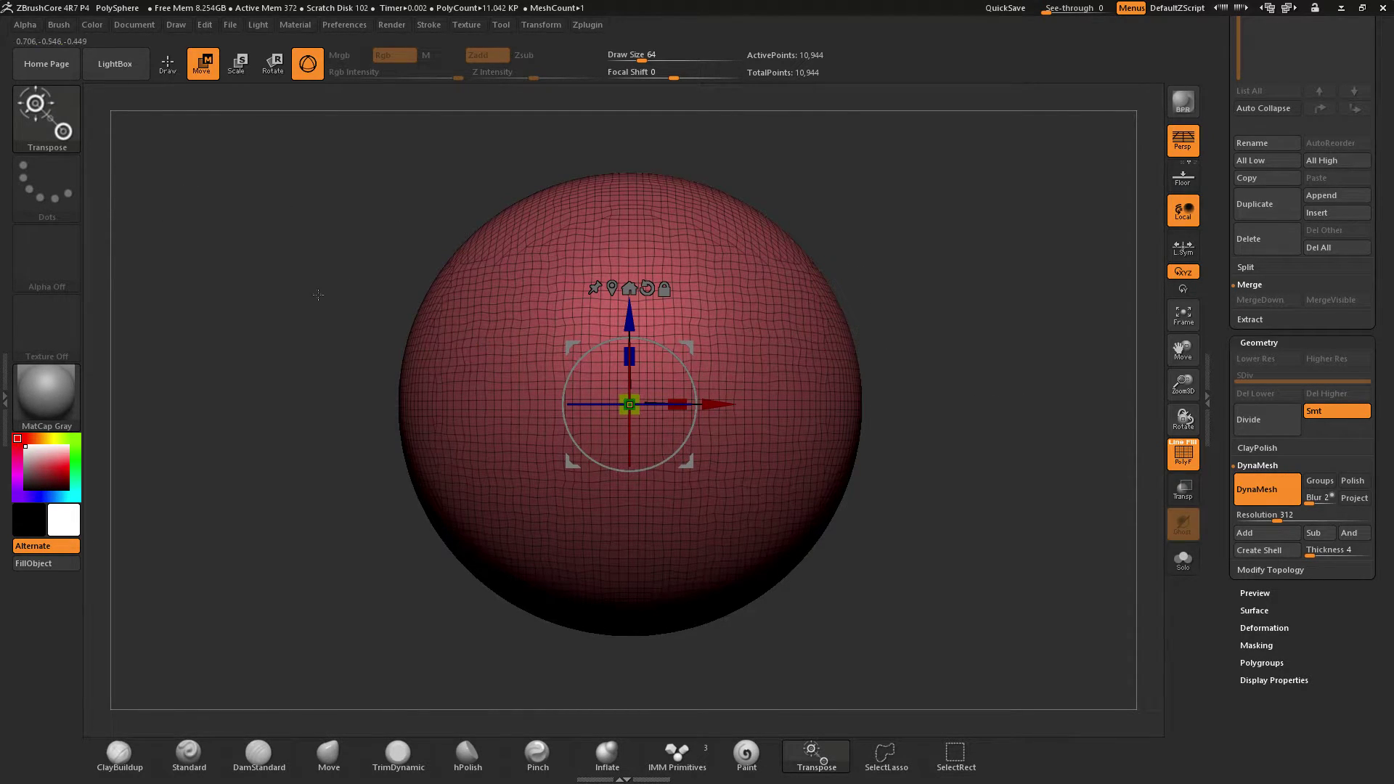
Switch to the Move brush and update the sphere's DynaMesh at resolution 312
left_click(56, 120)
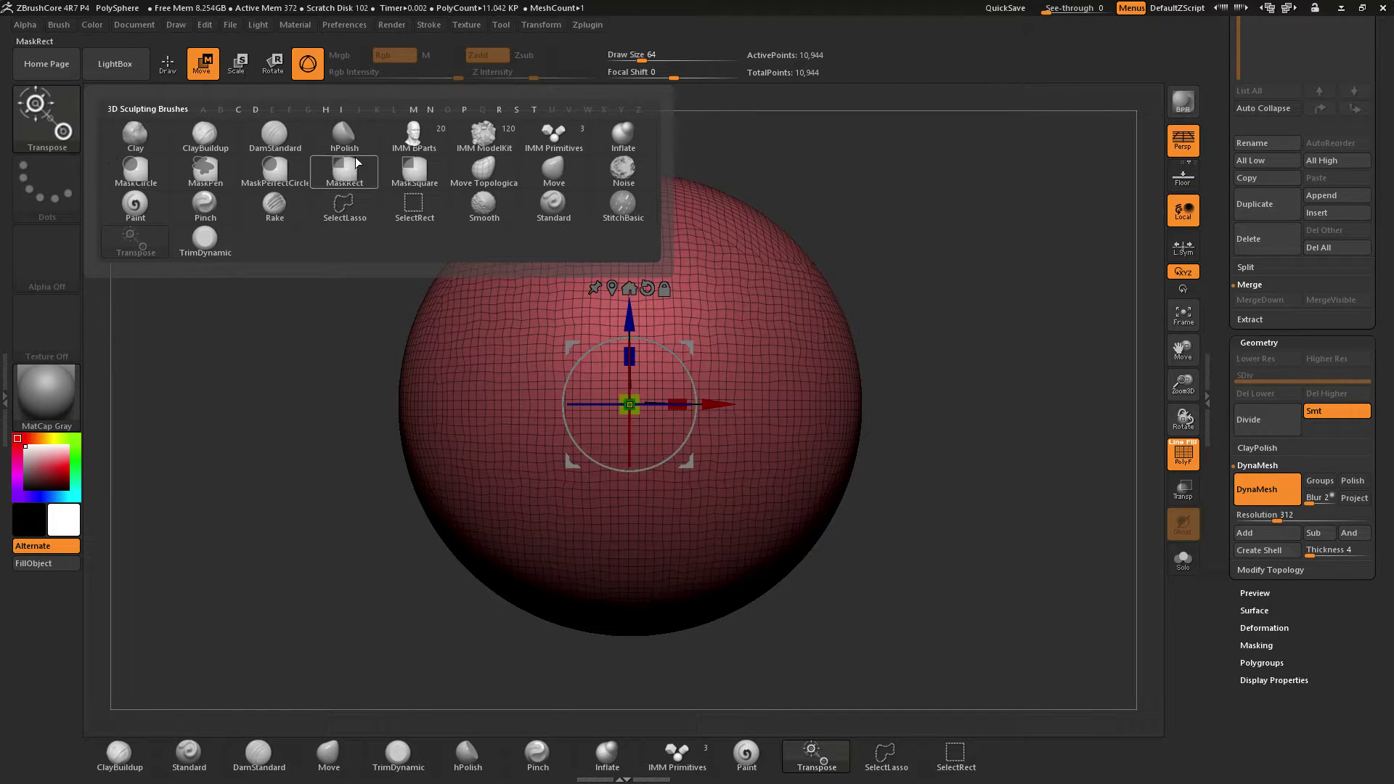
left_click(546, 167)
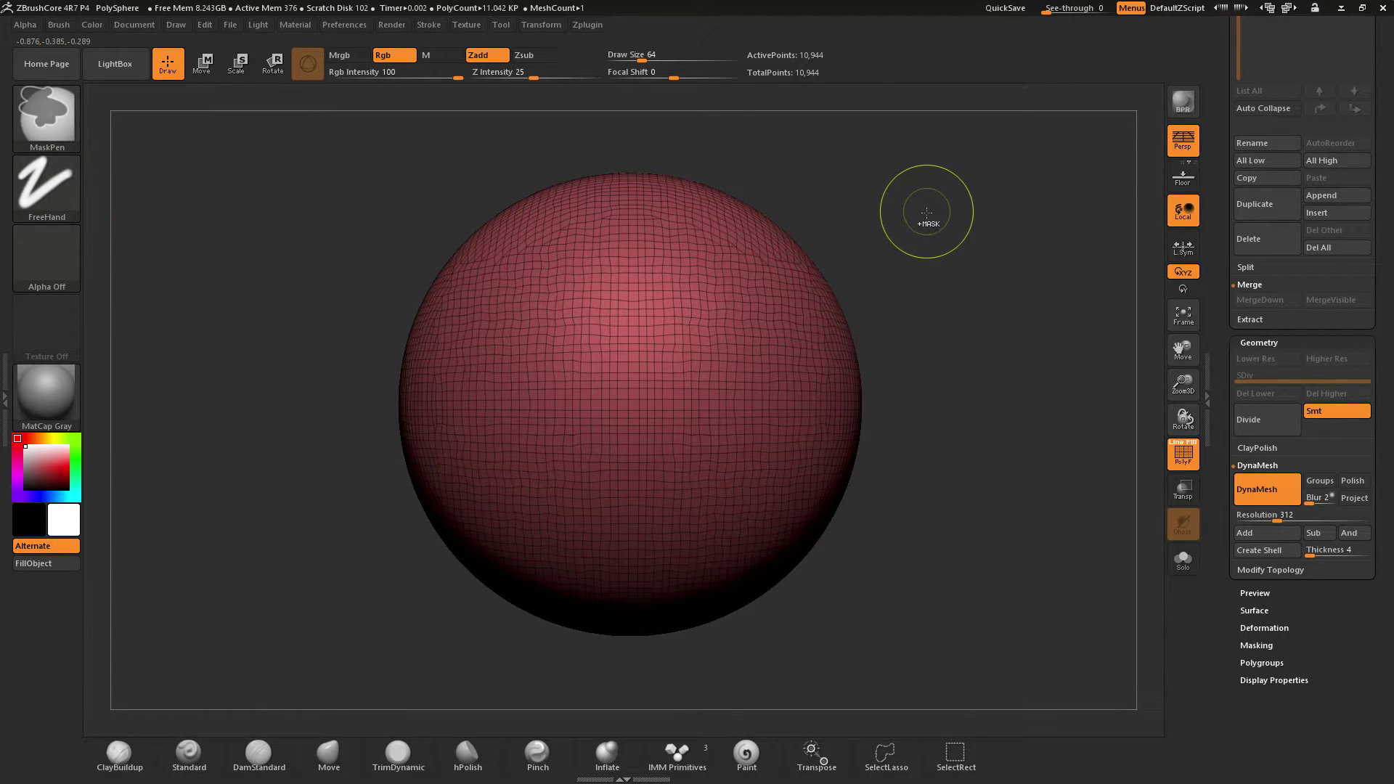
left_click_drag(922, 209, 1024, 424, "ctrl")
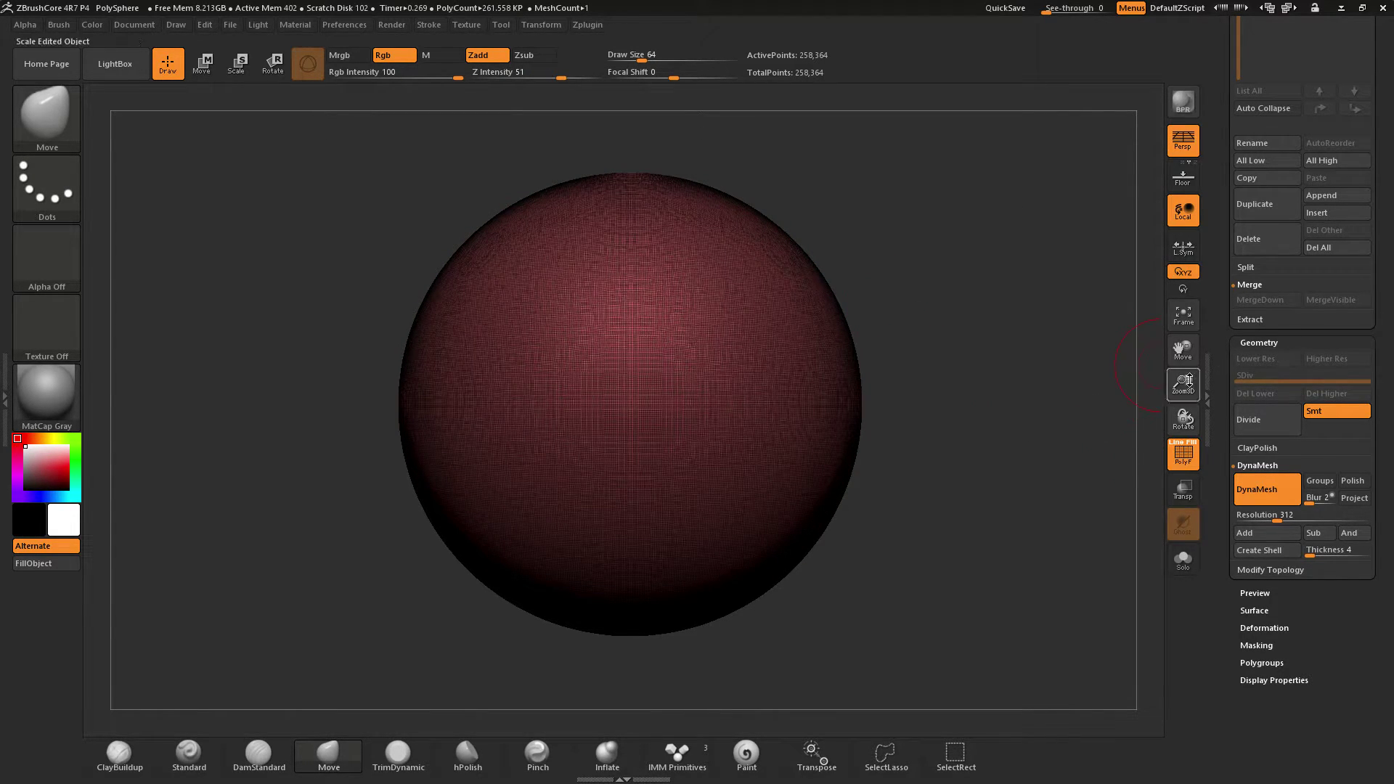
Hide the polyframe and inspect the remeshed sphere's surface at a larger size
left_click_drag(1183, 383, 1185, 326)
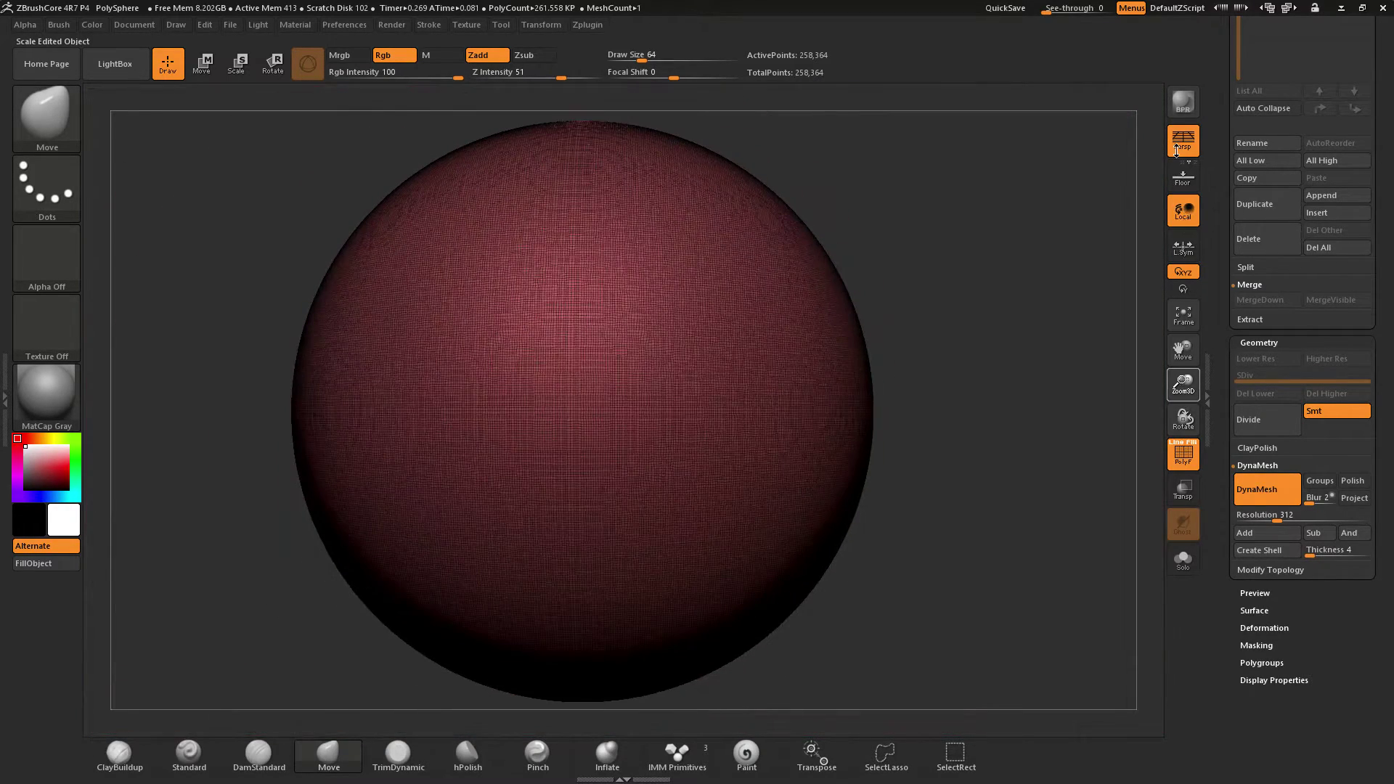
left_click(1186, 458)
mouse_move(960, 387)
left_mouse_down("alt")
mouse_move(1001, 389)
mouse_move(980, 395)
left_mouse_up("alt")
left_click_drag(980, 346, 974, 375, "alt")
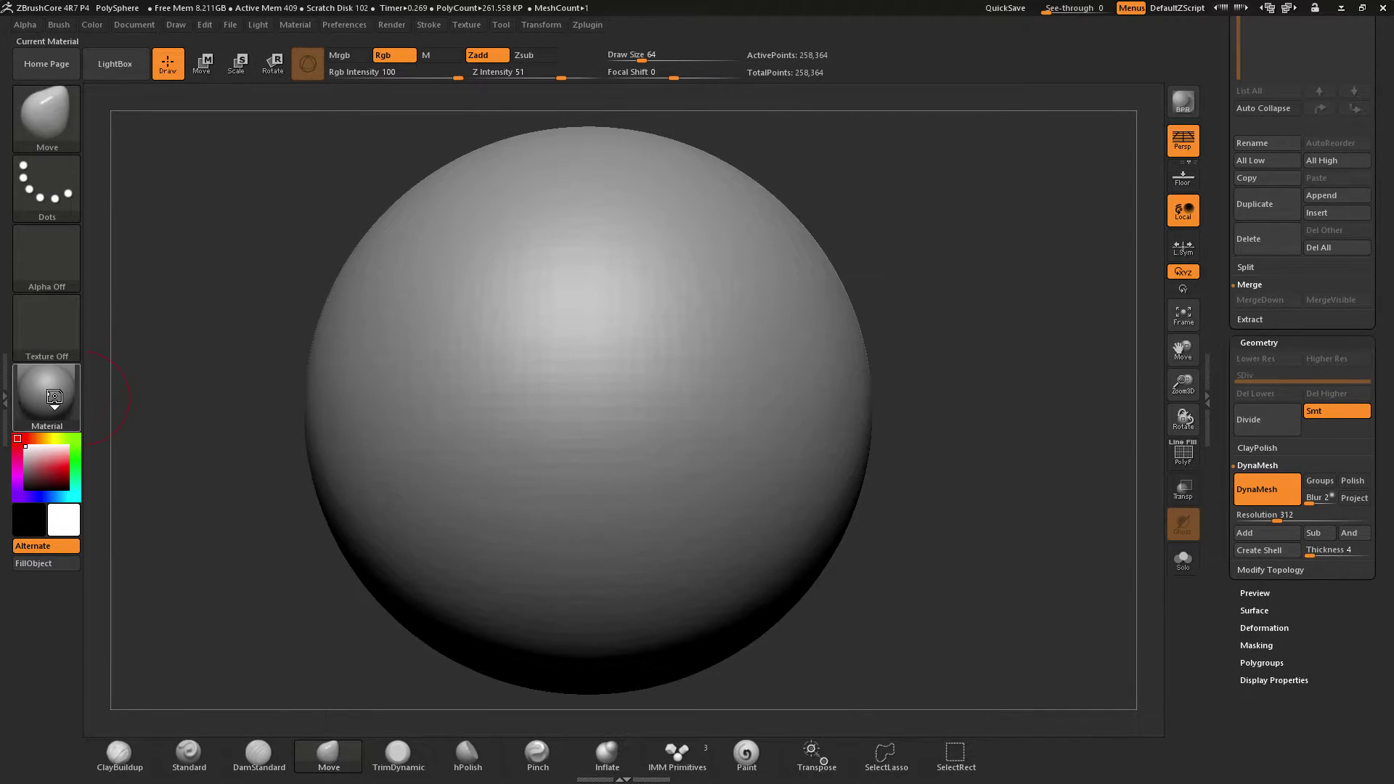
Change the sphere's material to MatCap Red Wax and examine the shading of its surface
left_click(46, 395)
left_click(142, 463)
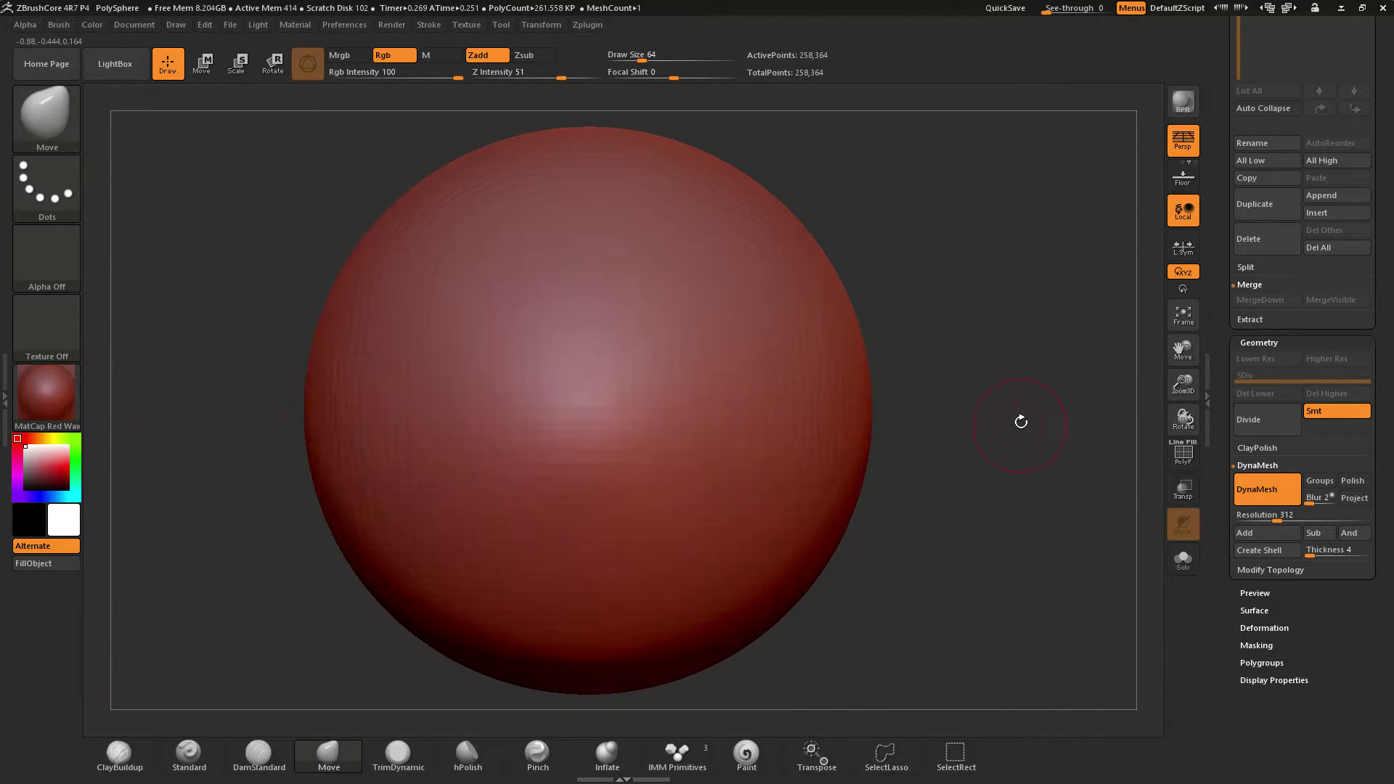
mouse_move(1019, 354)
left_mouse_down()
mouse_move(1013, 385)
mouse_move(999, 357)
left_mouse_up()
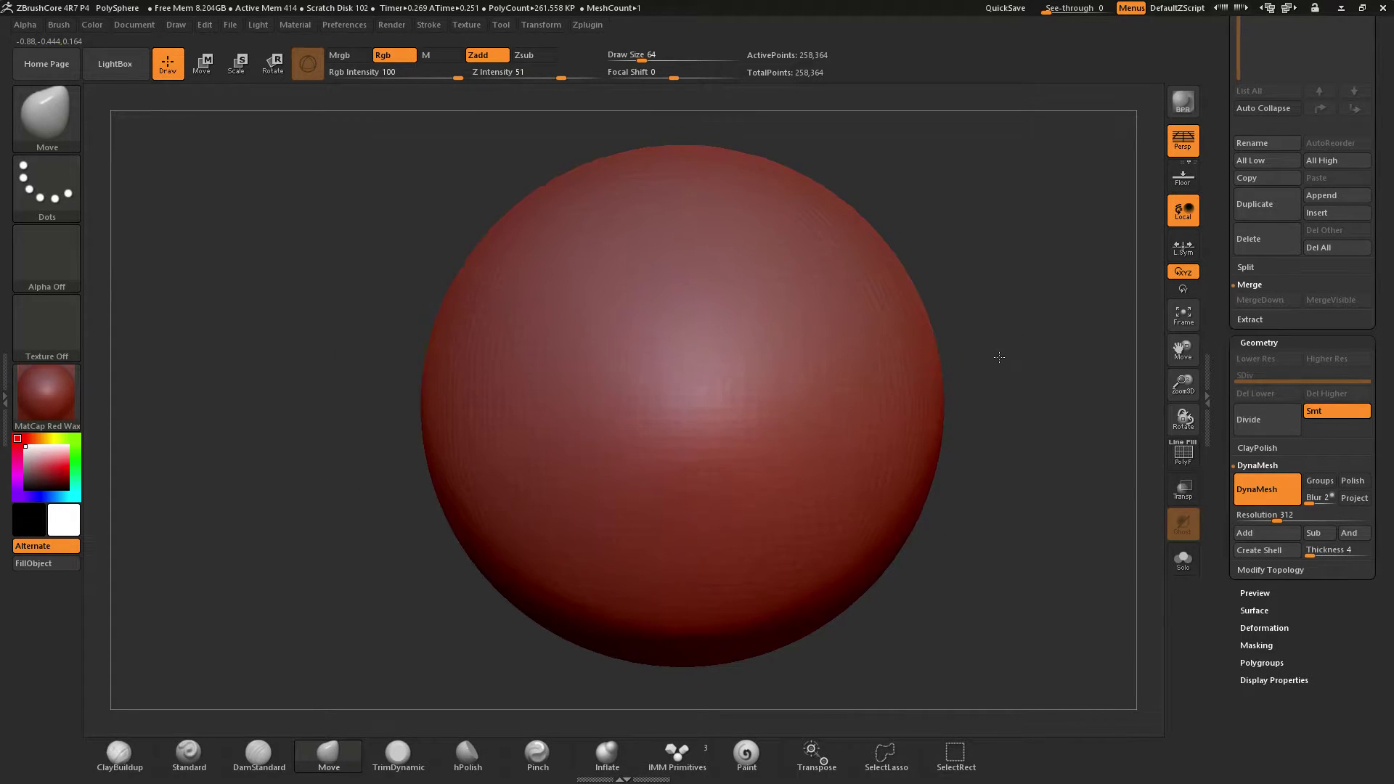
Preview the sphere's surface in the Chrome BlueTint material and restore MatCap Red Wax
left_click(77, 401)
left_click(450, 450)
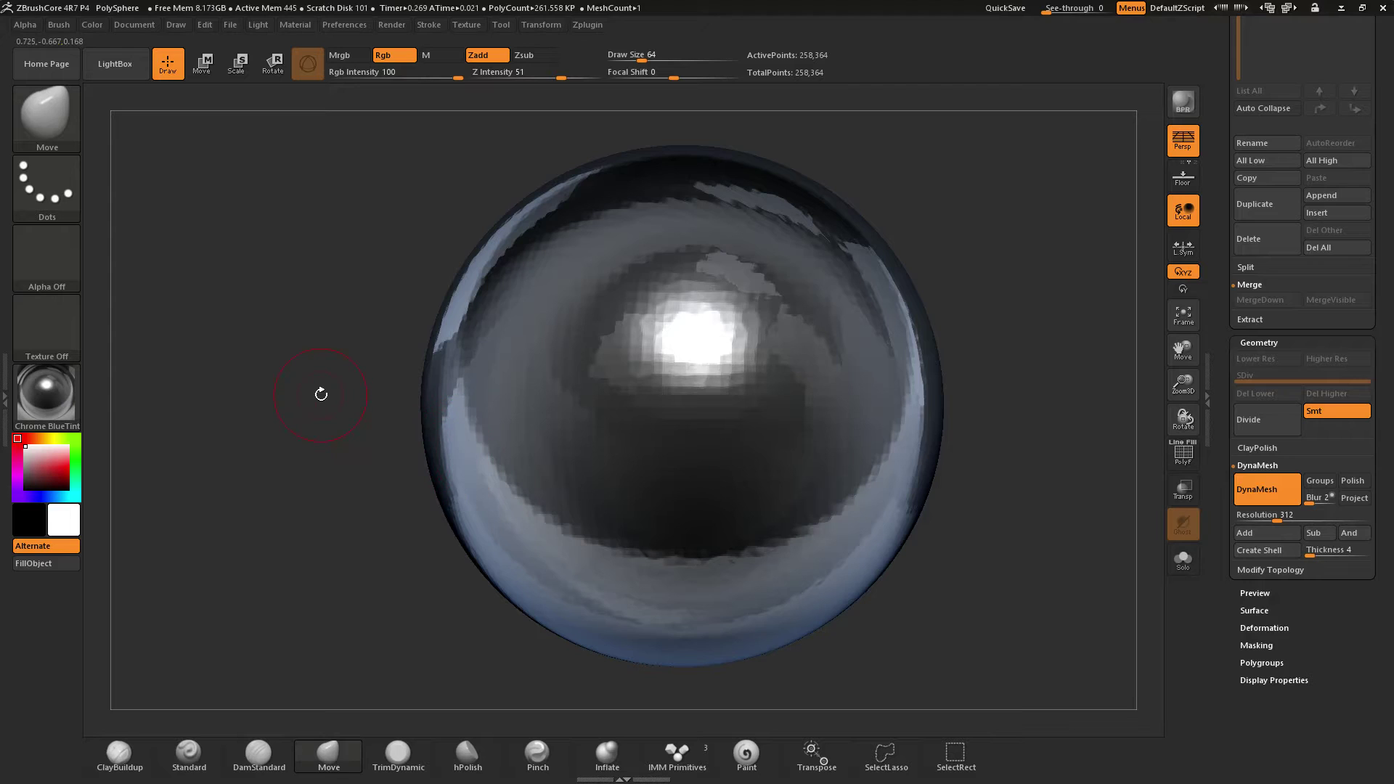
left_click_drag(320, 394, 230, 299)
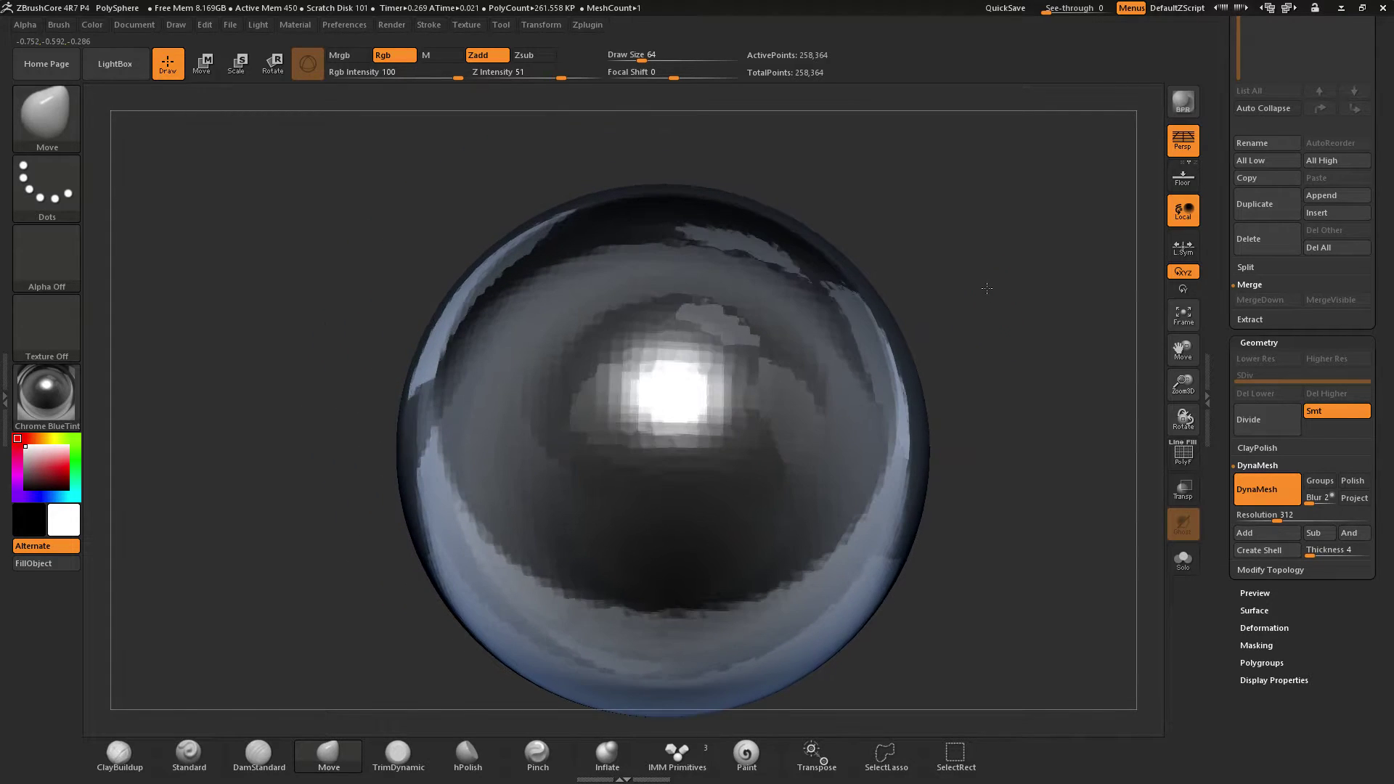
left_click(62, 384)
left_click(143, 462)
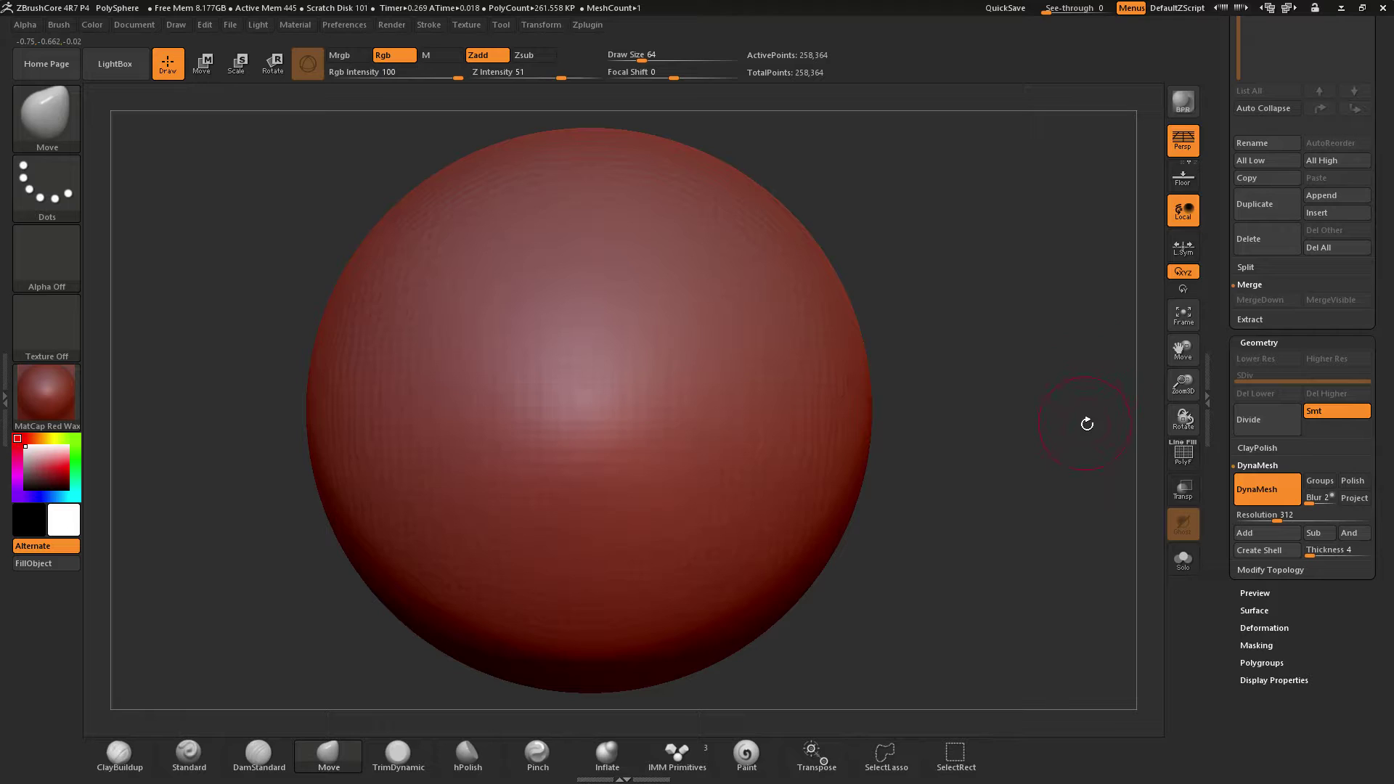
Append a Sphere3D mesh as a second subtool to the PolySphere
left_click_drag(1226, 245, 1213, 427)
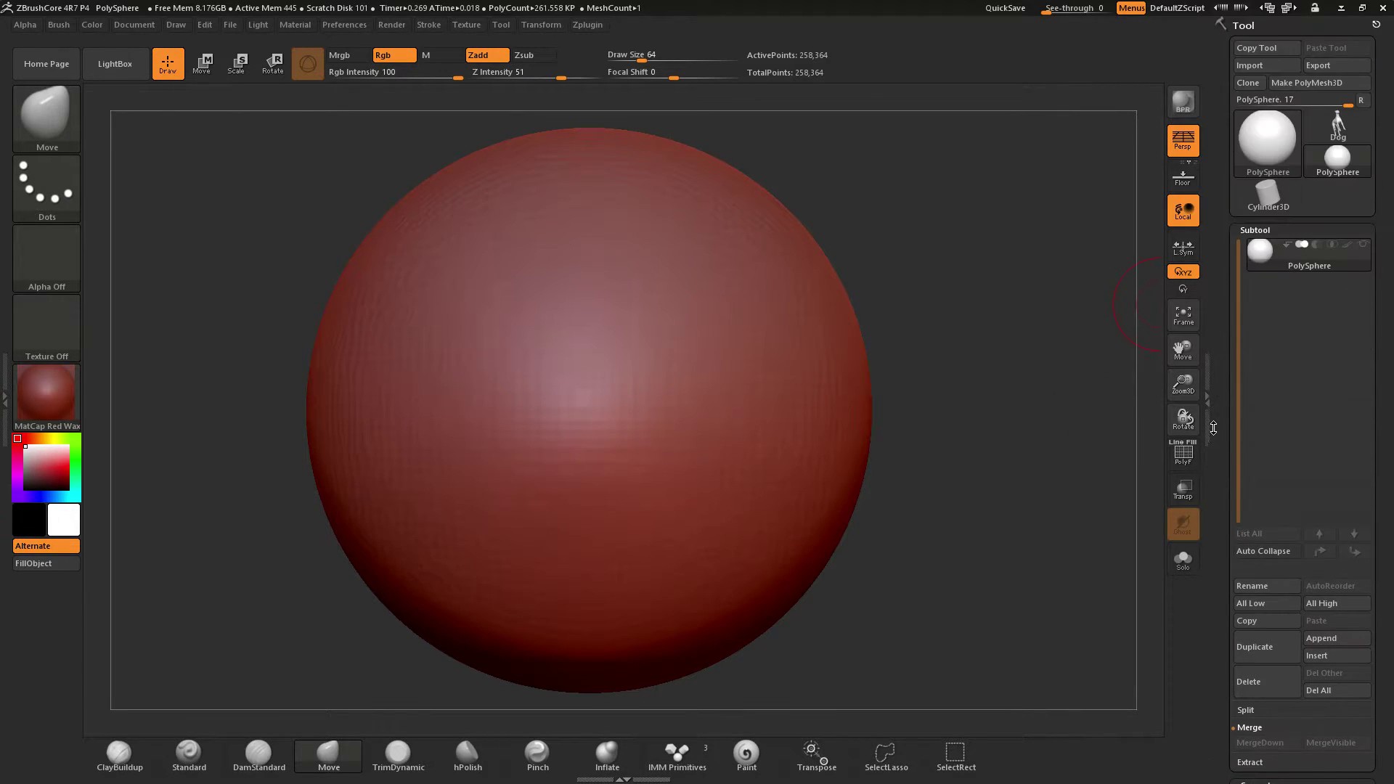
left_click(1337, 637)
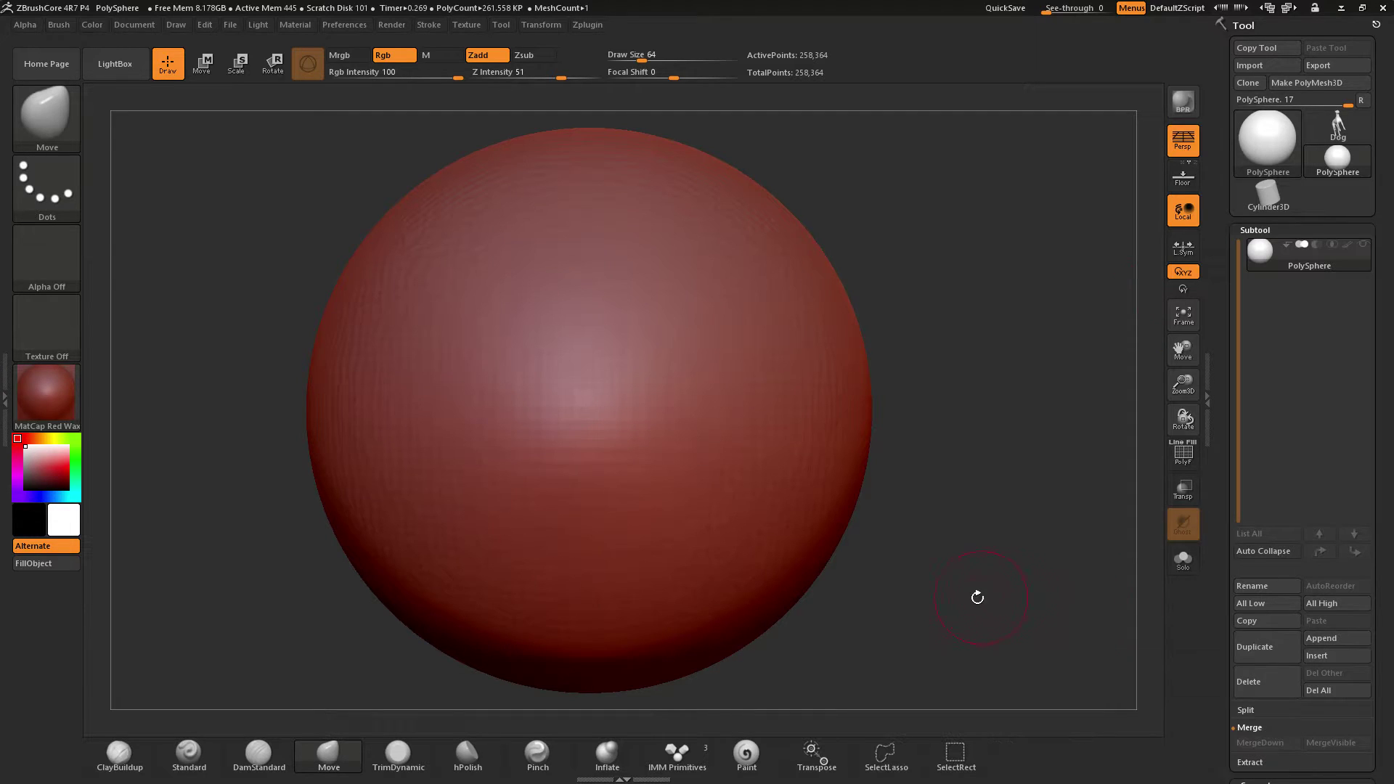
left_click(1339, 636)
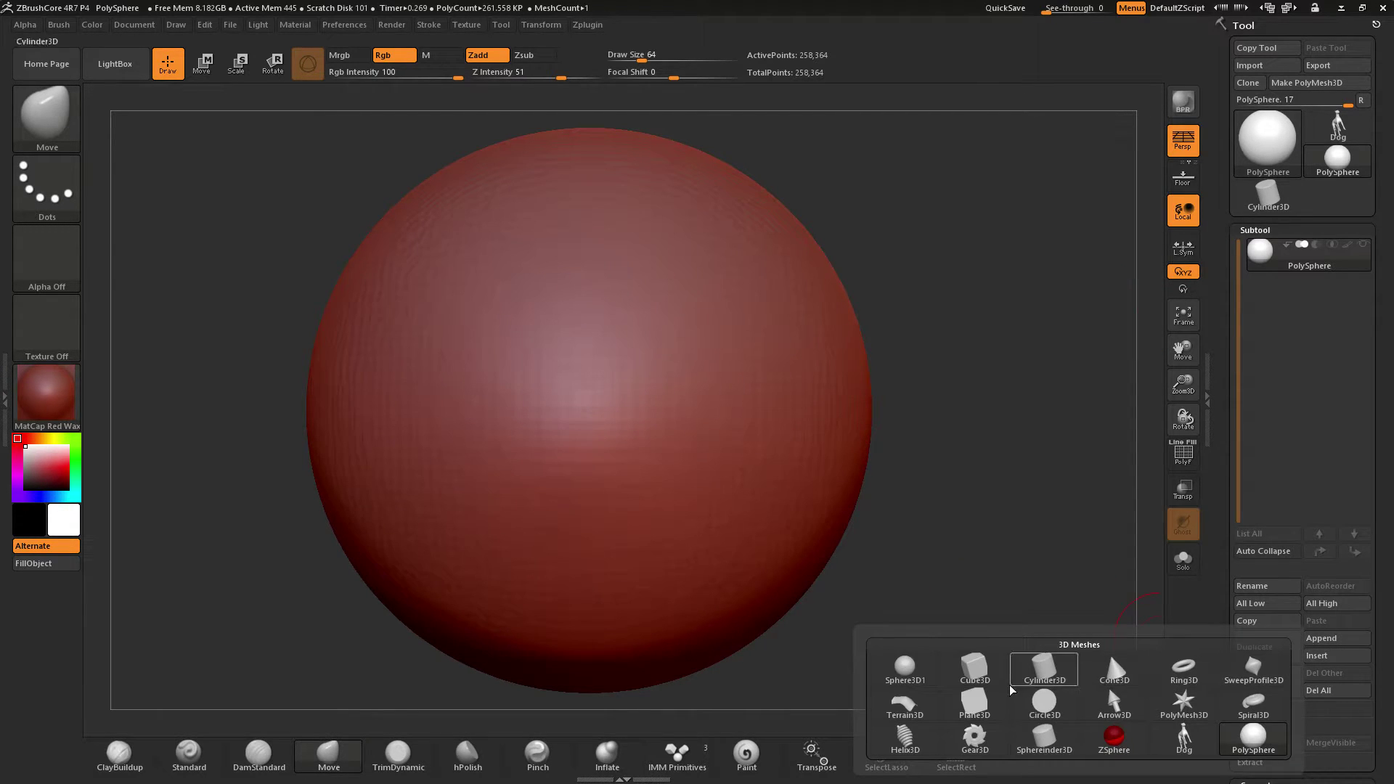
left_click(897, 680)
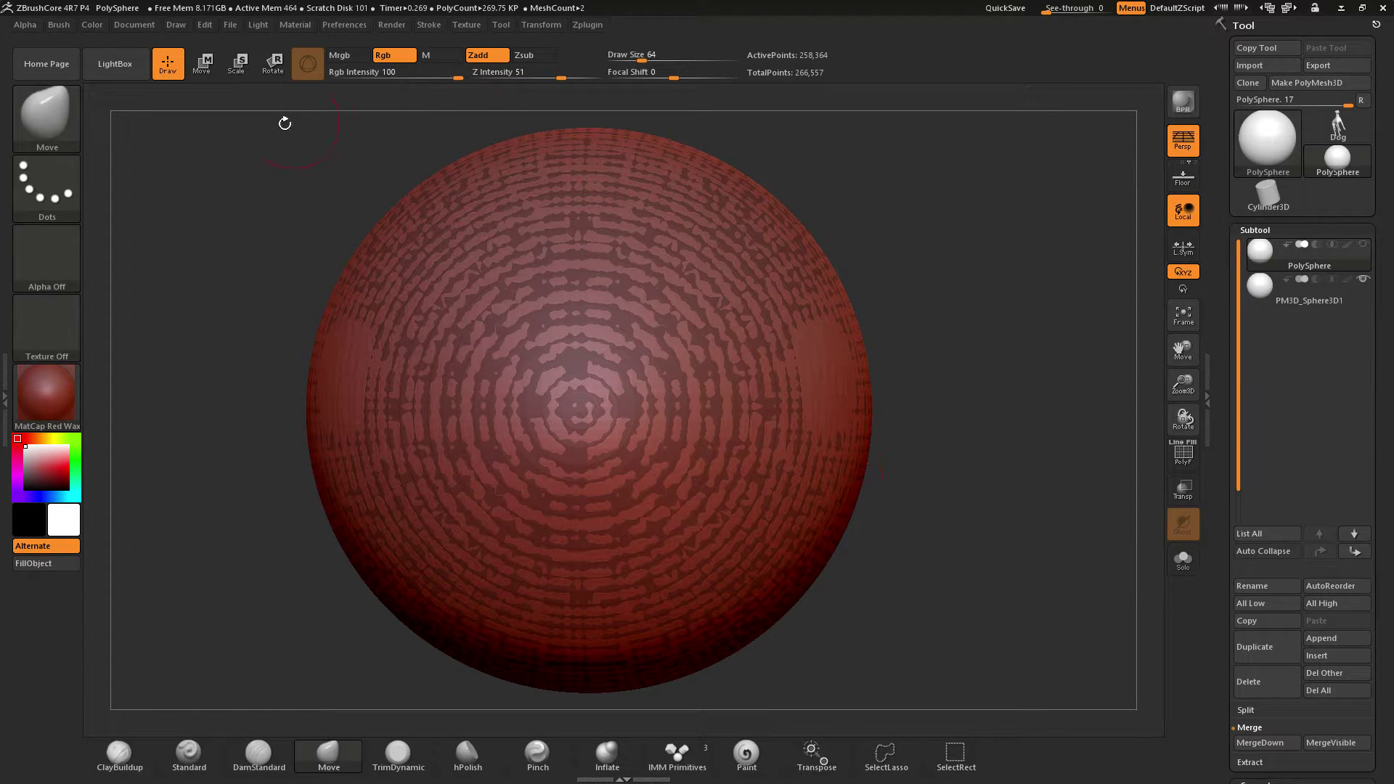
Switch to Transpose and try moving the active PolySphere away from the appended sphere
left_click(58, 119)
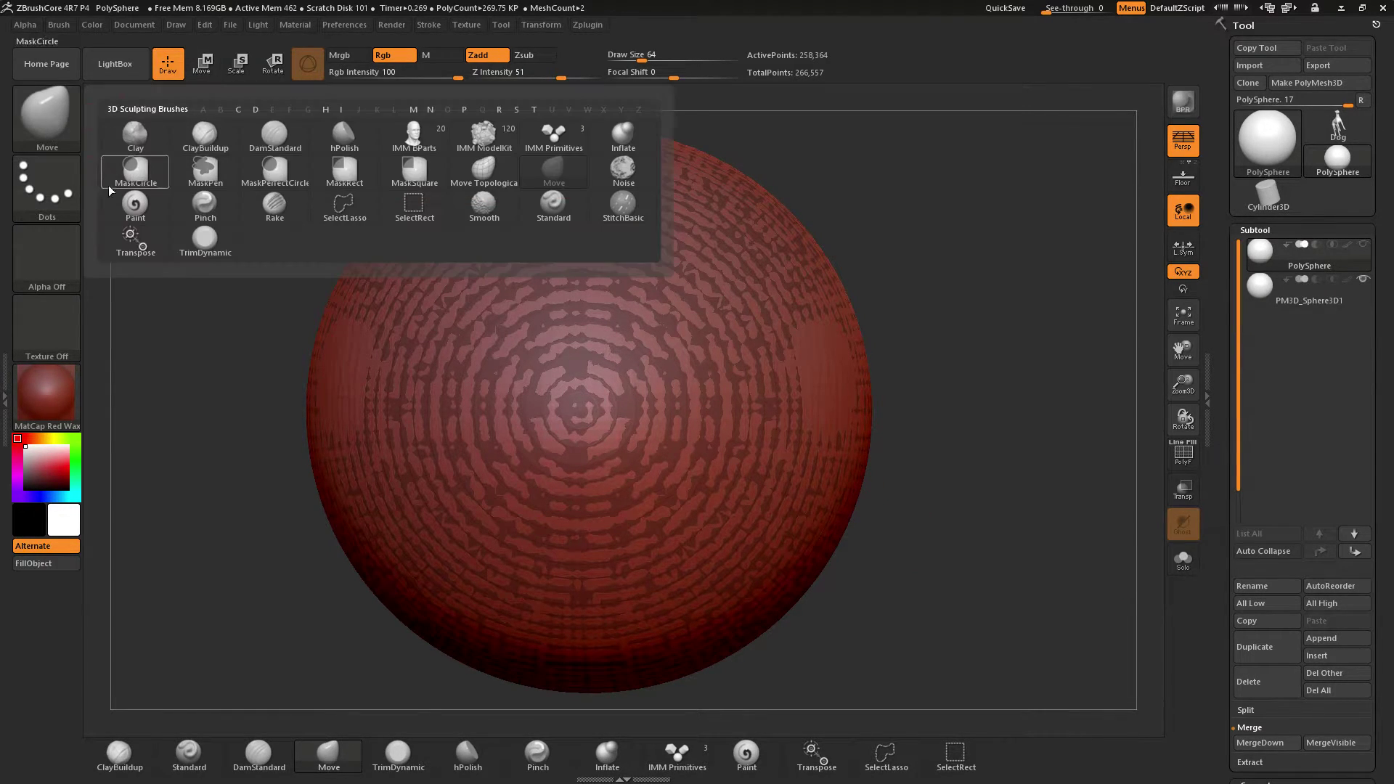
left_click(125, 248)
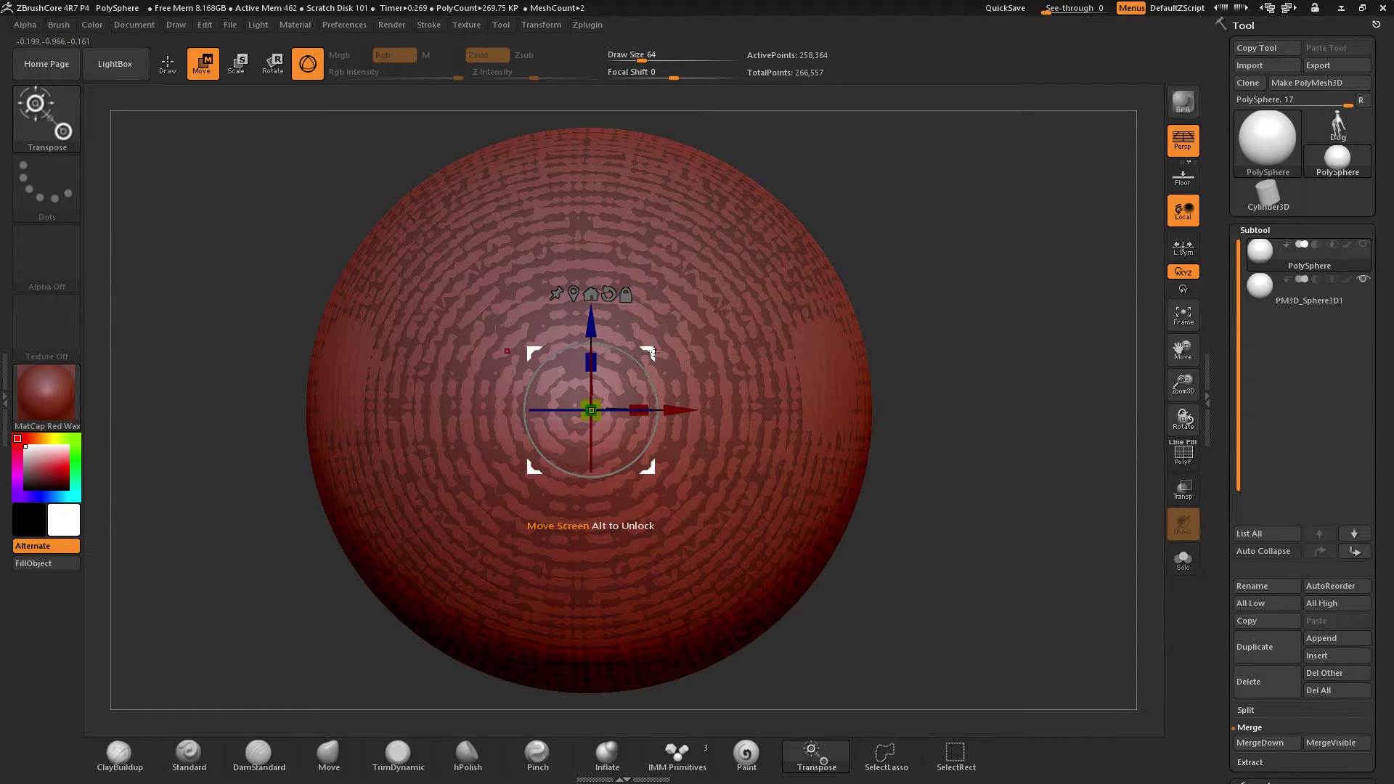
left_click_drag(651, 353, 469, 349)
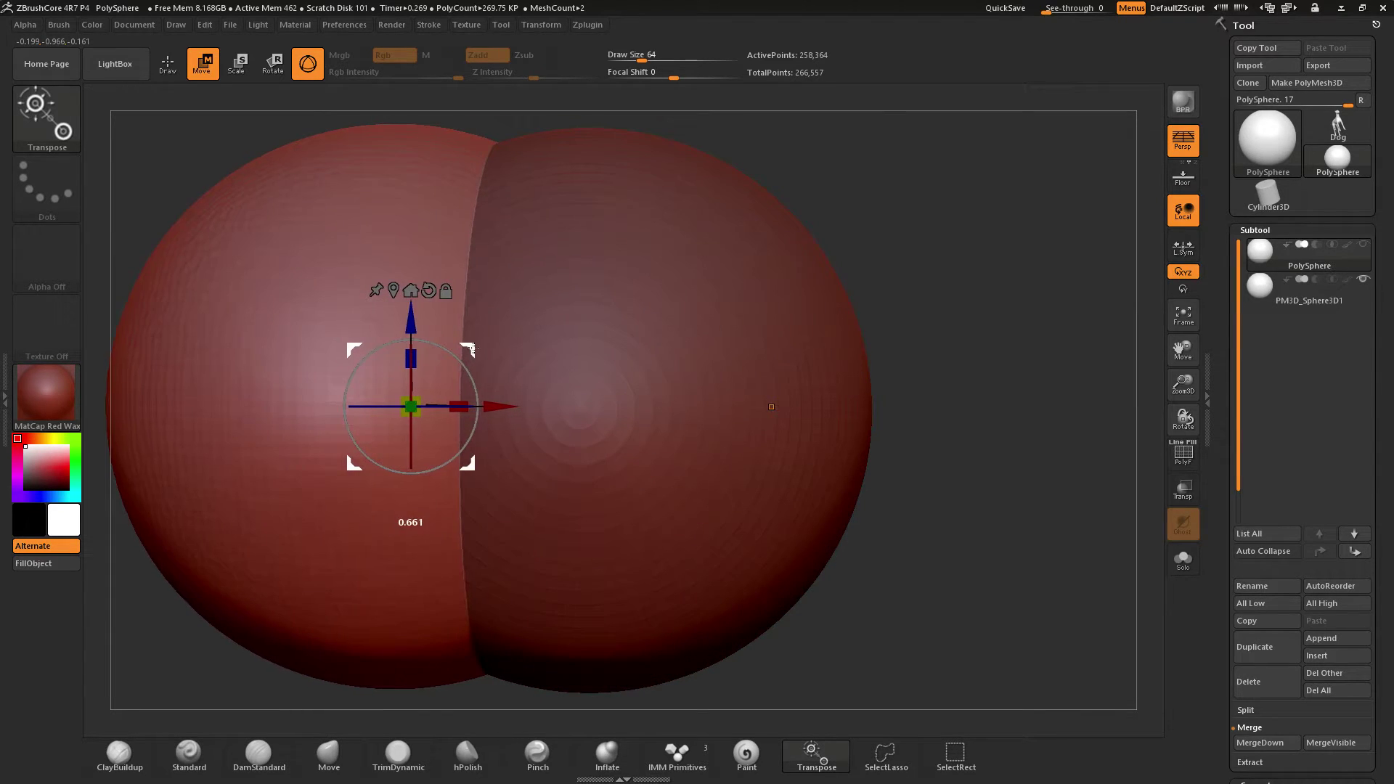
With the polyframe and PolySphere shown, move the PM3D_Sphere3D1 subtool to the right until it only partly overlaps the PolySphere
left_click(1183, 457)
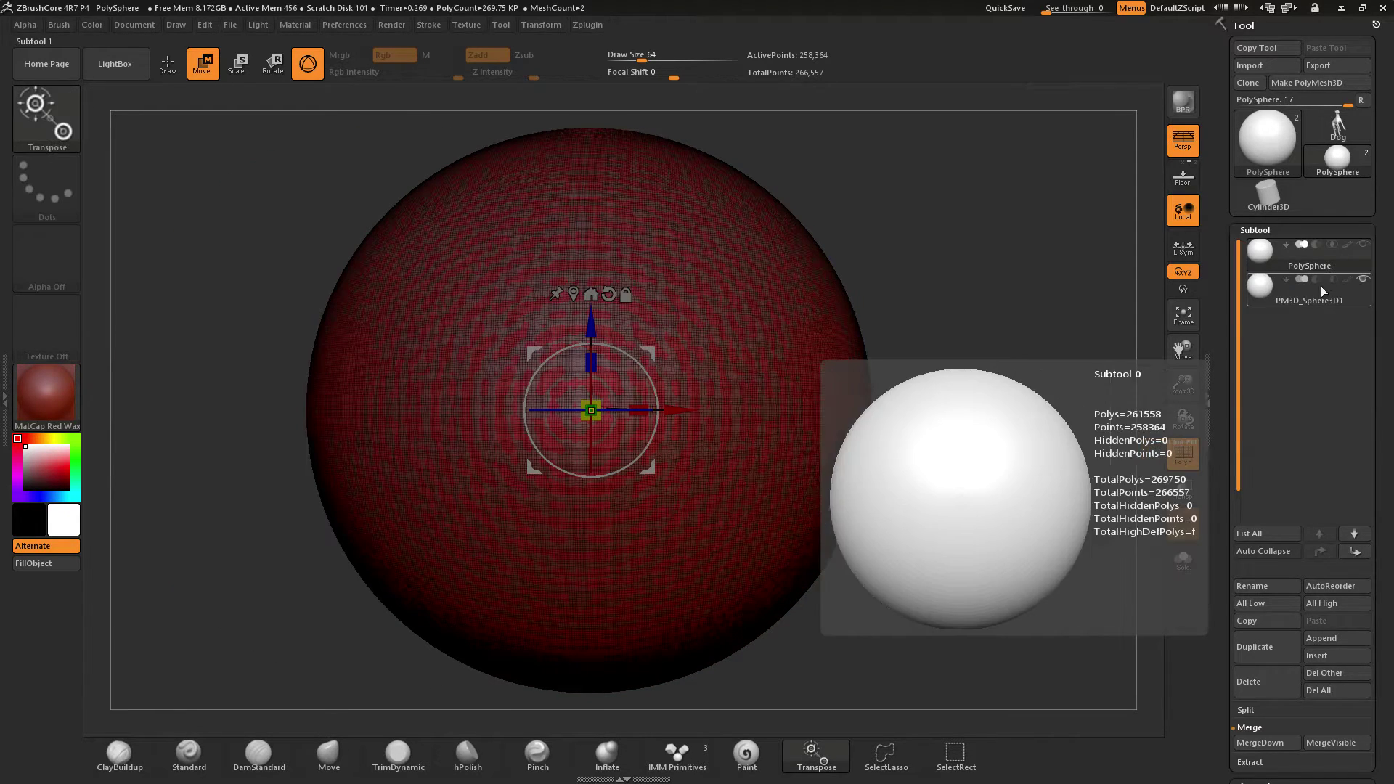
left_click(1318, 298)
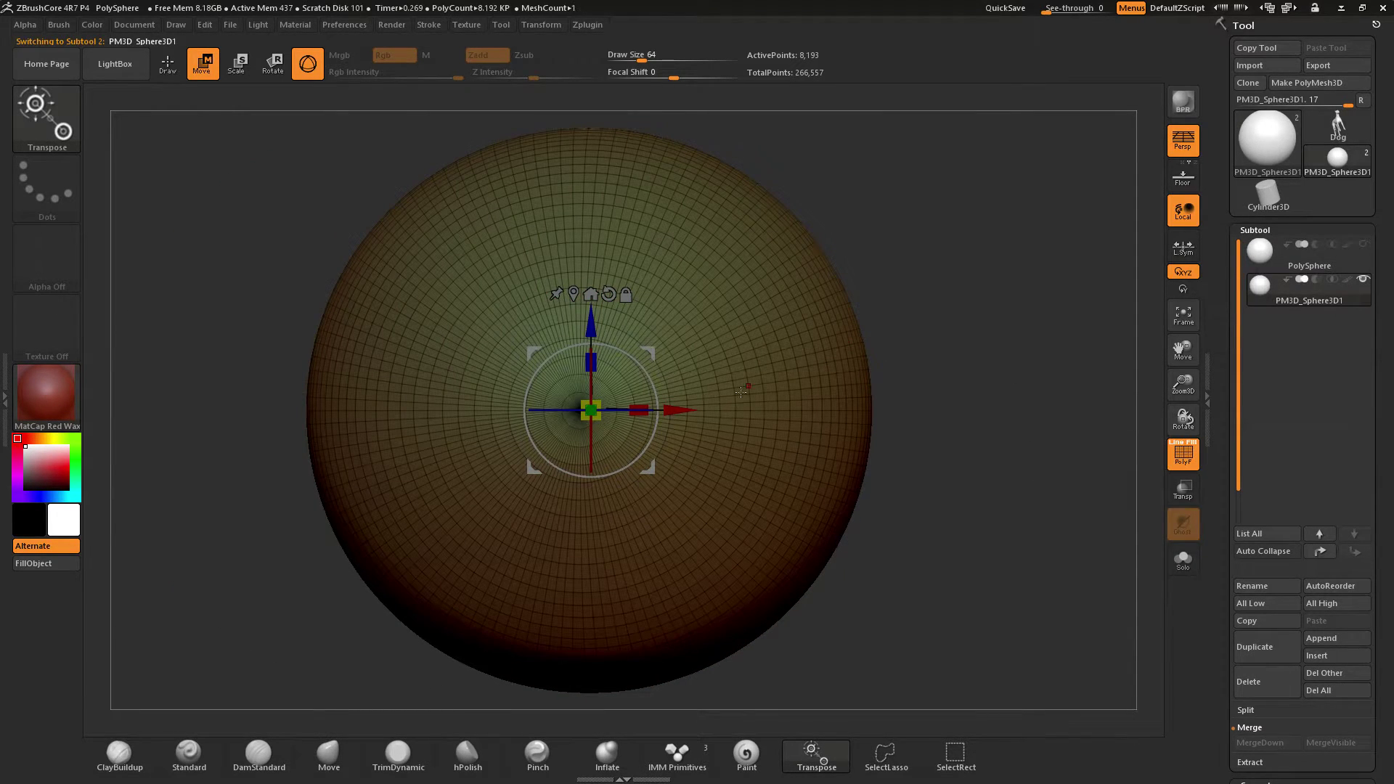
mouse_move(650, 353)
left_mouse_down()
mouse_move(449, 350)
mouse_move(657, 348)
left_mouse_up()
left_click(1363, 244)
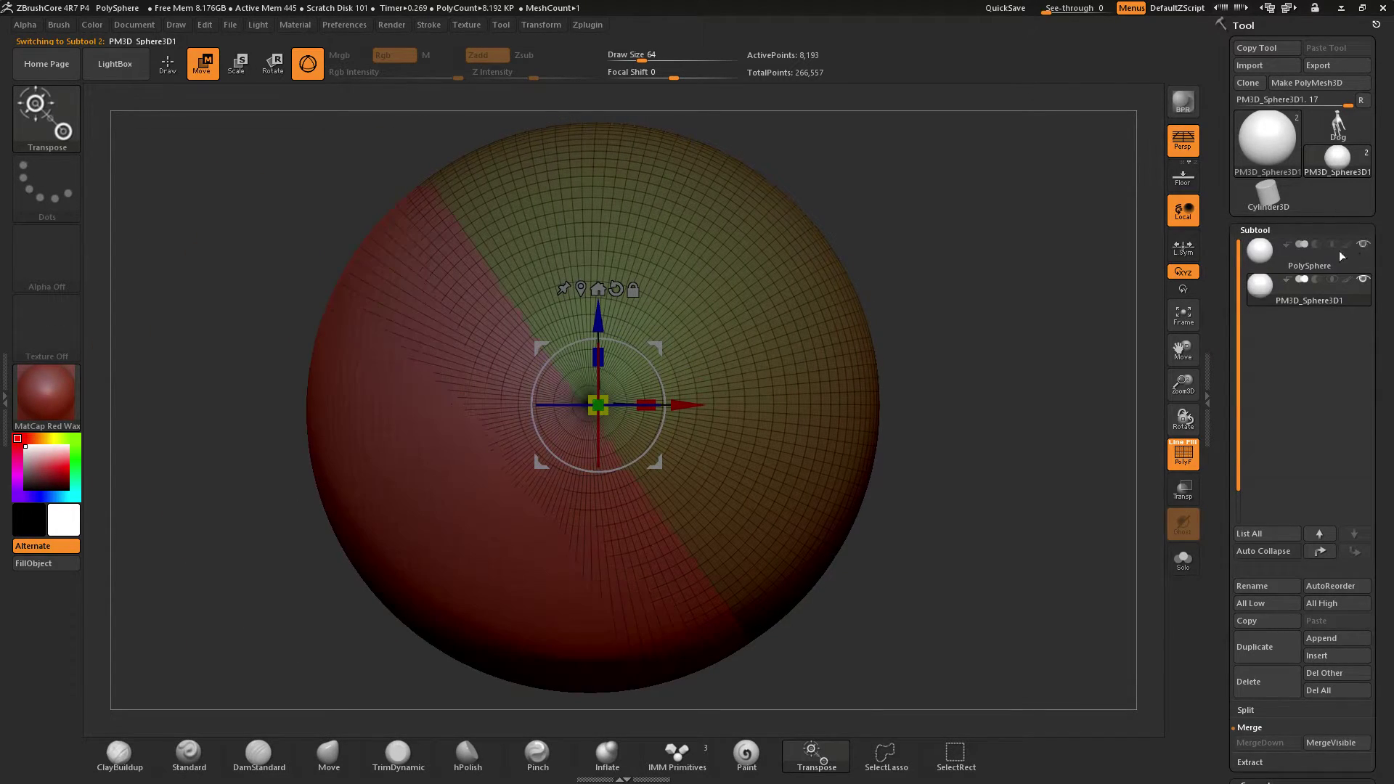
left_click_drag(657, 347, 902, 346)
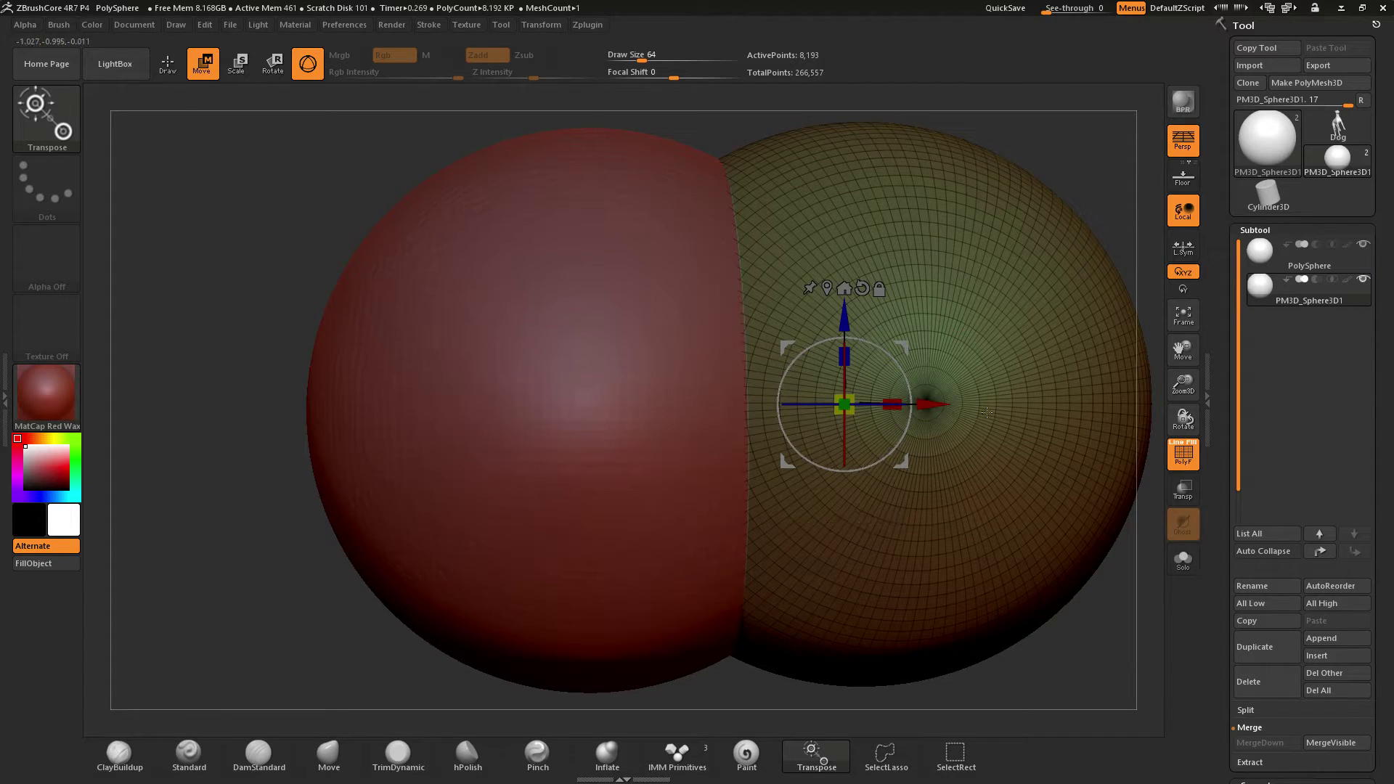
Switch to the Clay brush and convert the PM3D_Sphere3D1 subtool to a DynaMesh at resolution 312
left_click(72, 110)
left_click(551, 230)
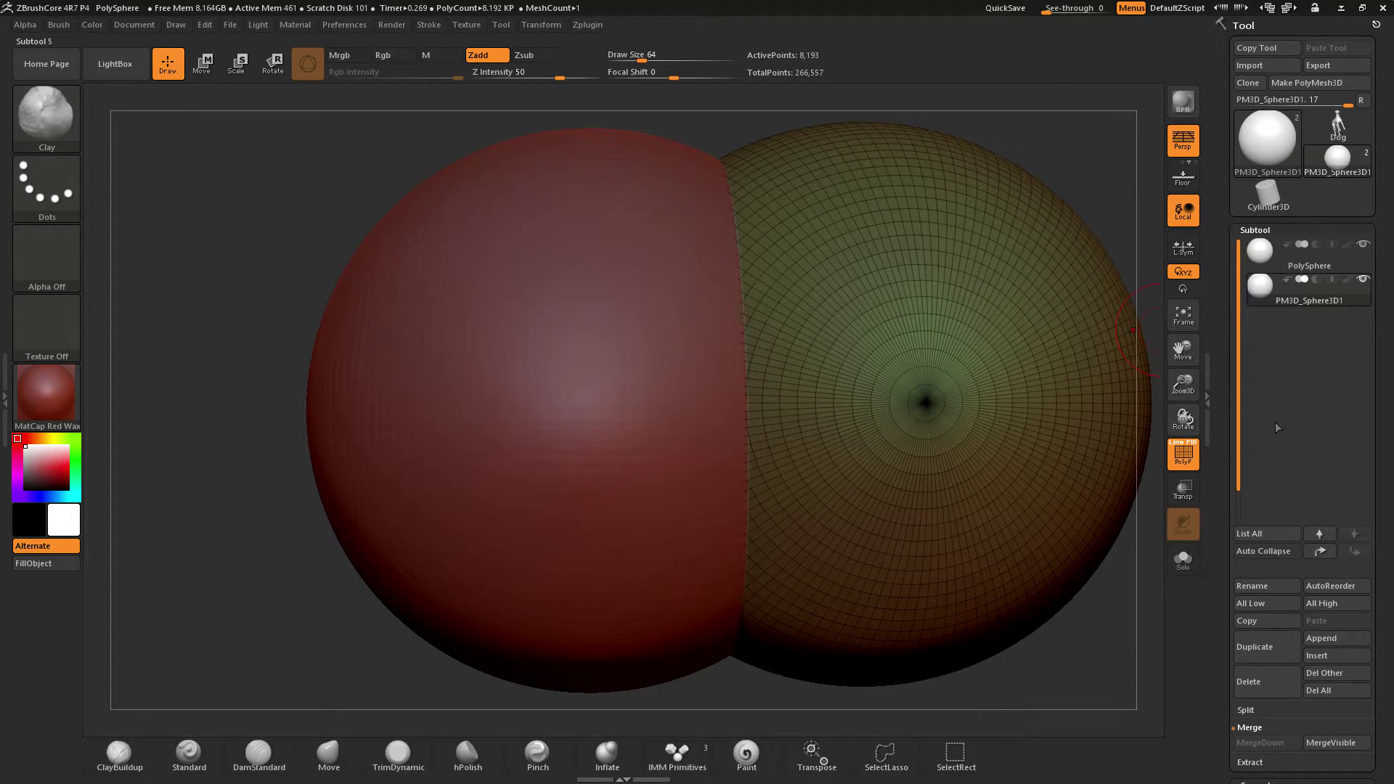
scroll(1233, 377, "down", 10)
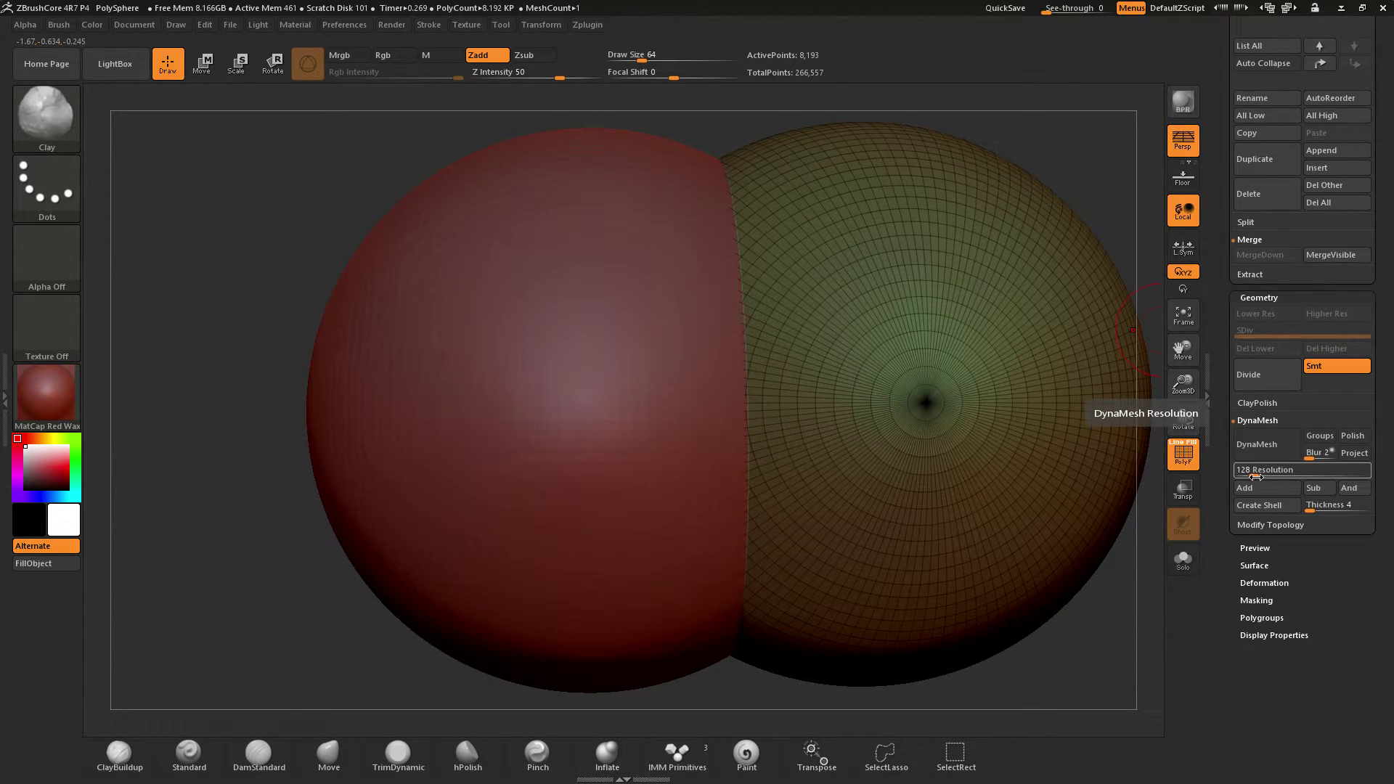
left_click_drag(1256, 477, 1275, 474)
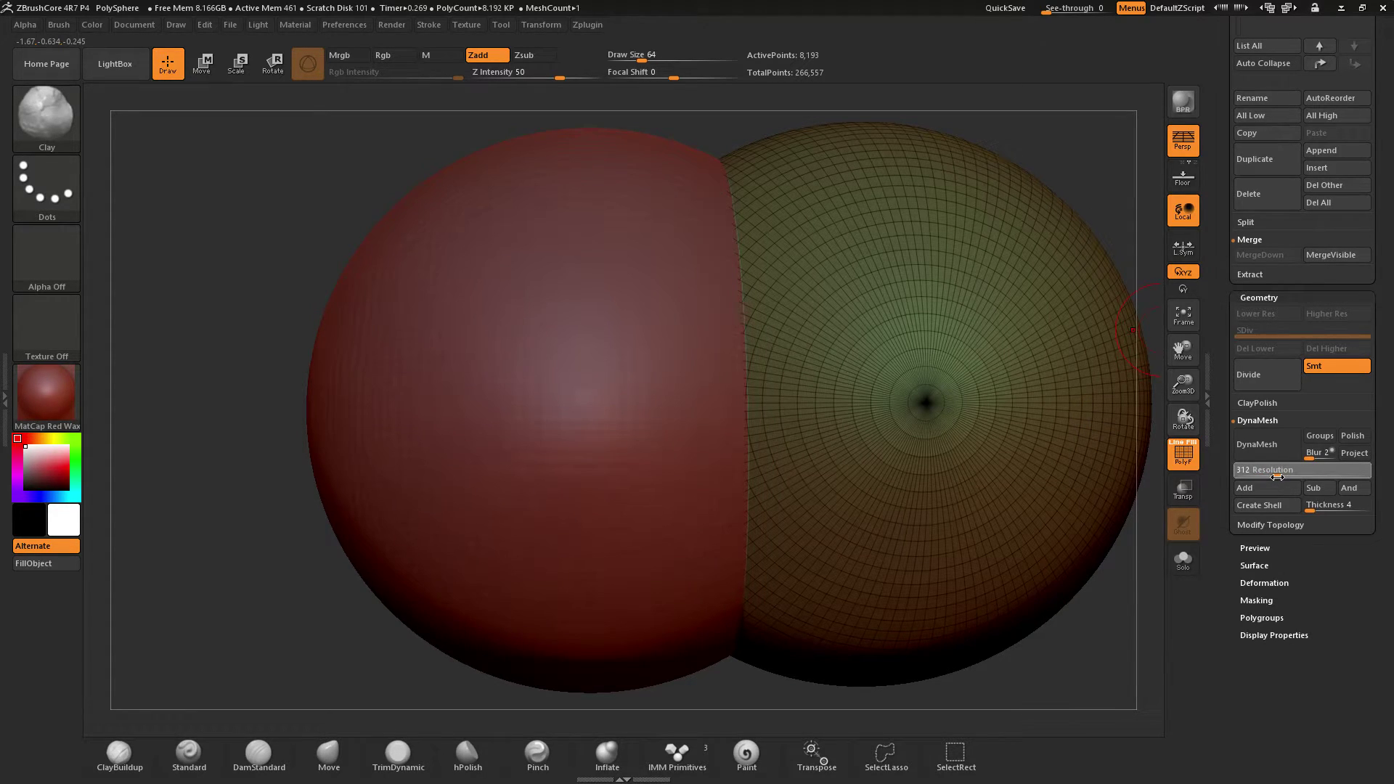
left_click(1261, 445)
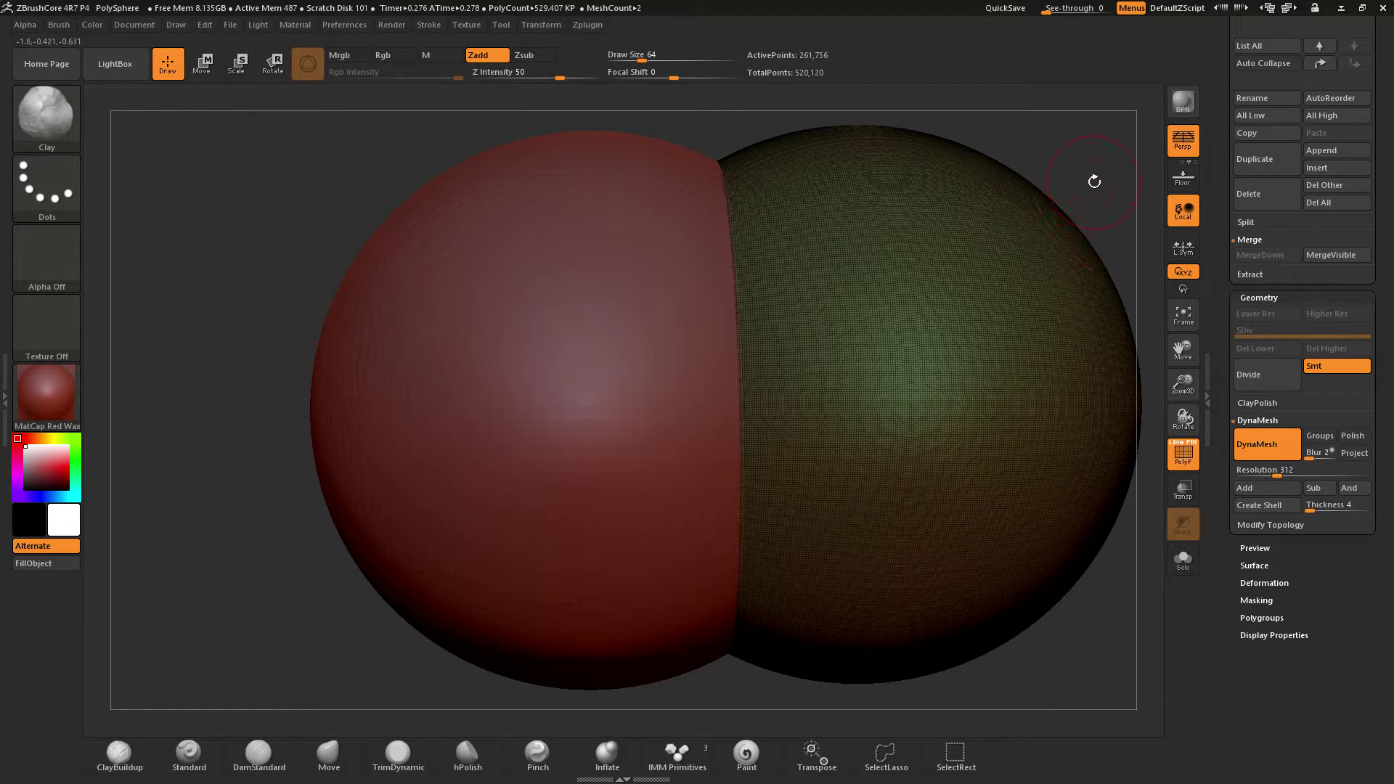
Scale the PM3D_Sphere3D1 subtool down uniformly with Transpose to roughly a third, keeping it embedded in the PolySphere's side
mouse_move(1093, 182)
left_mouse_down()
mouse_move(1083, 222)
mouse_move(1118, 218)
mouse_move(1076, 226)
left_mouse_up()
left_click(34, 107)
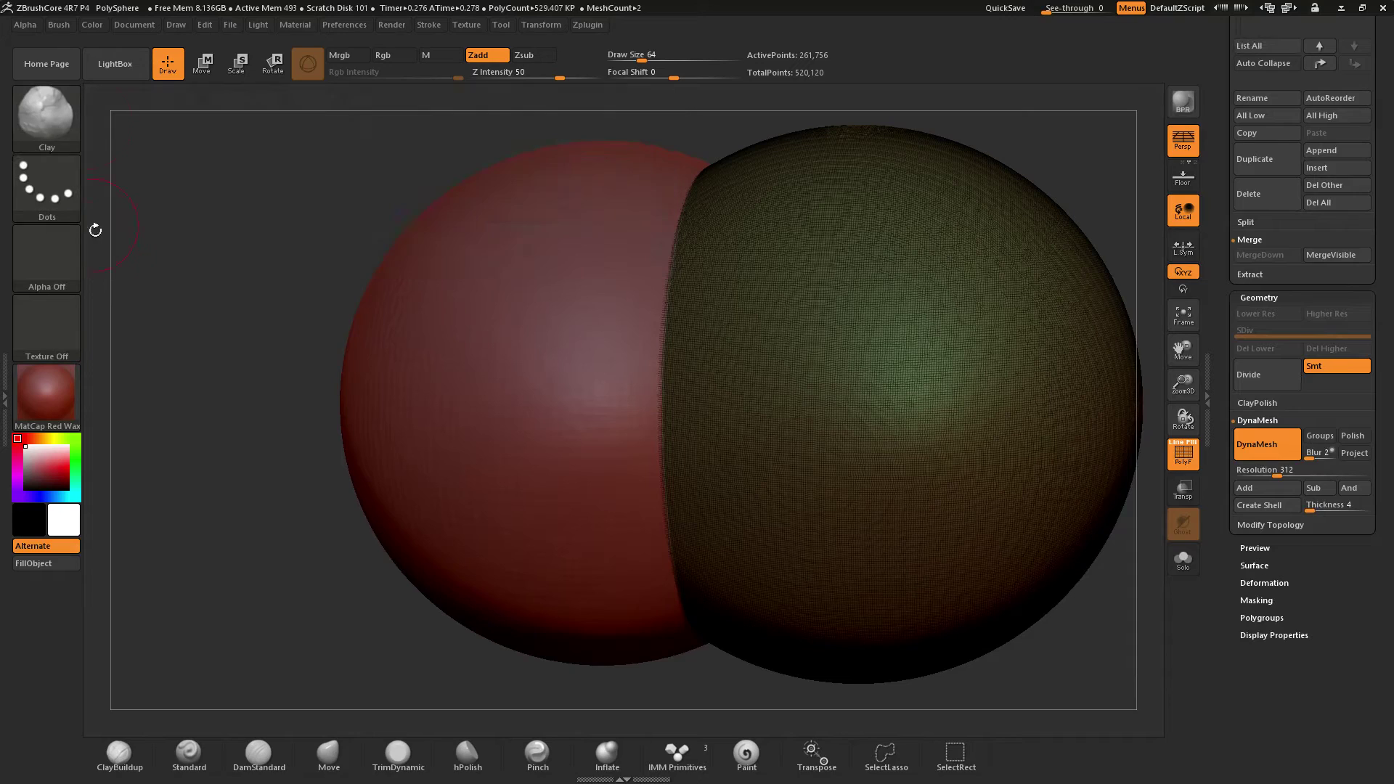
left_click(49, 121)
left_click(131, 236)
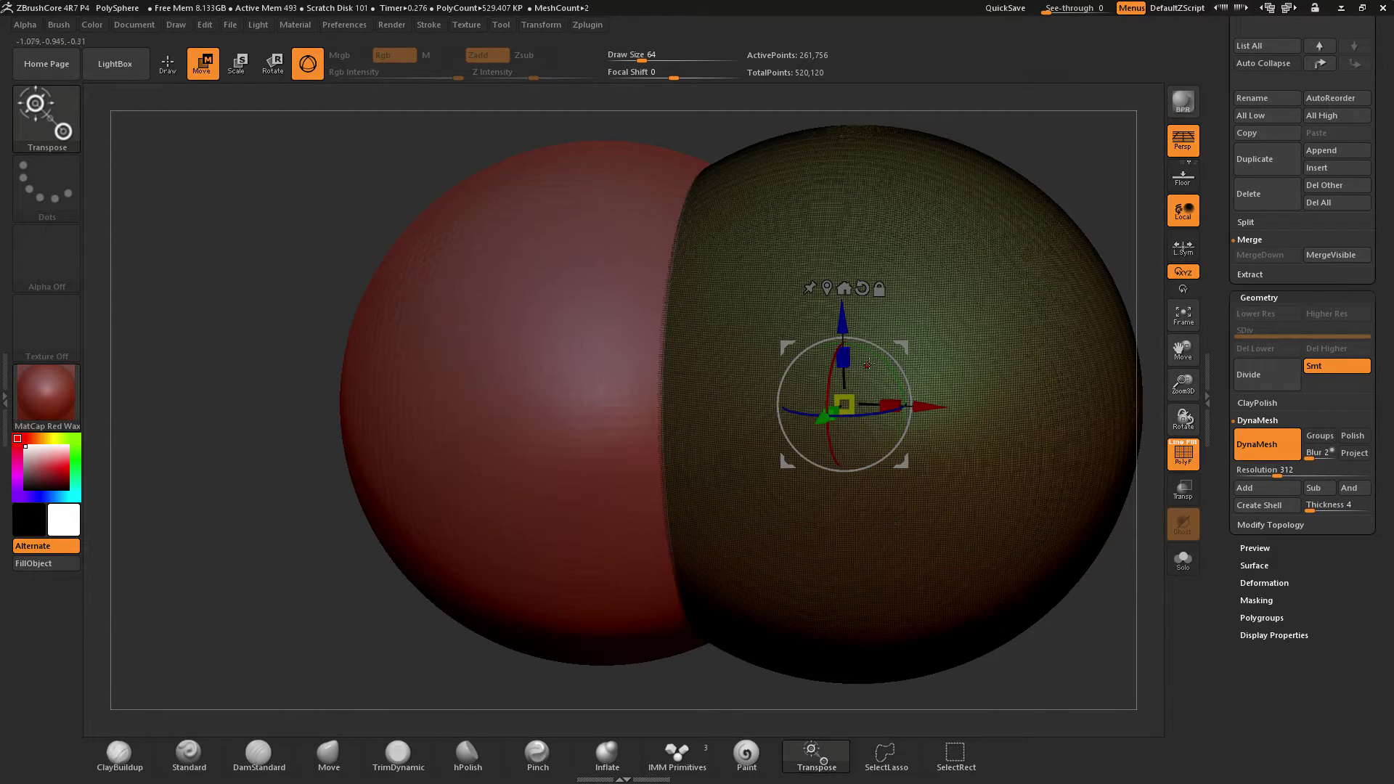
left_click_drag(848, 401, 874, 656)
mouse_move(1012, 642)
left_mouse_down()
mouse_move(943, 642)
mouse_move(1014, 631)
mouse_move(998, 633)
left_mouse_up()
Switch back to the Clay brush and orbit around the small sphere to check how it intersects the PolySphere
left_click(46, 116)
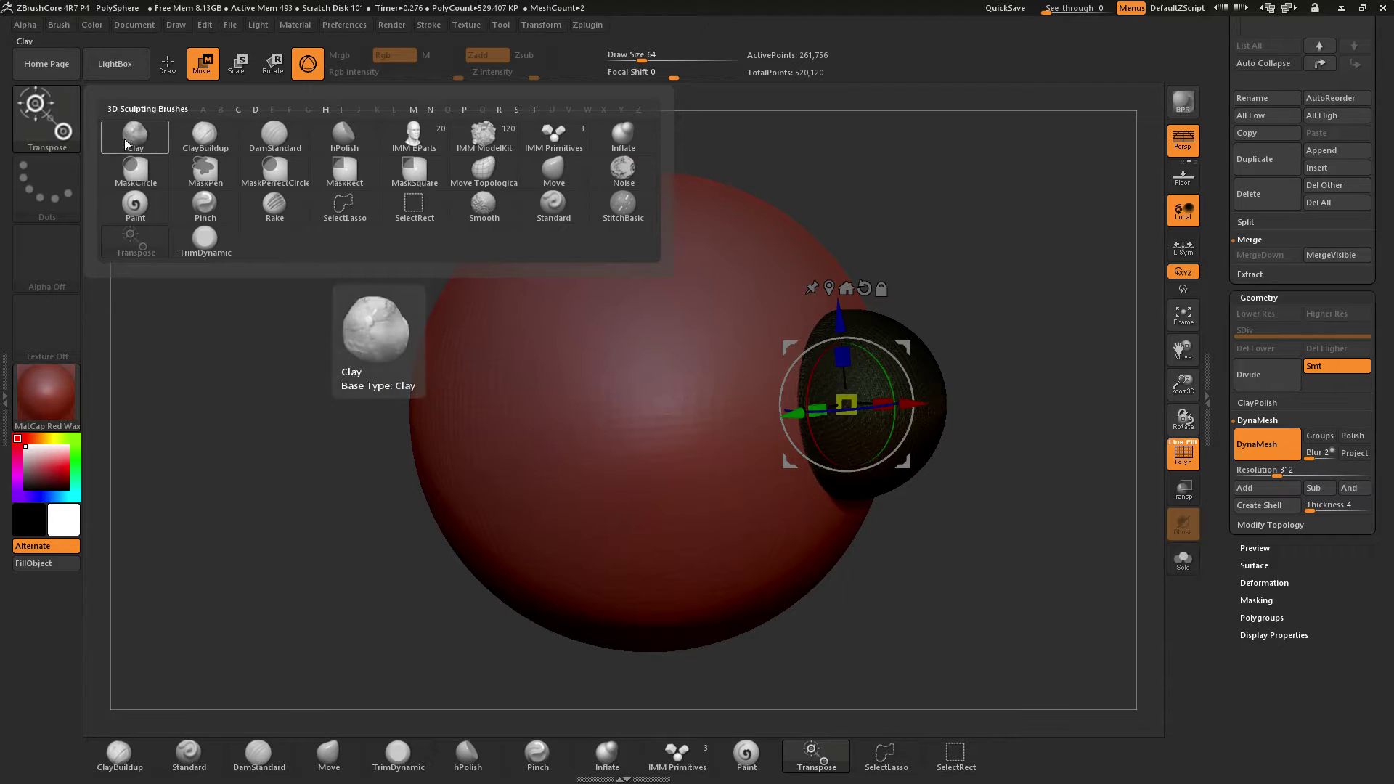
left_click(126, 143)
mouse_move(1074, 317)
left_mouse_down("shift")
mouse_move(1040, 316)
mouse_move(999, 202)
left_mouse_up("shift")
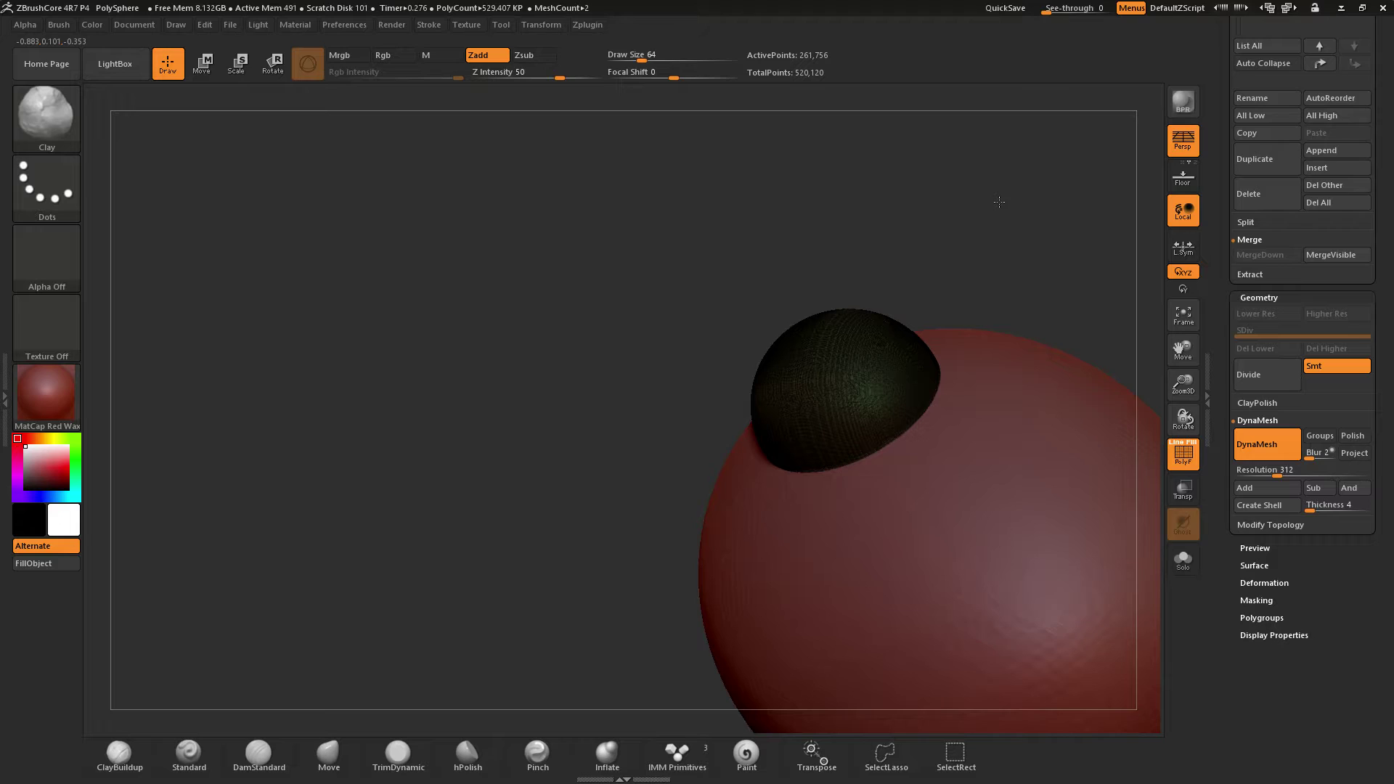
left_click_drag(999, 202, 1064, 308, "shift")
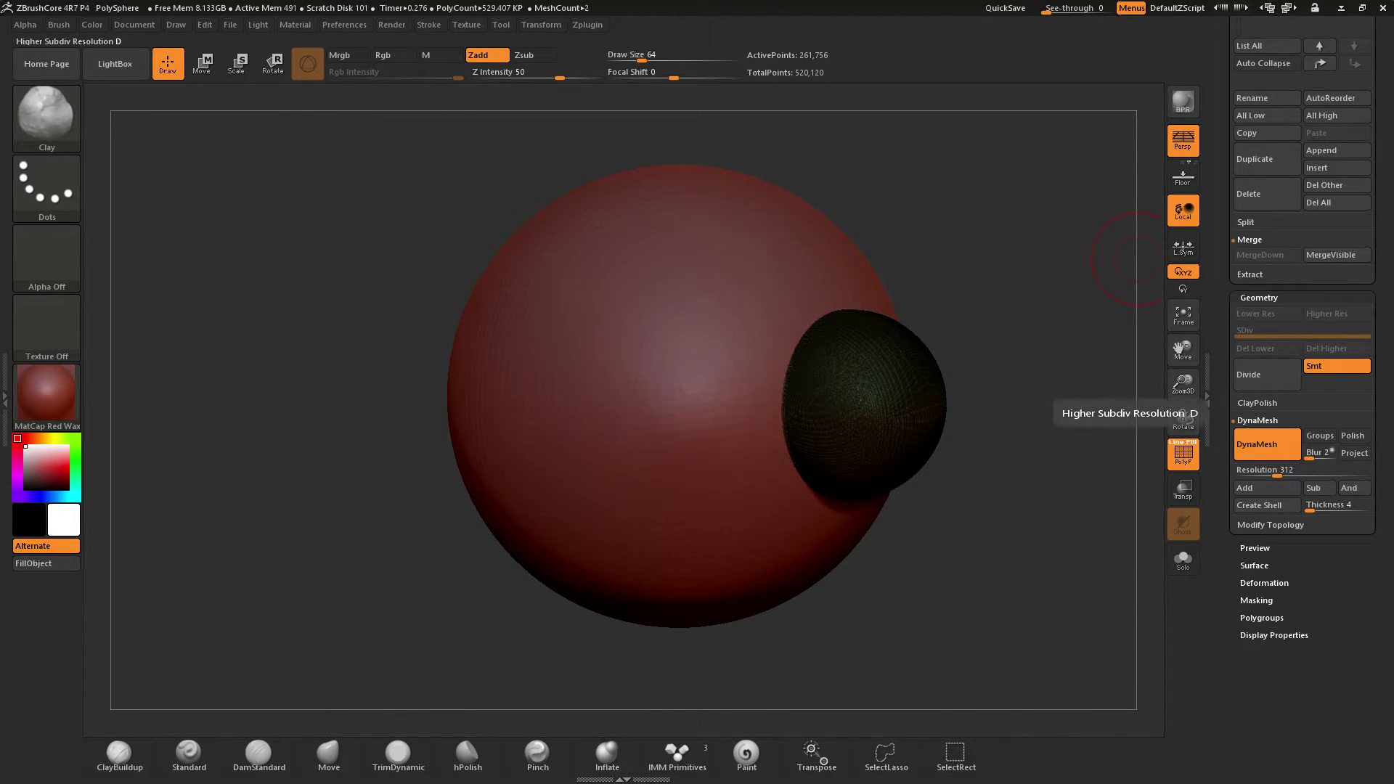
Set the PM3D_Sphere3D1 subtool's boolean mode to subtraction
left_click_drag(1382, 210, 1381, 694)
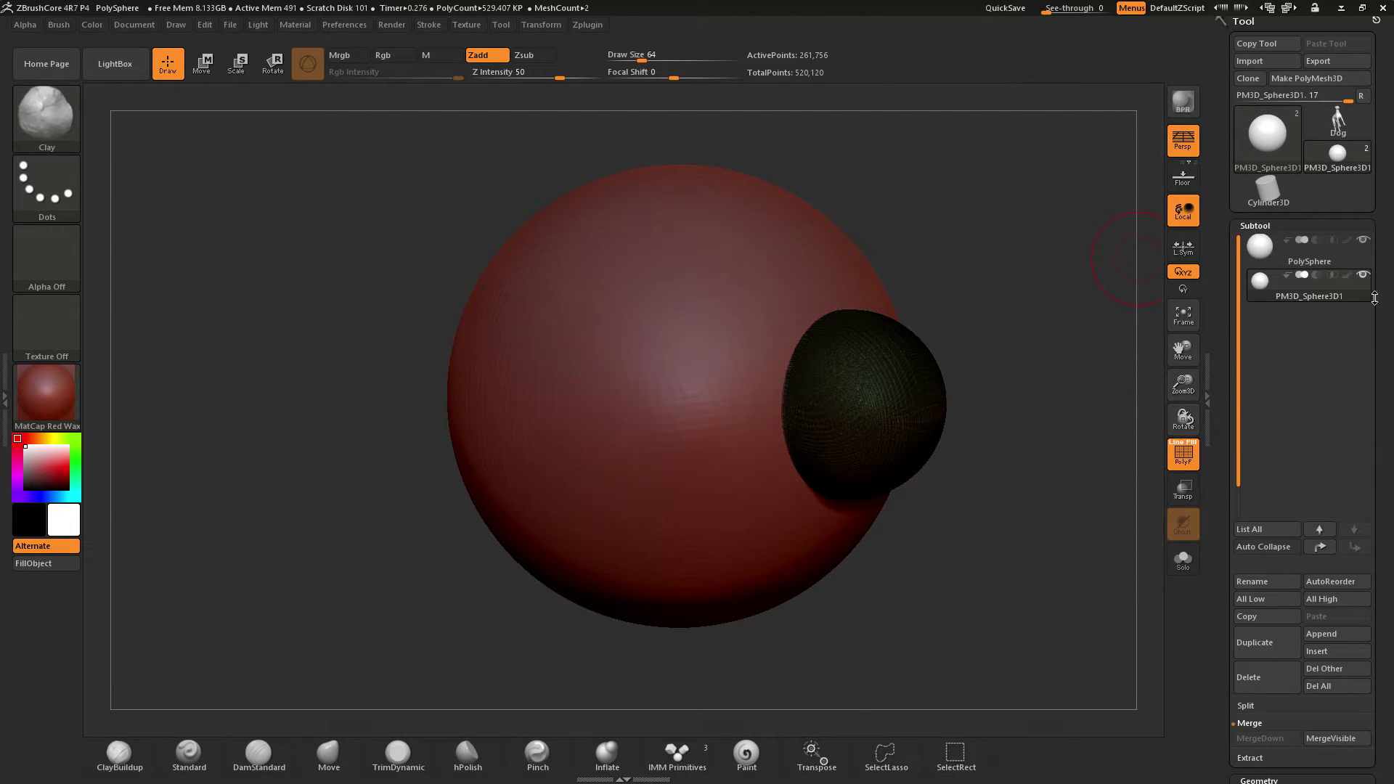
mouse_move(1322, 295)
left_click(1316, 275)
mouse_move(1300, 273)
Select the PolySphere subtool and merge it down with PM3D_Sphere3D1, accepting that the operation cannot be undone
left_click_drag(1224, 651, 1222, 538)
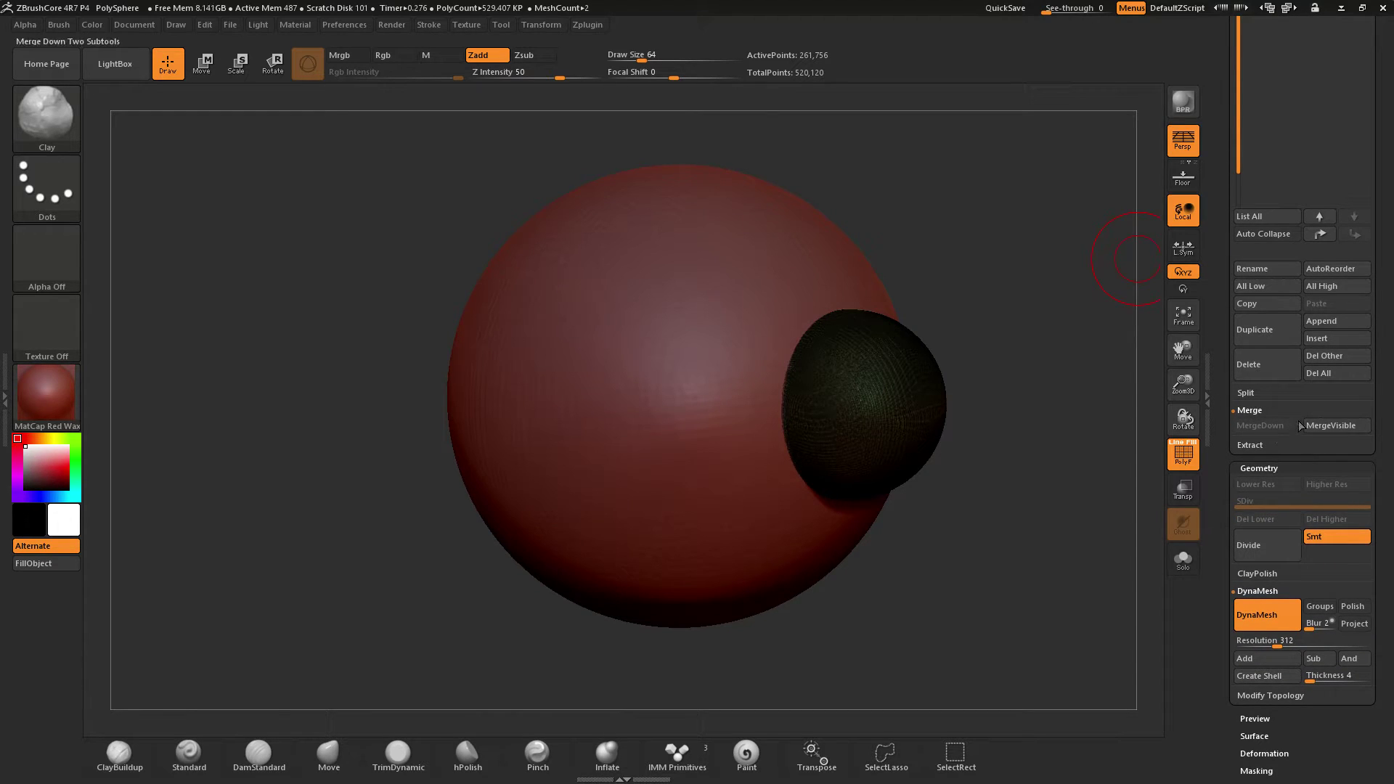
left_click(1259, 410)
left_click(1258, 410)
left_click_drag(1219, 343, 1241, 459)
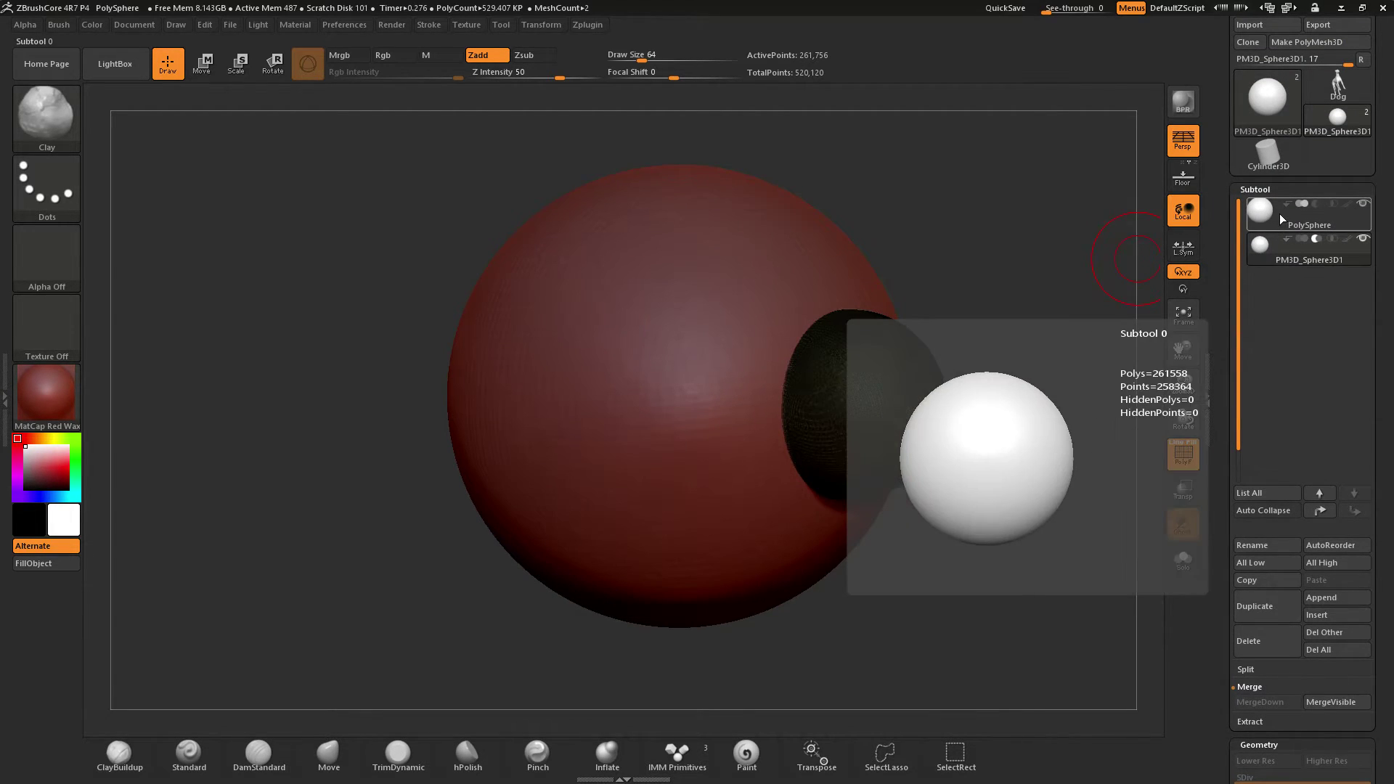
left_click(1278, 212)
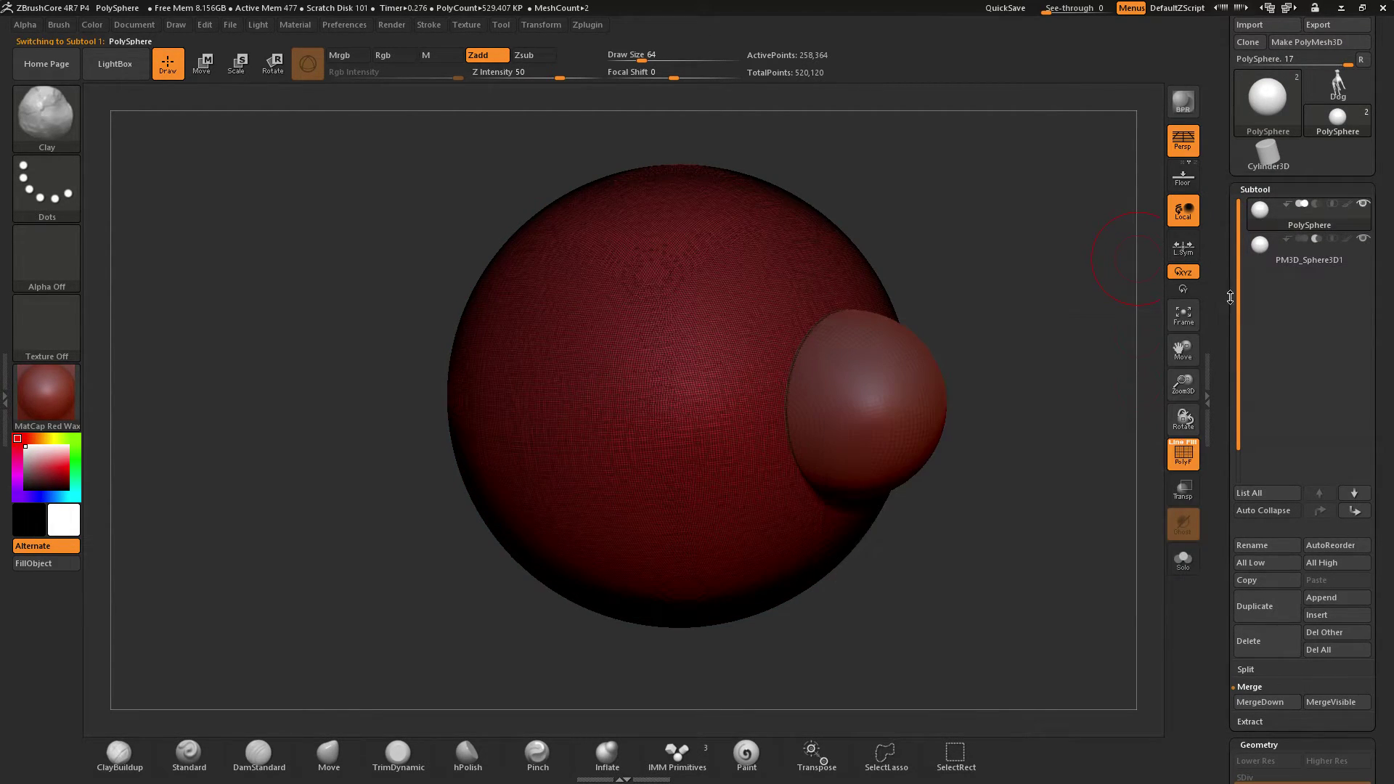
left_click_drag(1226, 360, 1217, 411)
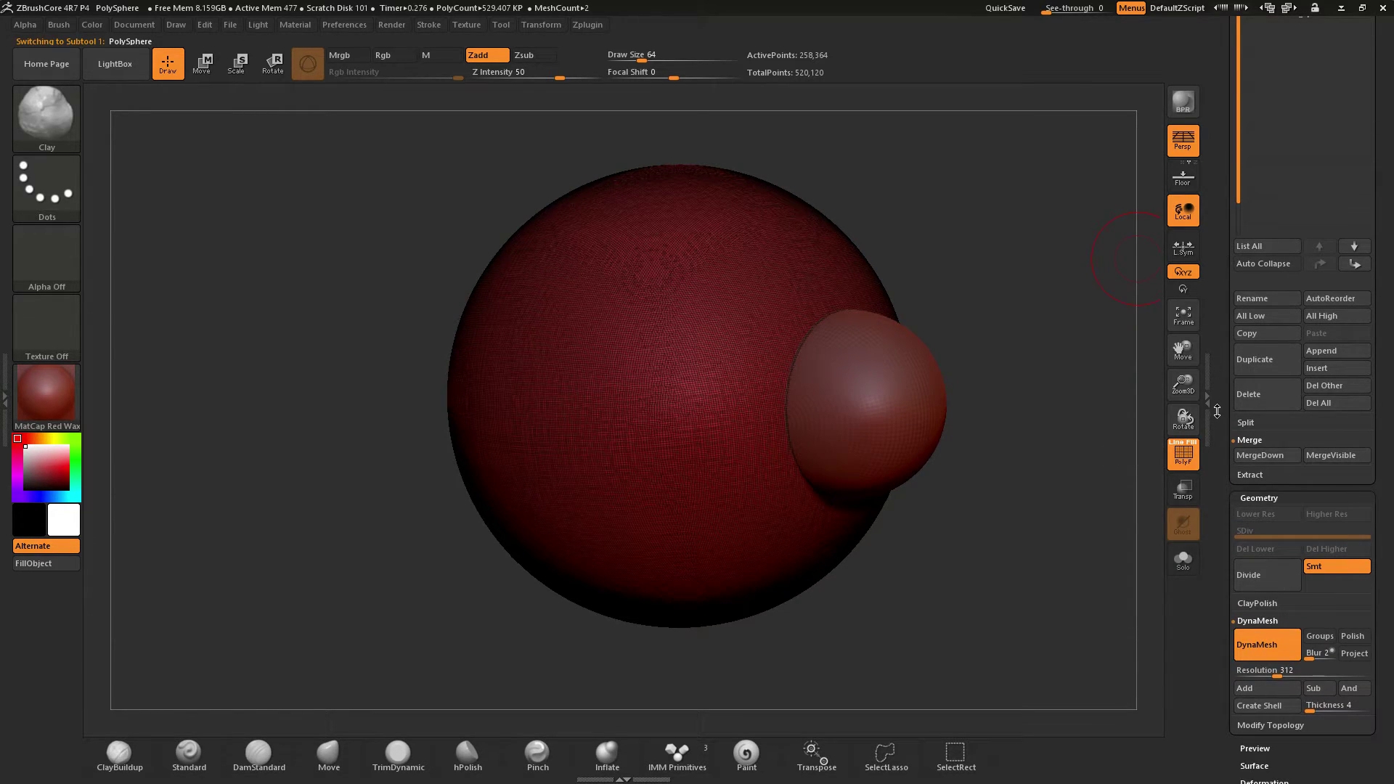
left_click(1263, 455)
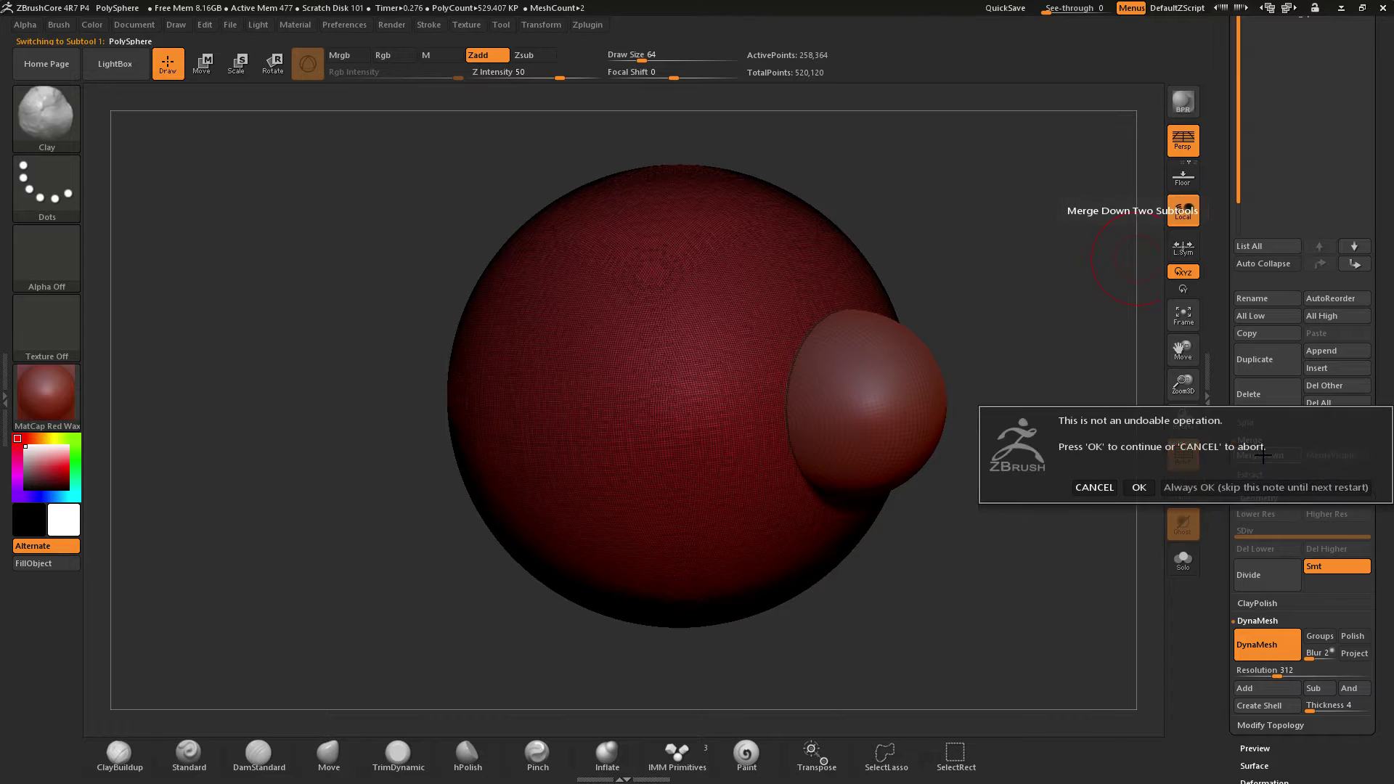
left_click(1140, 487)
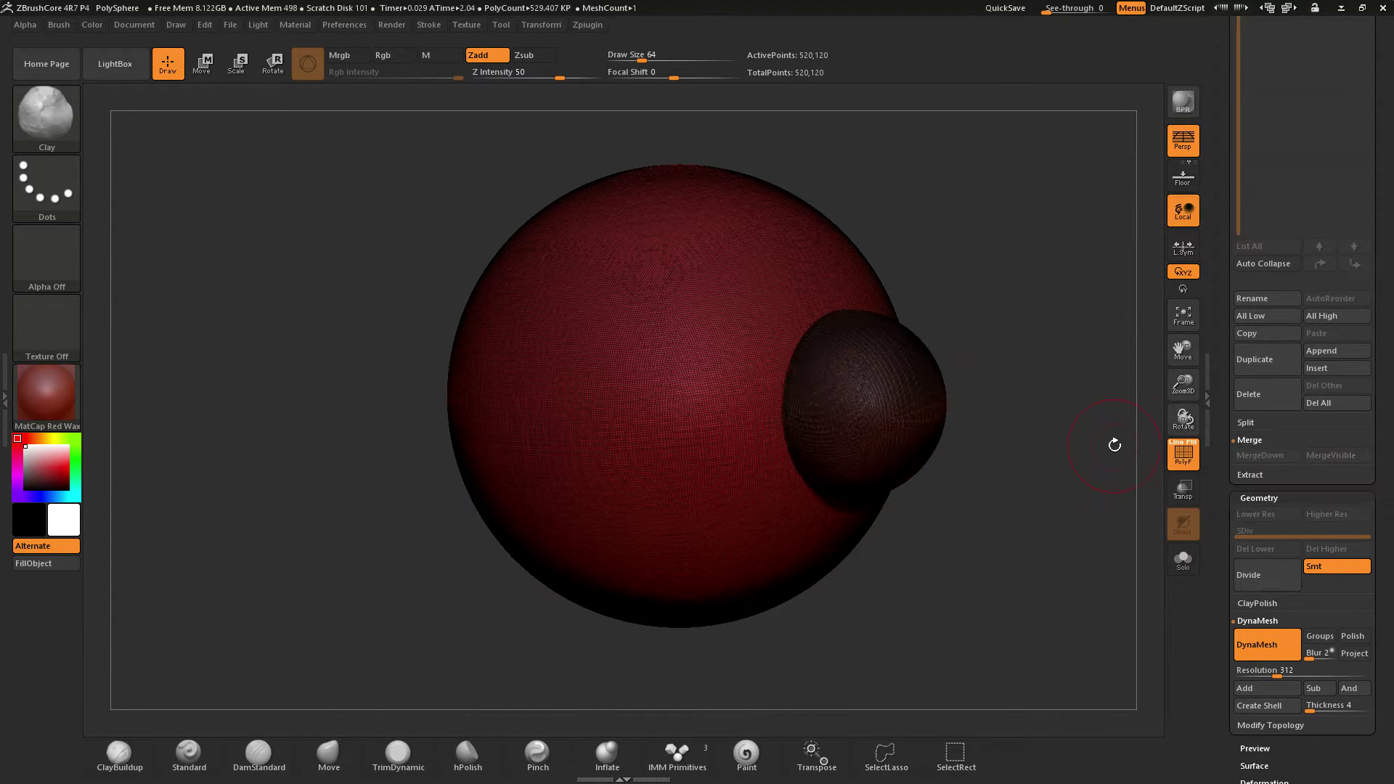
Remesh the merged DynaMesh so the small sphere is subtracted from the PolySphere's side
left_click_drag(1040, 290, 1007, 299)
left_click_drag(1183, 386, 1188, 410)
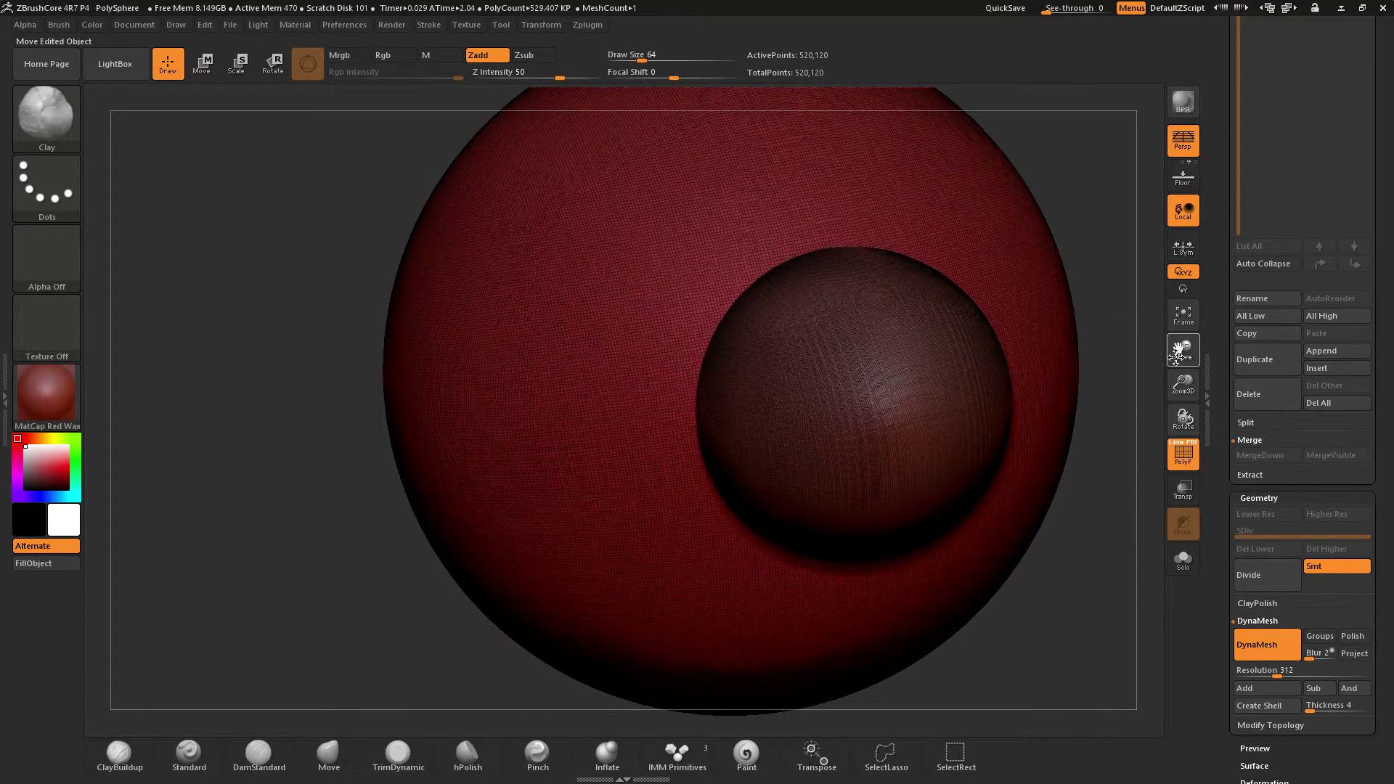
left_click_drag(1183, 351, 1074, 361)
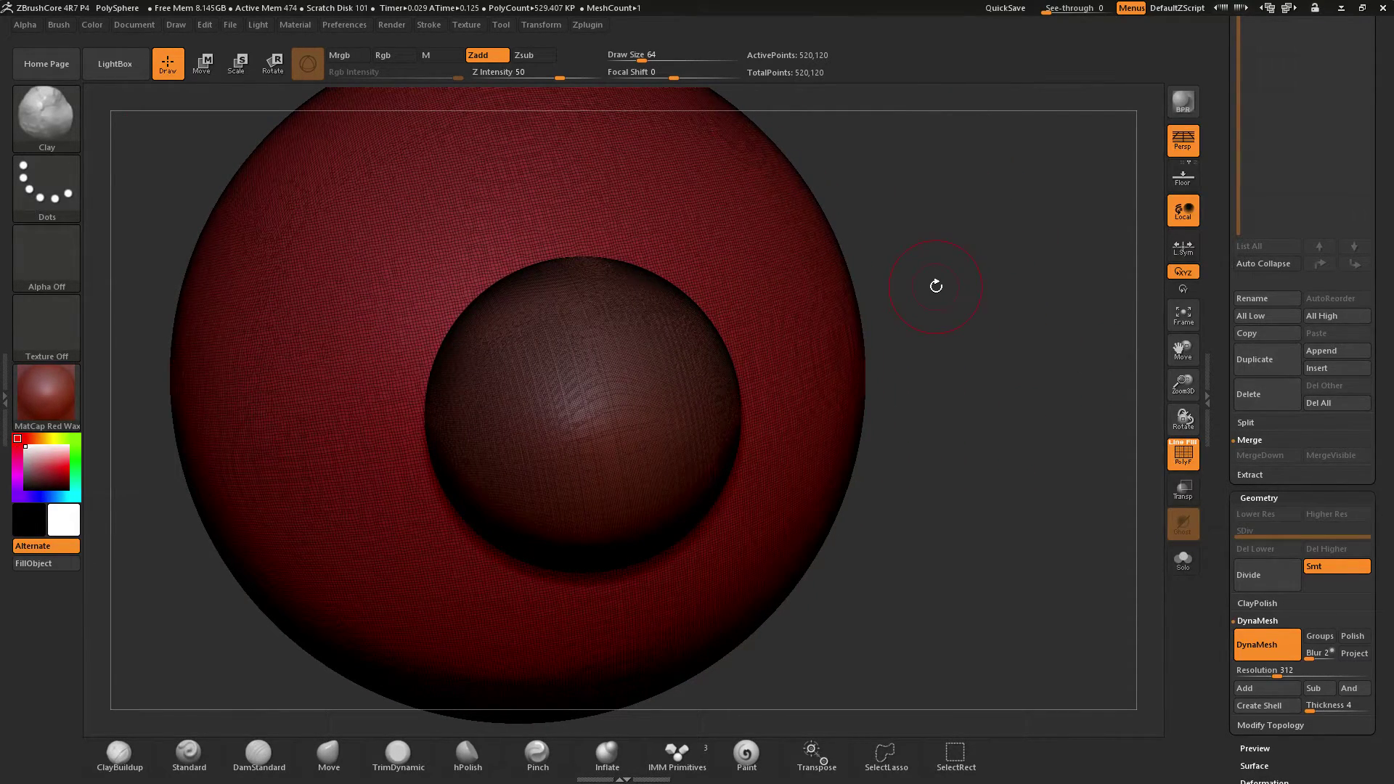
key("ctrl")
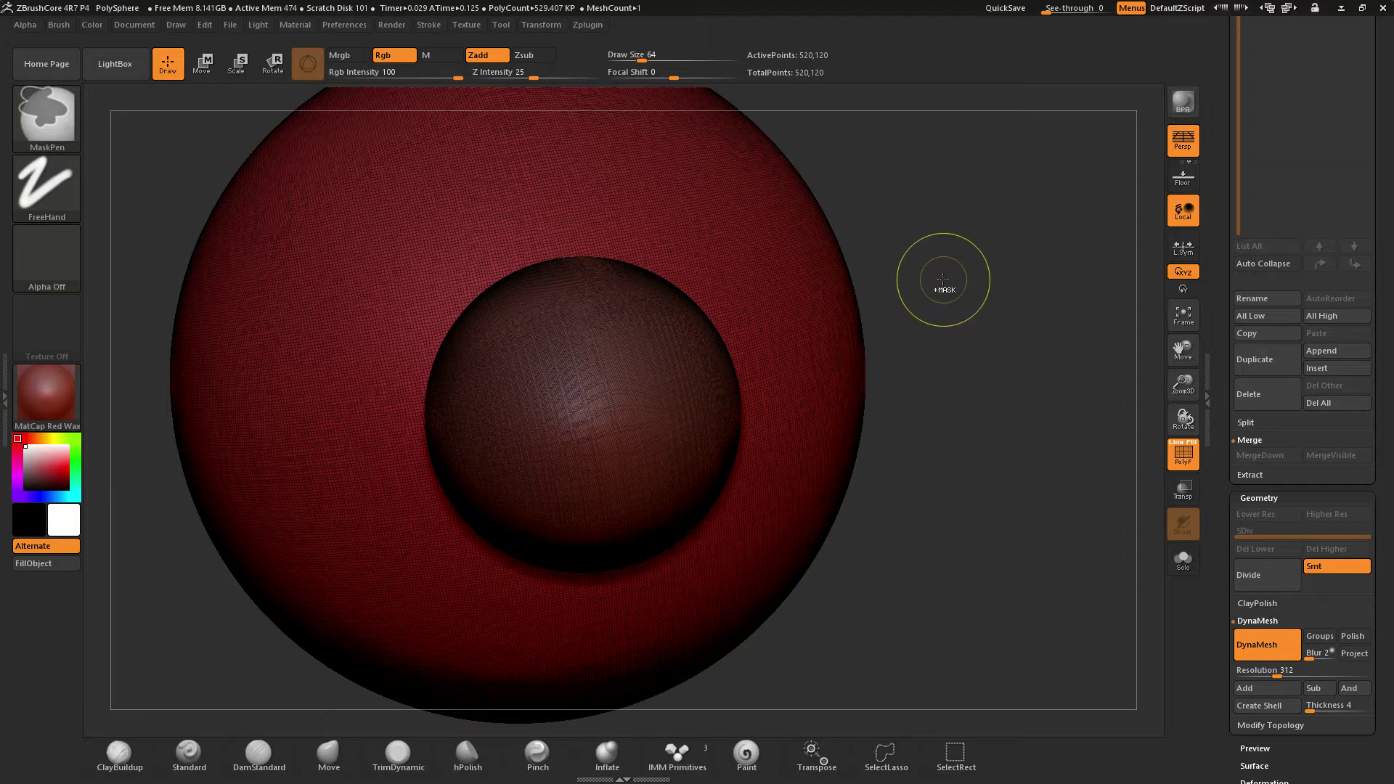
left_click_drag(932, 255, 1014, 393, "ctrl")
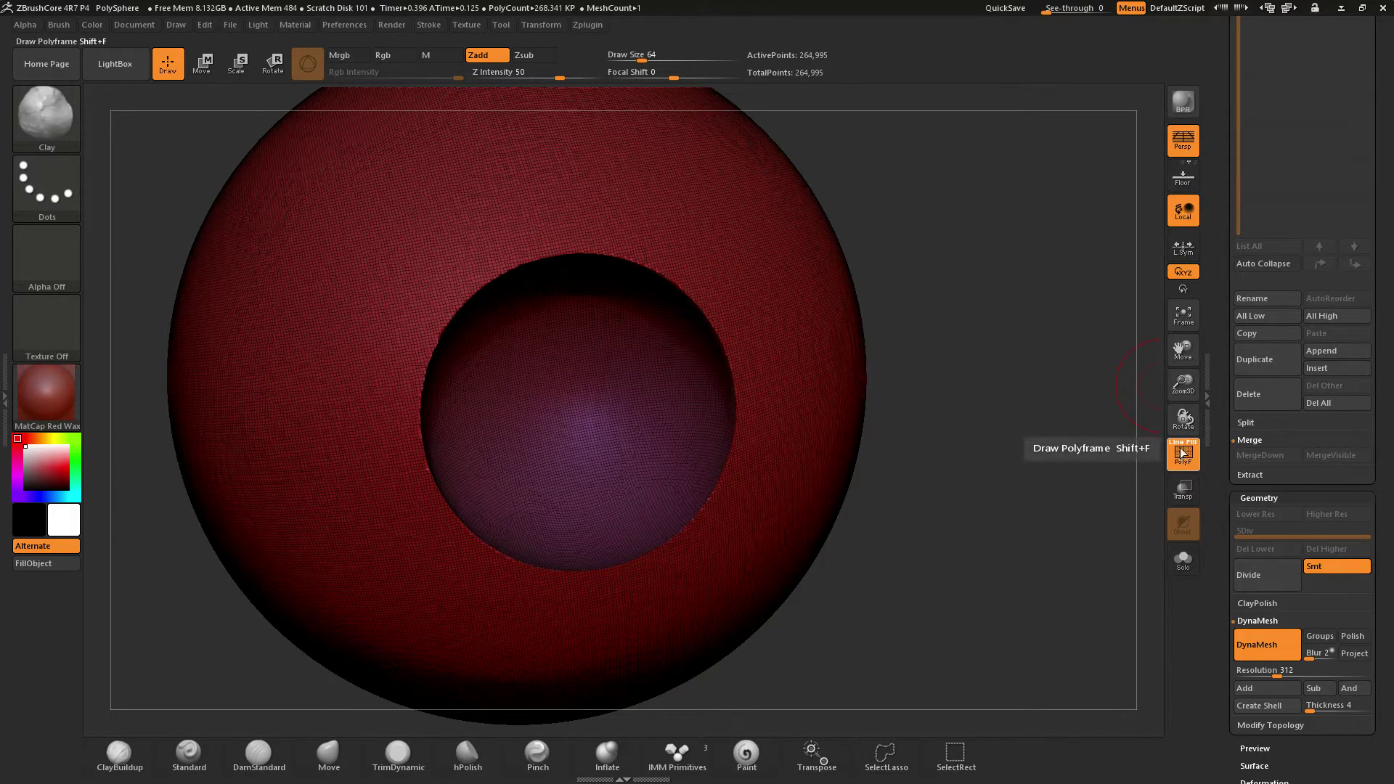
Hide the polyframe and examine the rim of the carved hollow from several angles
left_click_drag(1183, 381, 1192, 414)
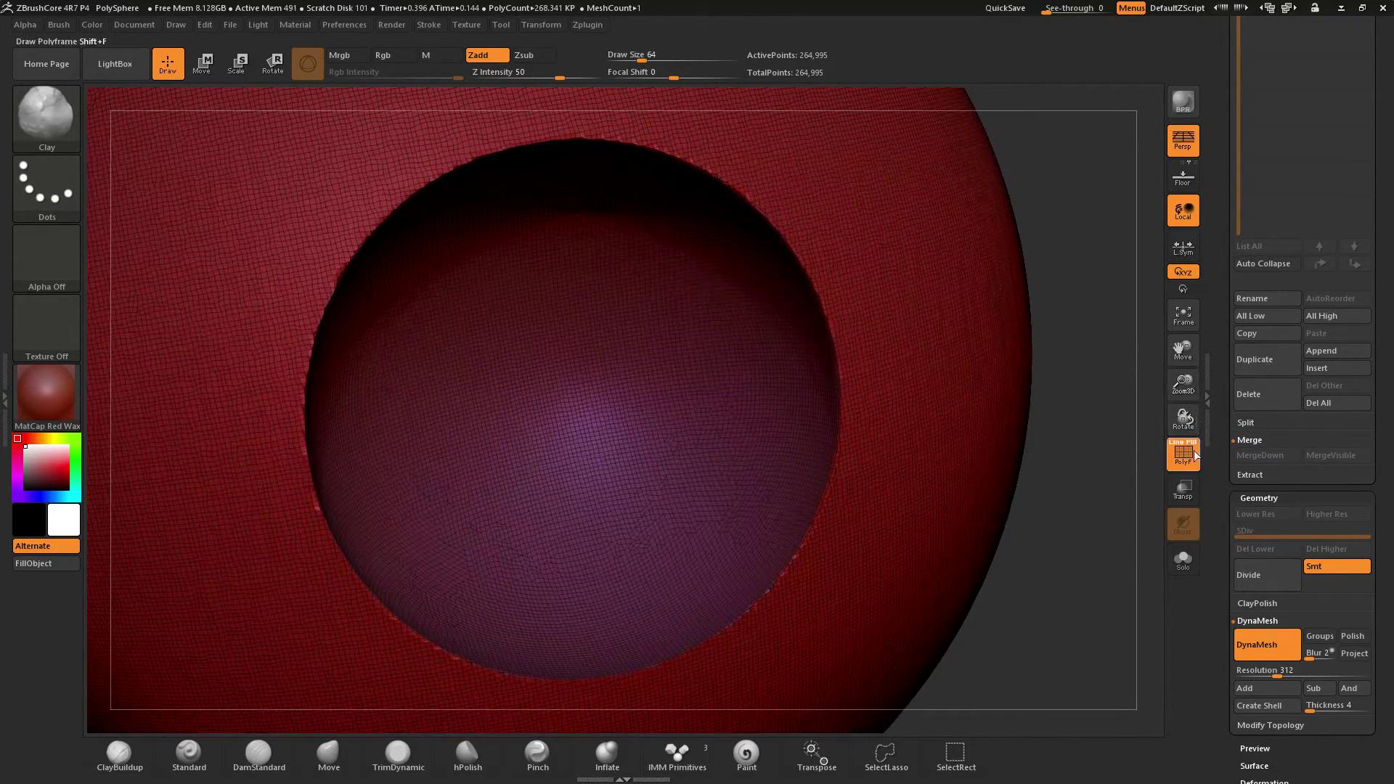
left_click(1190, 453)
mouse_move(1088, 312)
left_mouse_down()
mouse_move(1062, 317)
mouse_move(797, 601)
left_mouse_up()
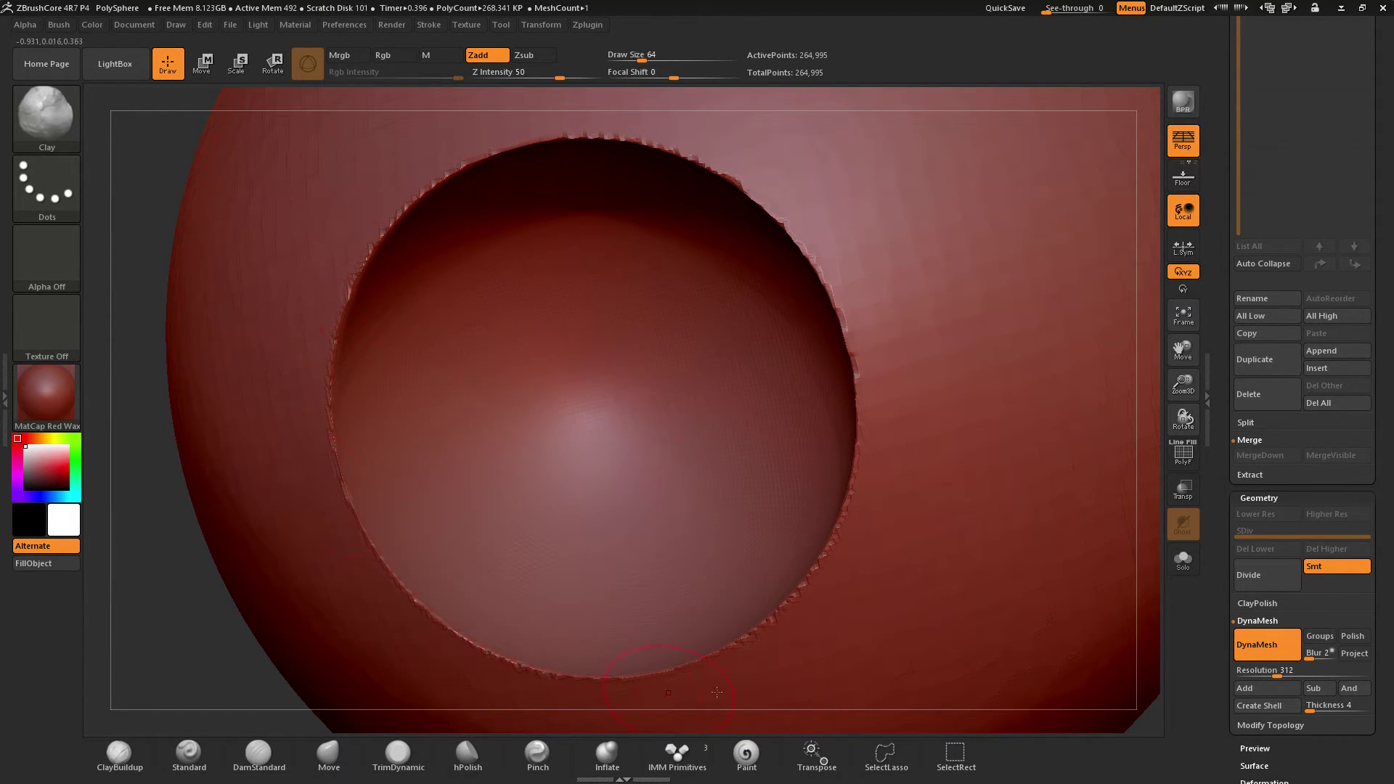
left_click_drag(1148, 464, 1157, 445)
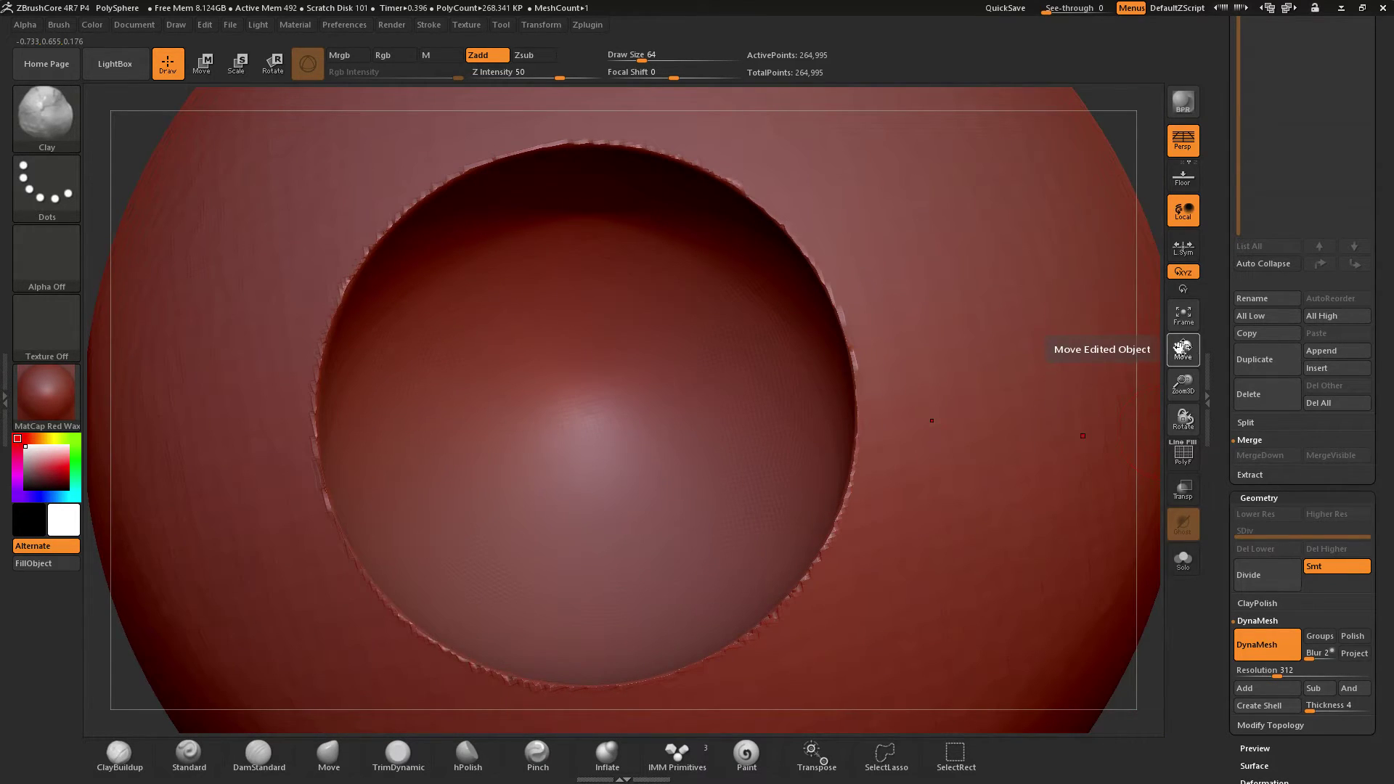
left_click_drag(1182, 348, 1141, 393)
left_click_drag(1134, 399, 1104, 429)
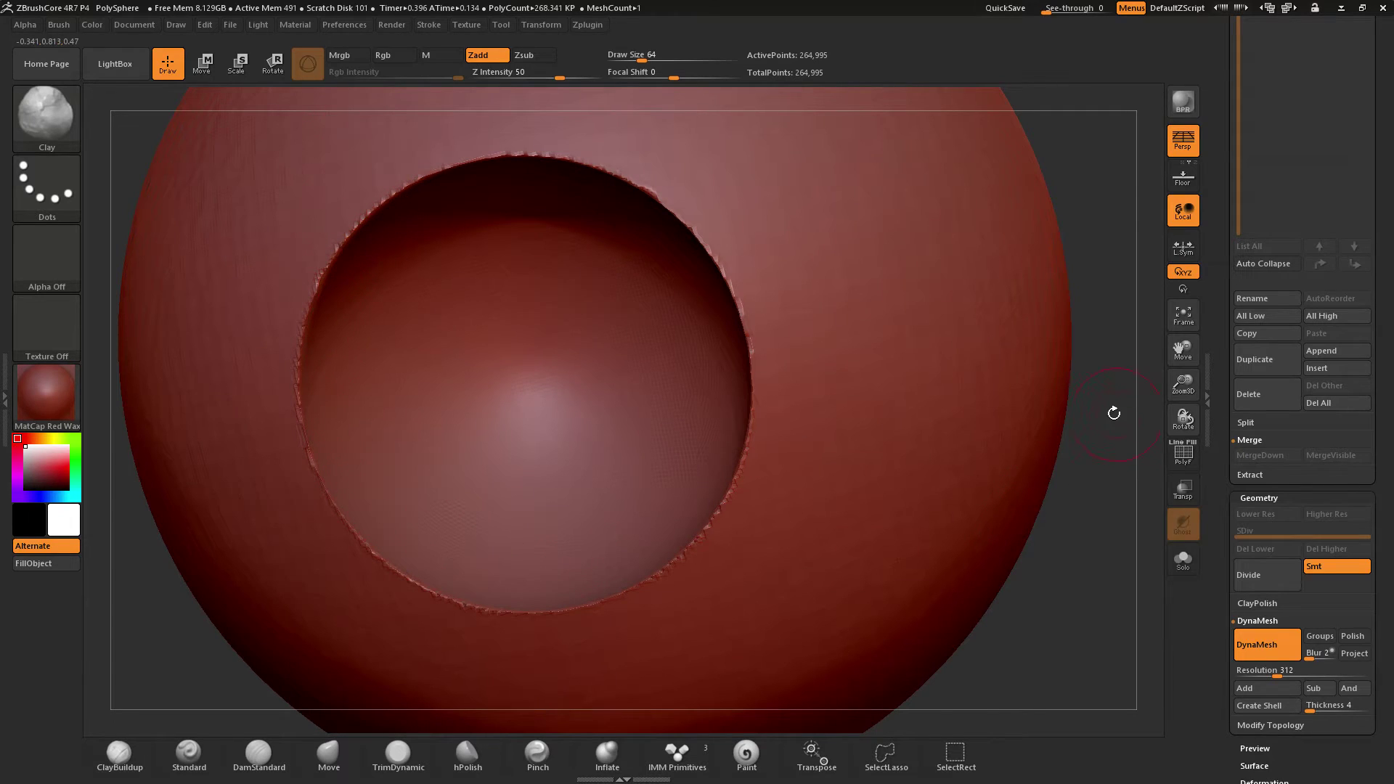
Apply ClayPolish to the hollowed PolySphere with the Max value of 15
left_click_drag(1224, 511, 1235, 424)
left_click(1255, 428)
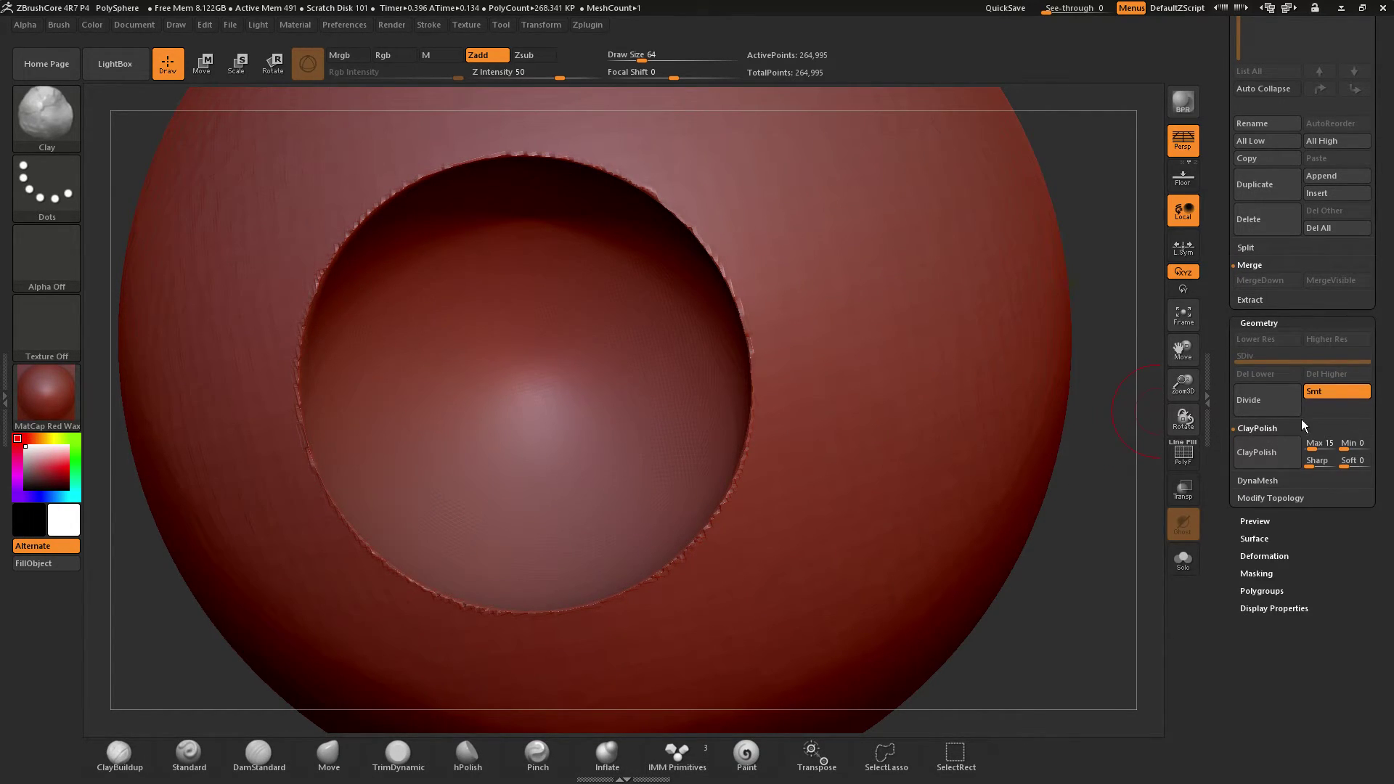
left_click(1271, 453)
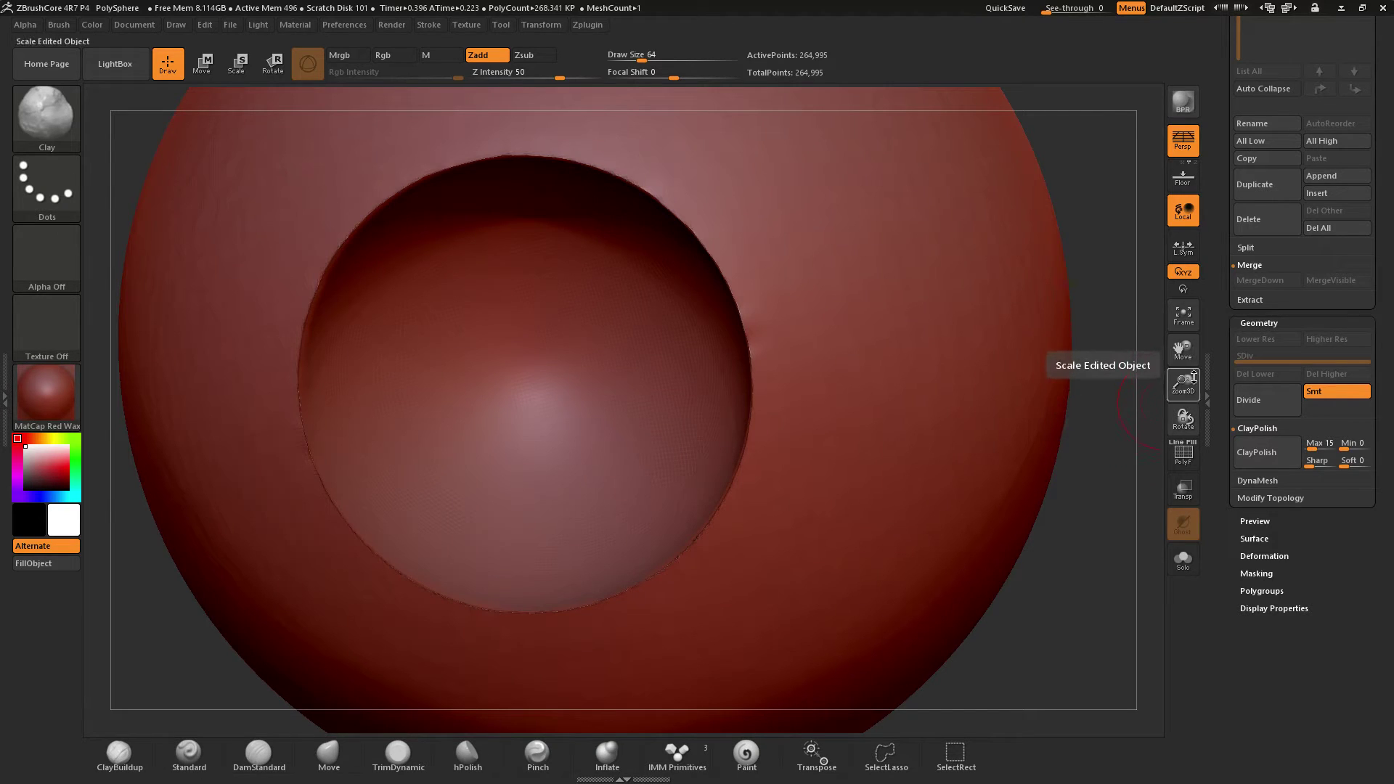
Examine the polished rim of the hollow from the side, with and without the polyframe
left_click_drag(1182, 350, 1214, 362)
left_click_drag(1182, 419, 1170, 423)
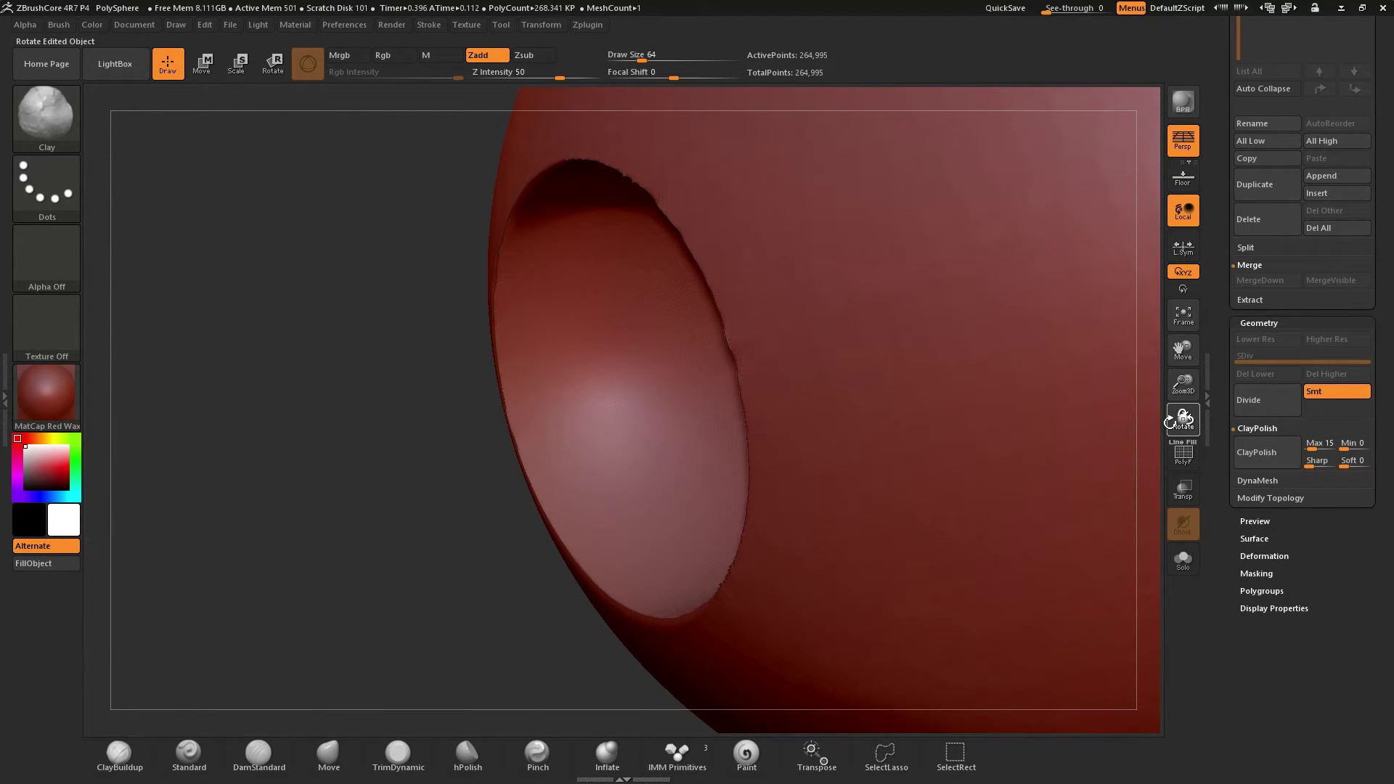
left_click_drag(1170, 421, 1165, 424)
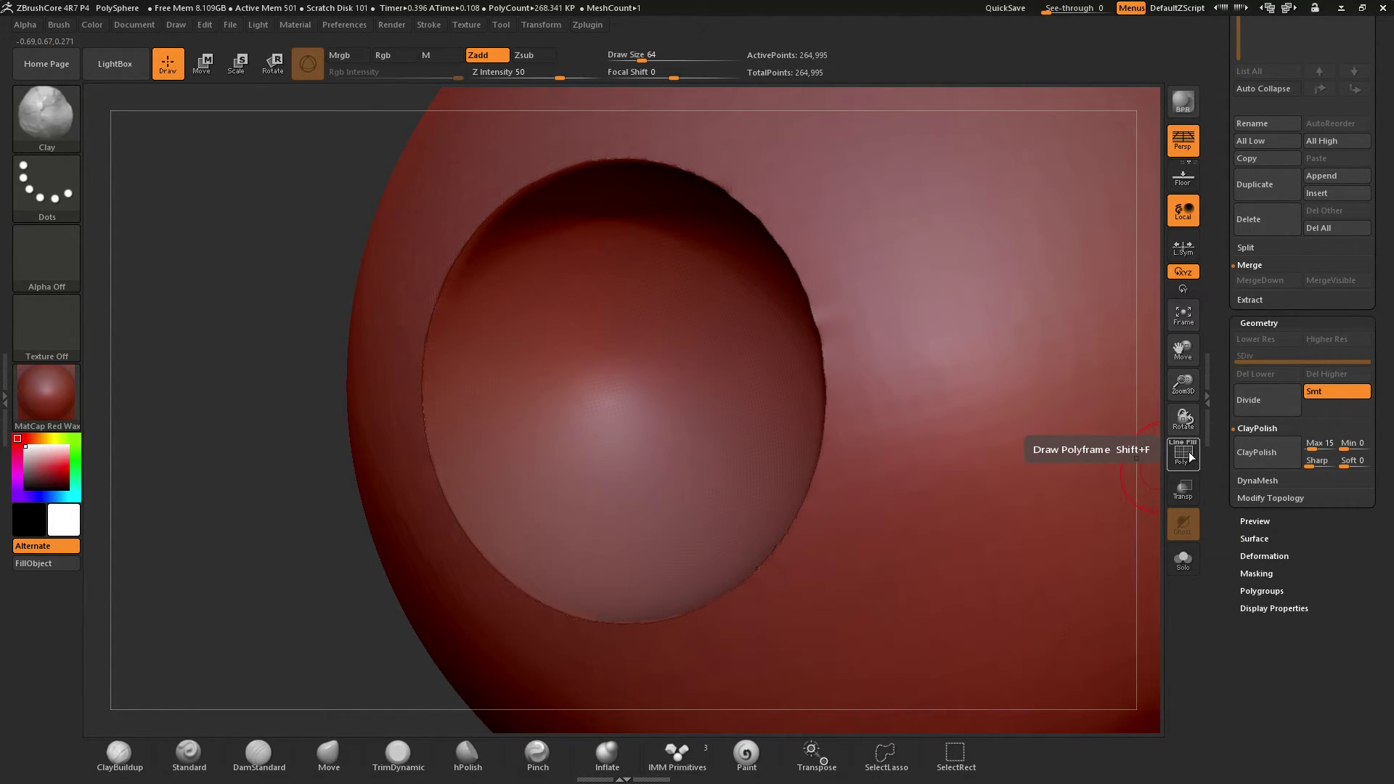
left_click(1188, 452)
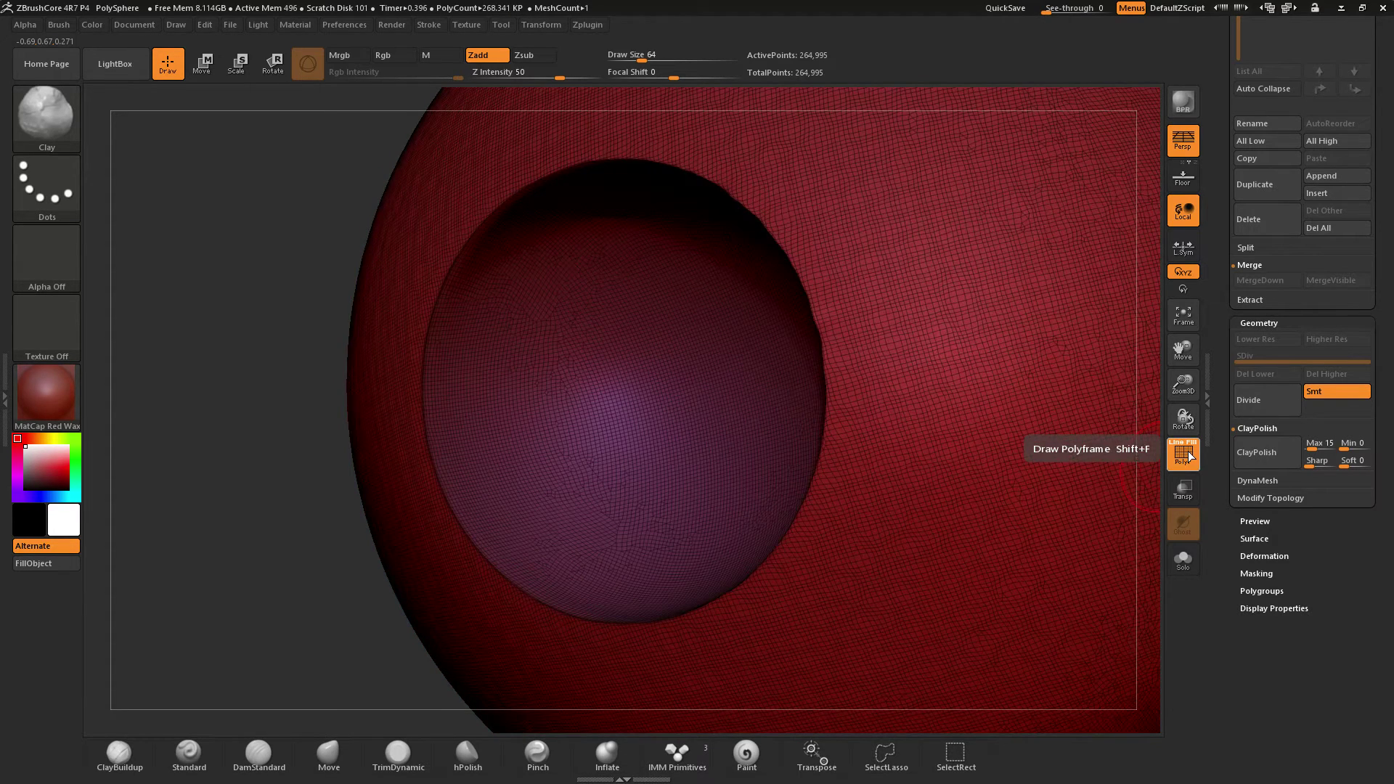
left_click(1188, 452)
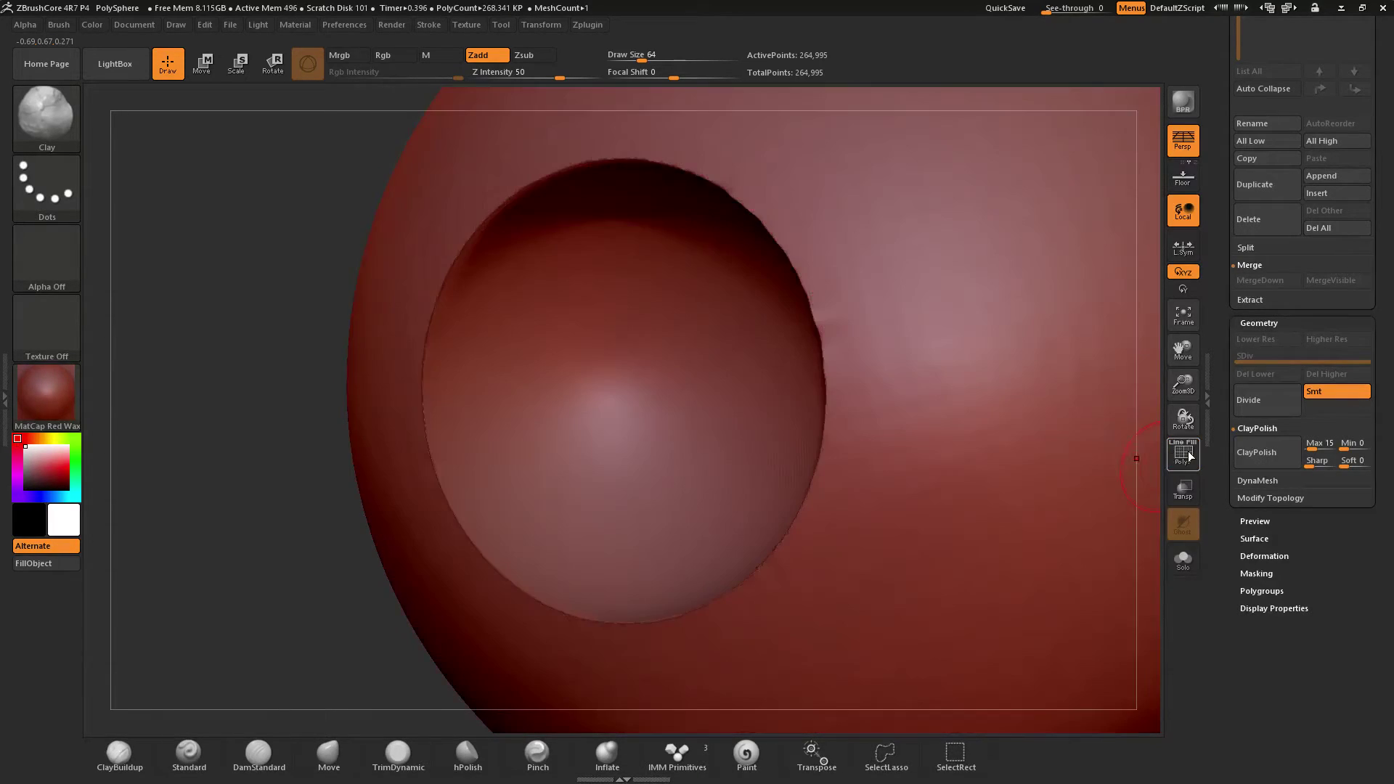
Try the dj_comiclizard material on the hollowed sphere, examine the surface, and return to MatCap Red Wax
left_click(71, 406)
mouse_move(551, 581)
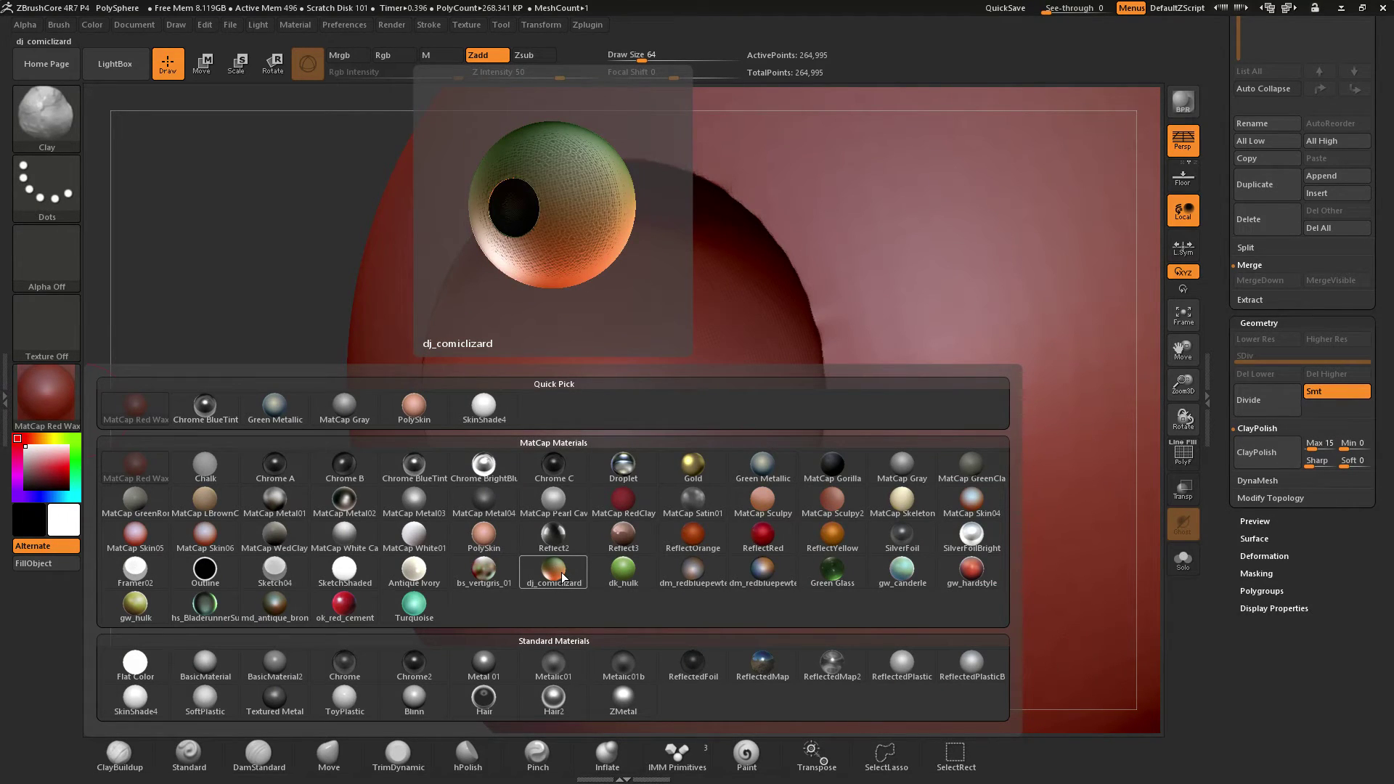
left_click(553, 574)
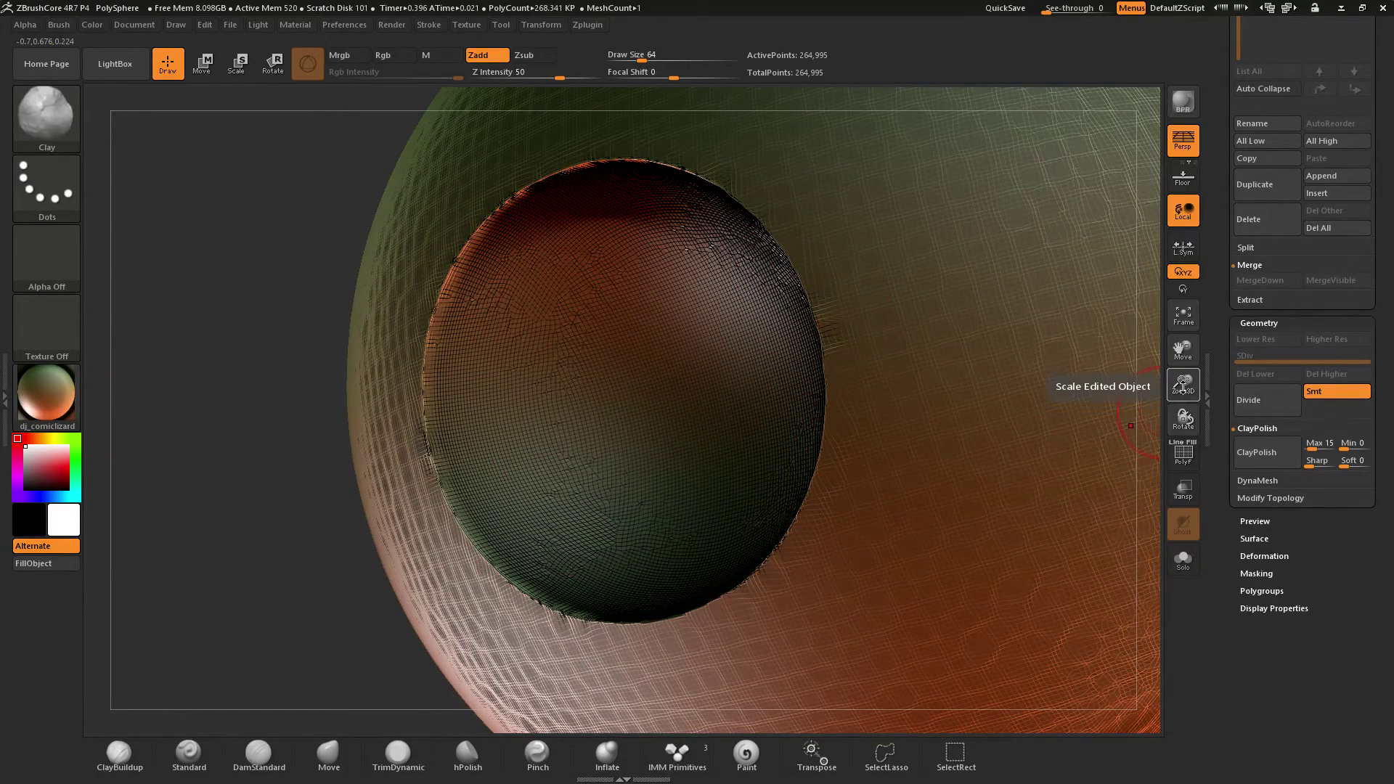
left_click_drag(1183, 387, 1197, 413)
left_click(45, 385)
left_click(134, 399)
With the polyframe shown, switch to the Move brush and set its Draw Size to 16
key("shift+f")
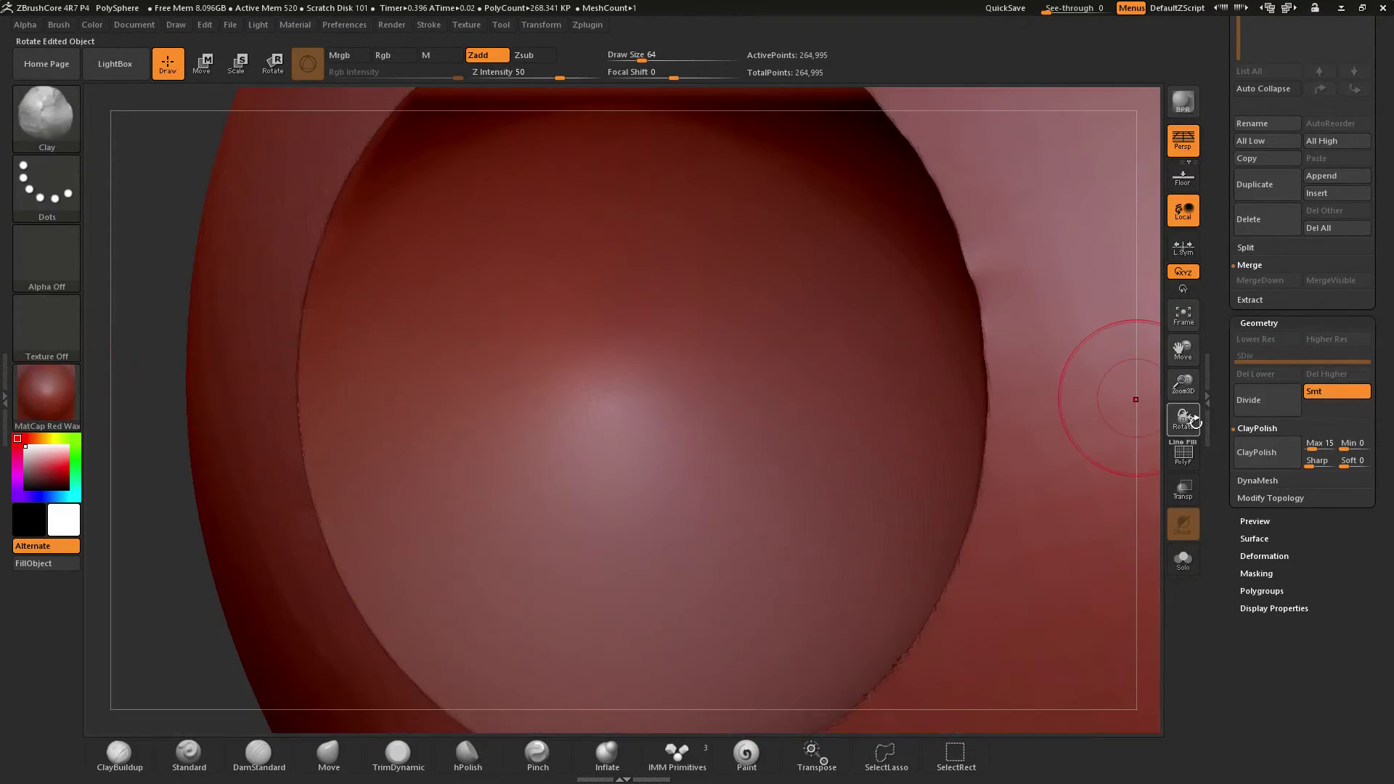
left_click(1188, 461)
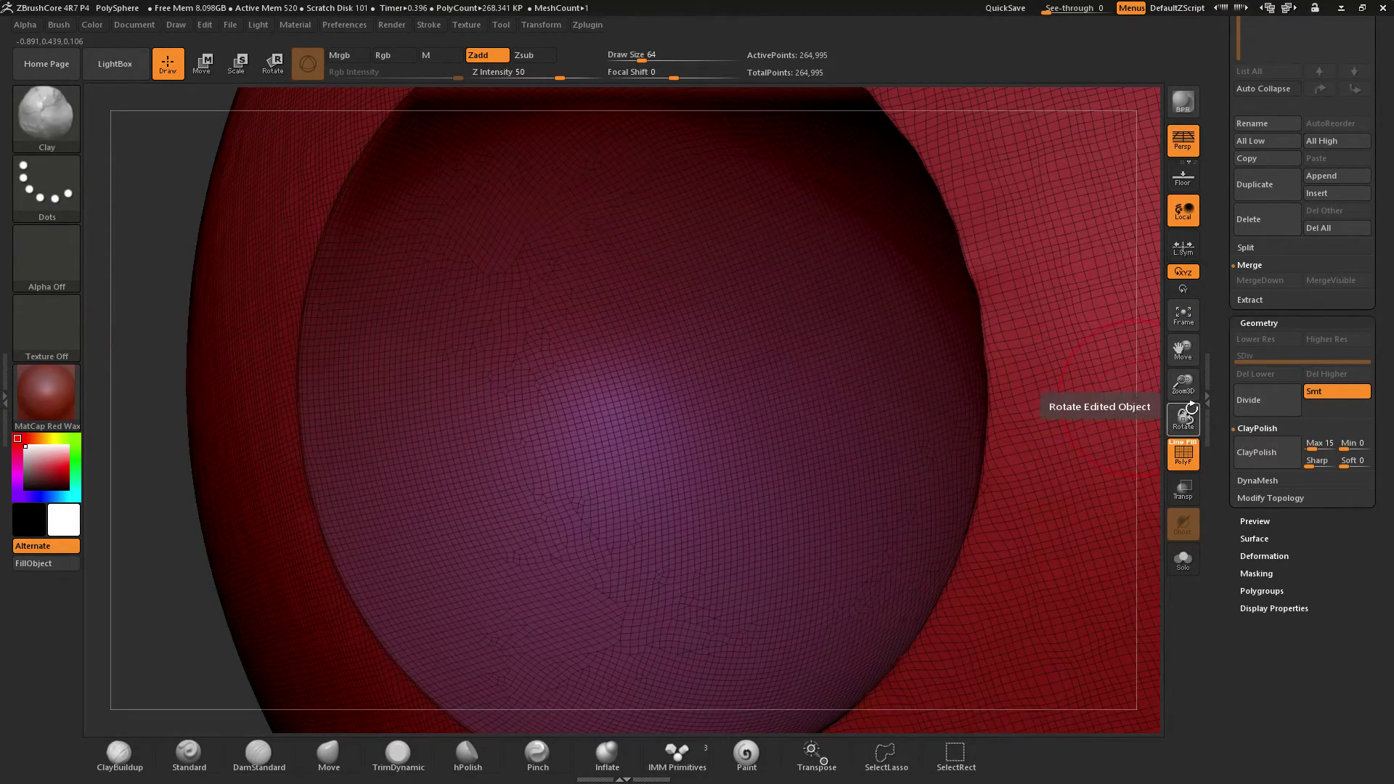
left_click_drag(1185, 368, 1152, 408)
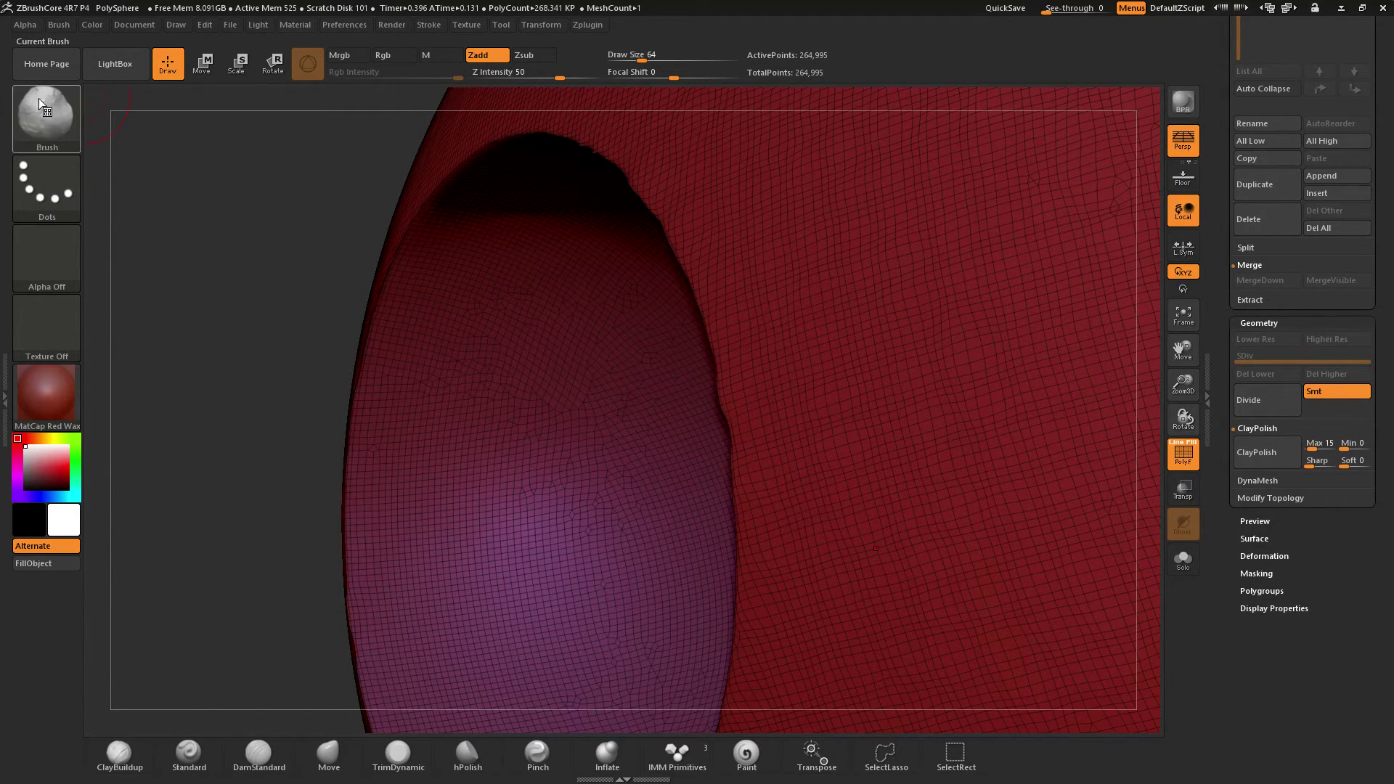
left_click(48, 115)
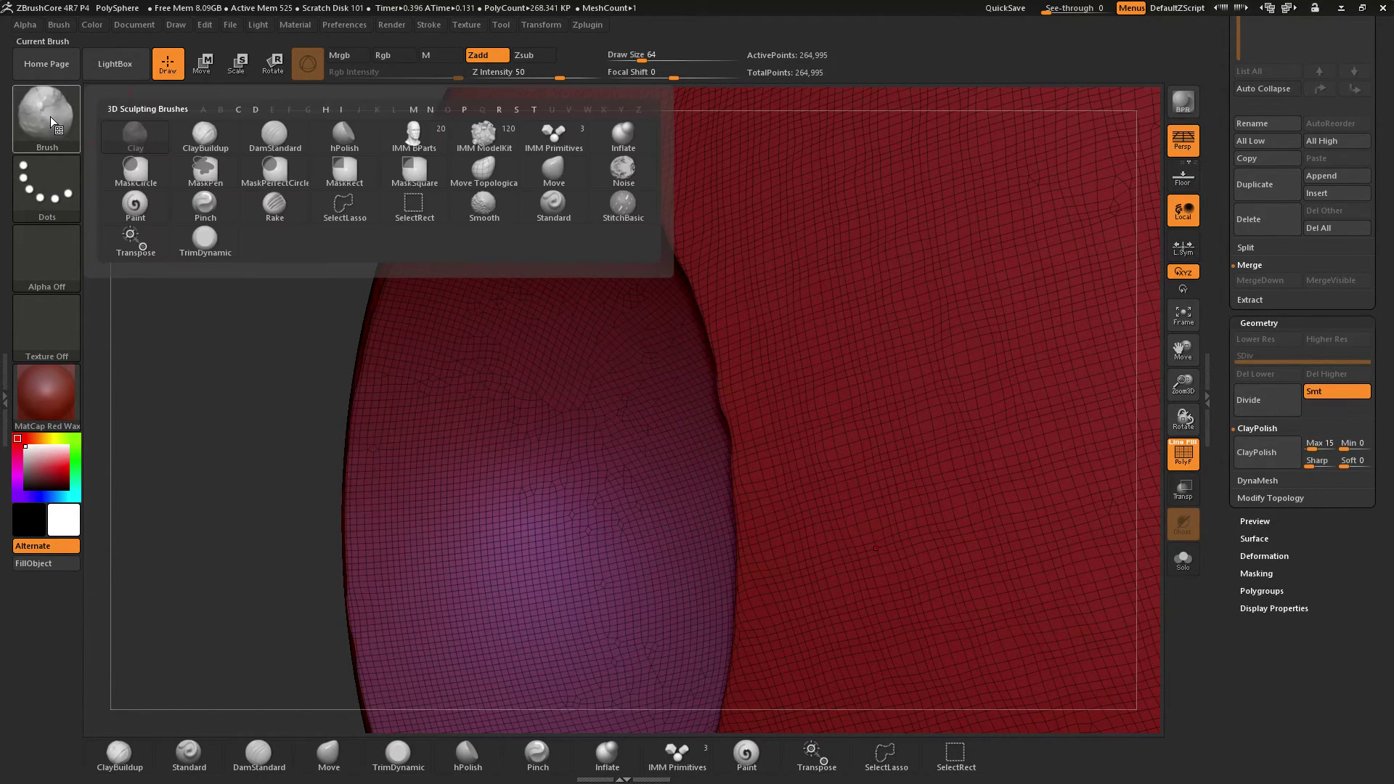
left_click(555, 172)
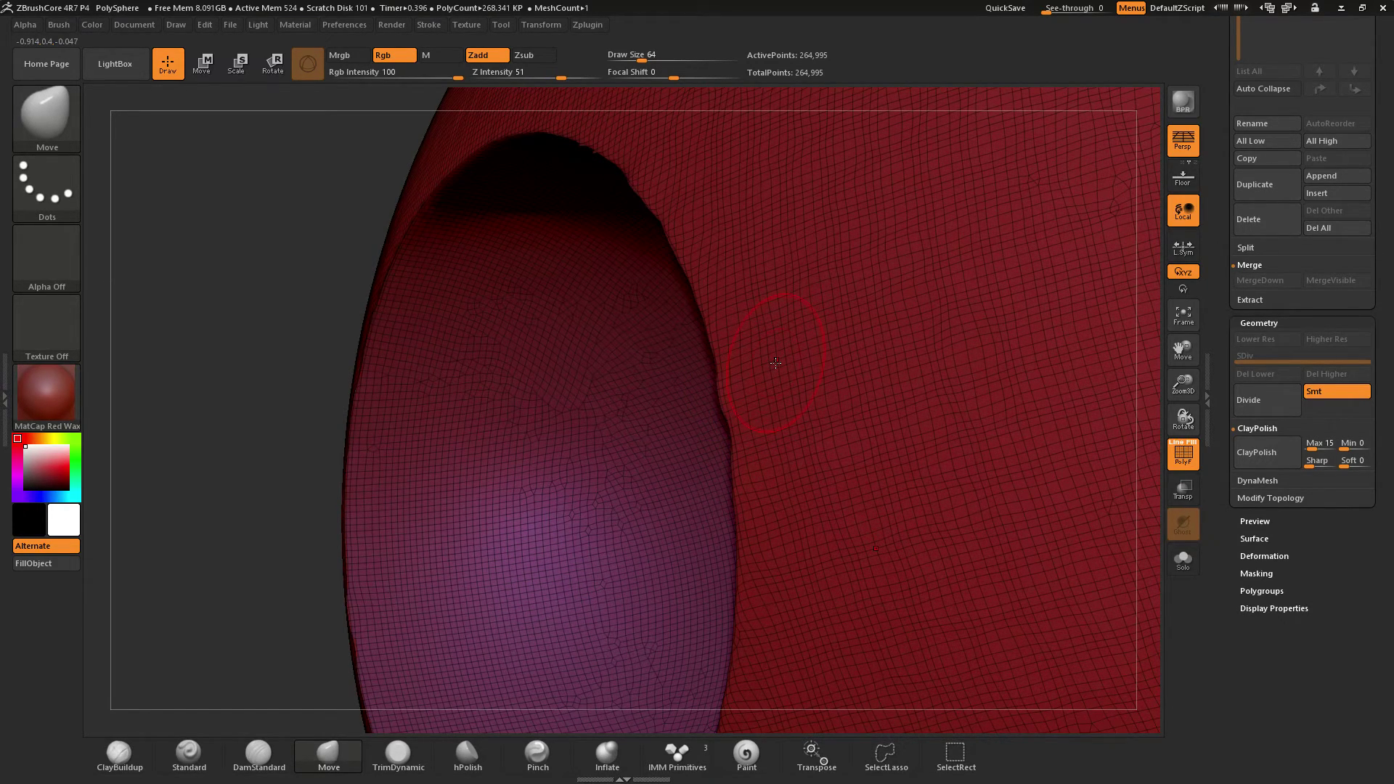
key("s")
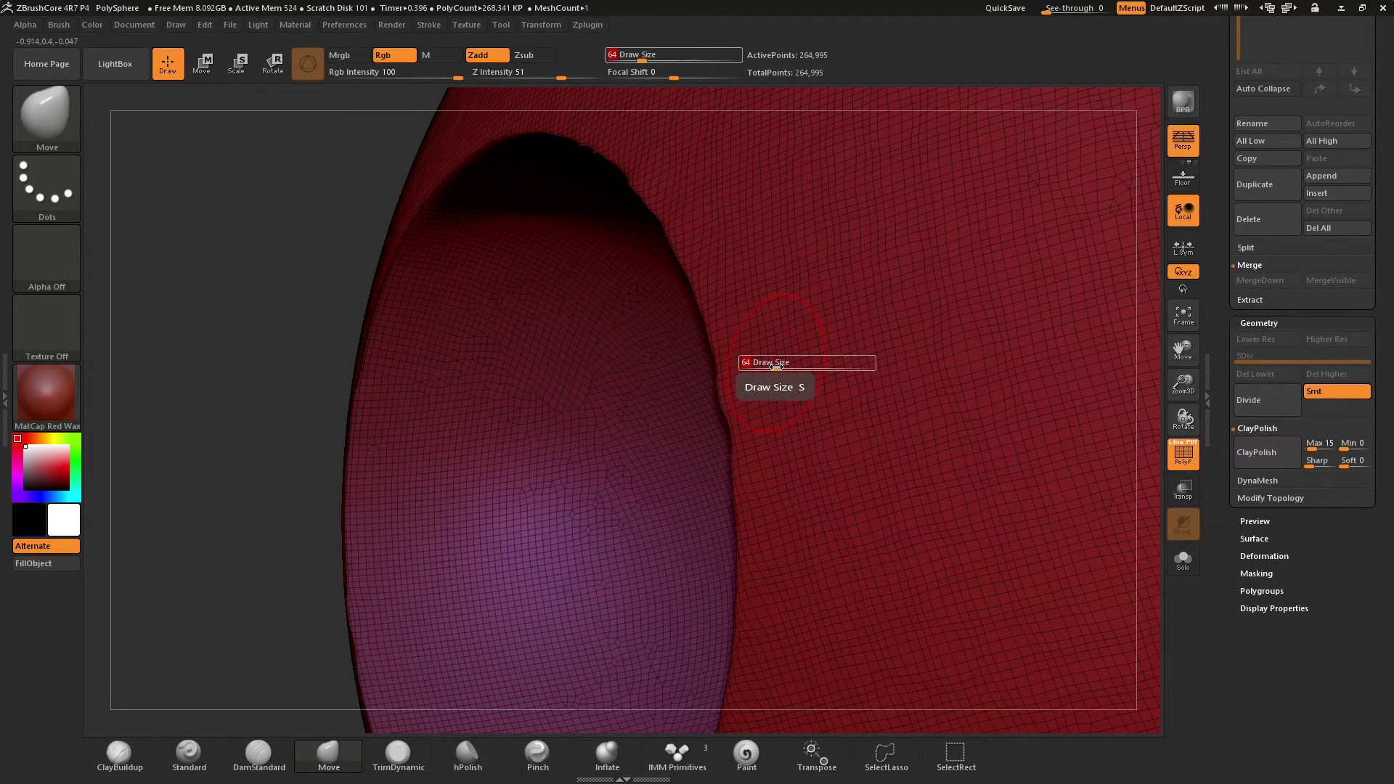
left_click_drag(776, 367, 773, 368)
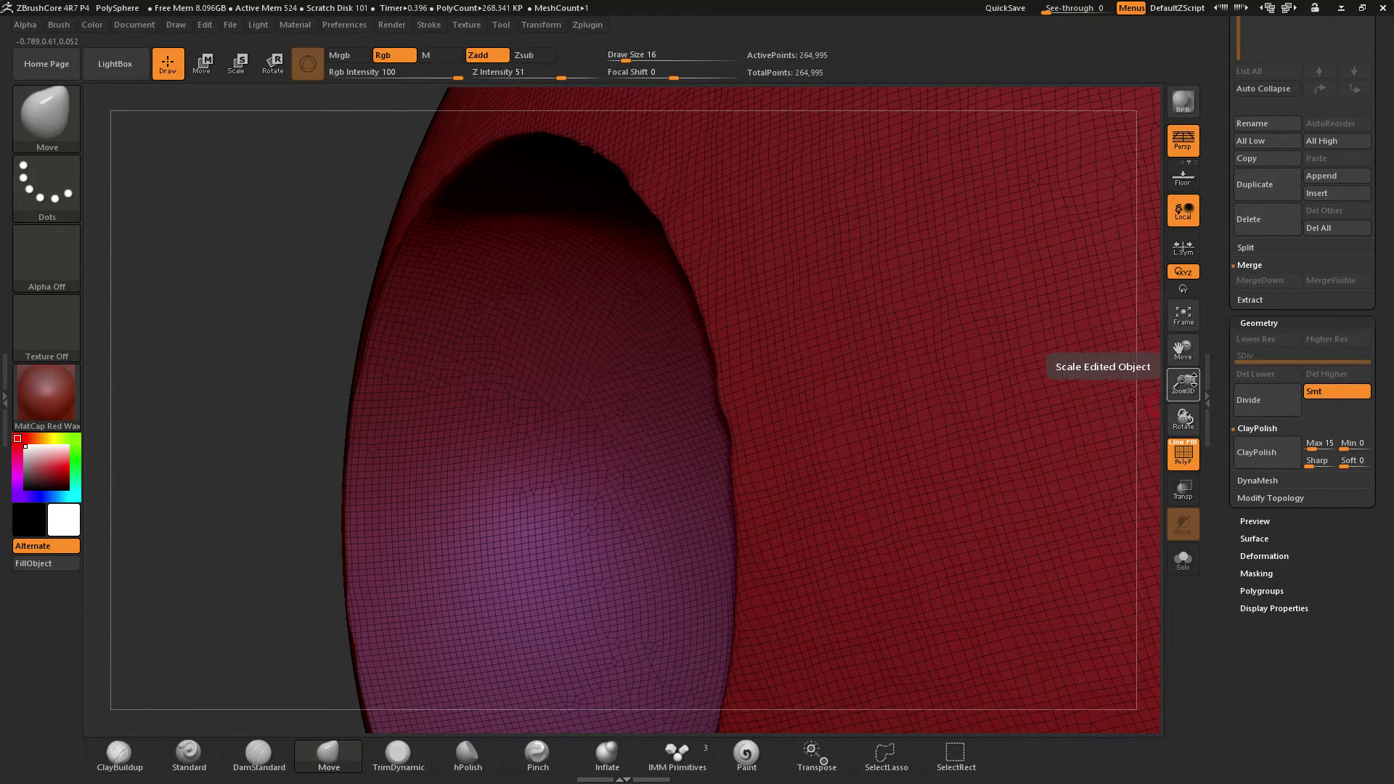
Nudge the hollow's wavy rim slightly outward with the Move brush at the inward bump on its outer-sphere side
left_click_drag(1183, 385, 1184, 398)
left_click_drag(1181, 348, 1069, 424)
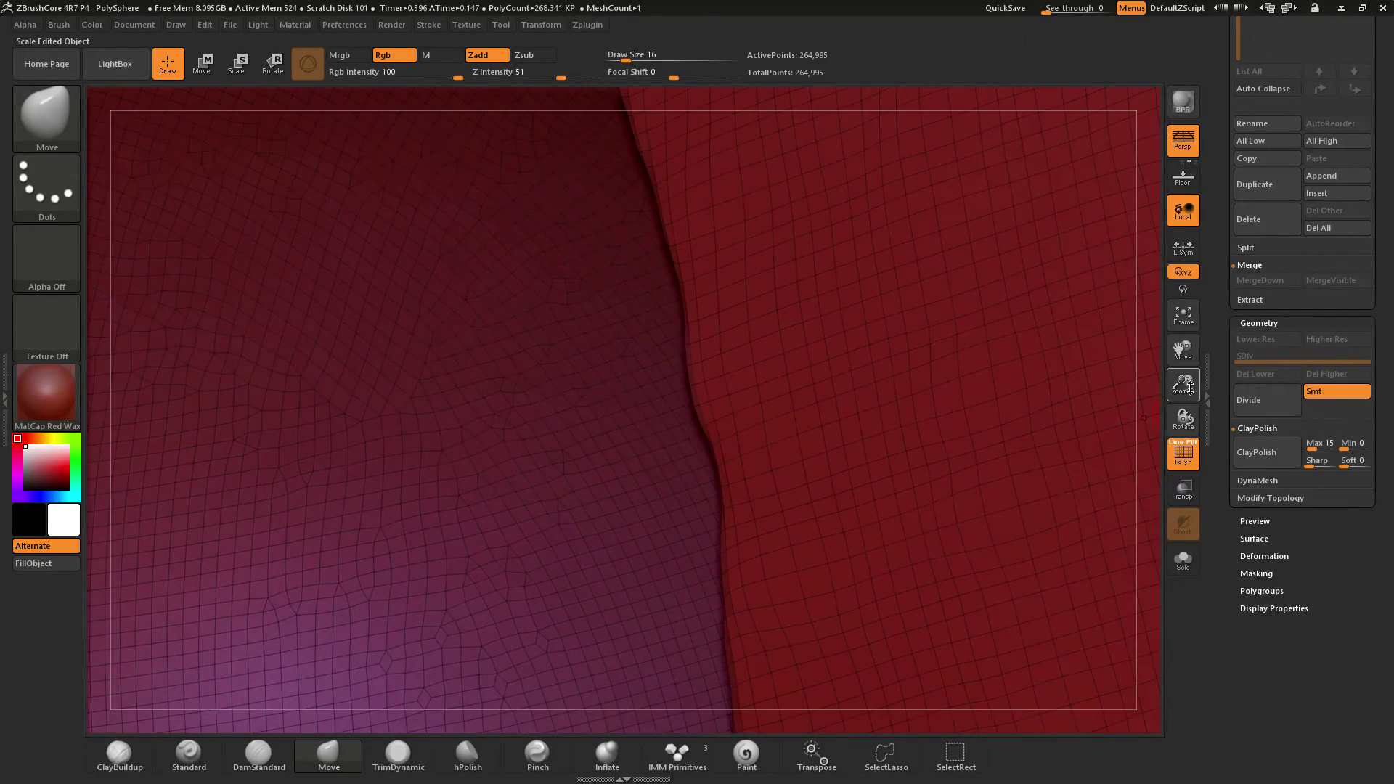
left_click_drag(1190, 386, 1195, 411)
mouse_move(1182, 349)
left_mouse_down()
mouse_move(1145, 396)
mouse_move(1127, 394)
left_mouse_up()
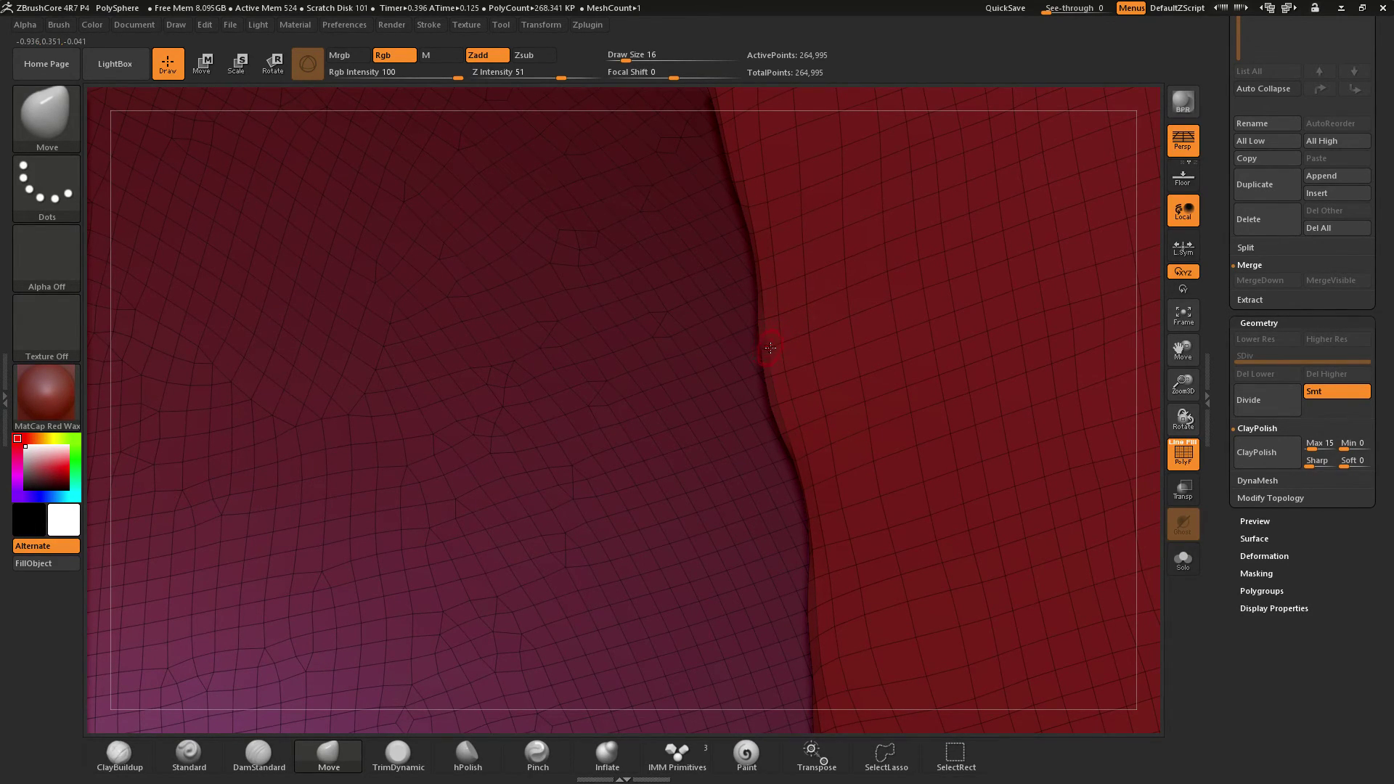
mouse_move(1183, 385)
left_mouse_down()
mouse_move(1181, 351)
mouse_move(1160, 389)
left_mouse_up()
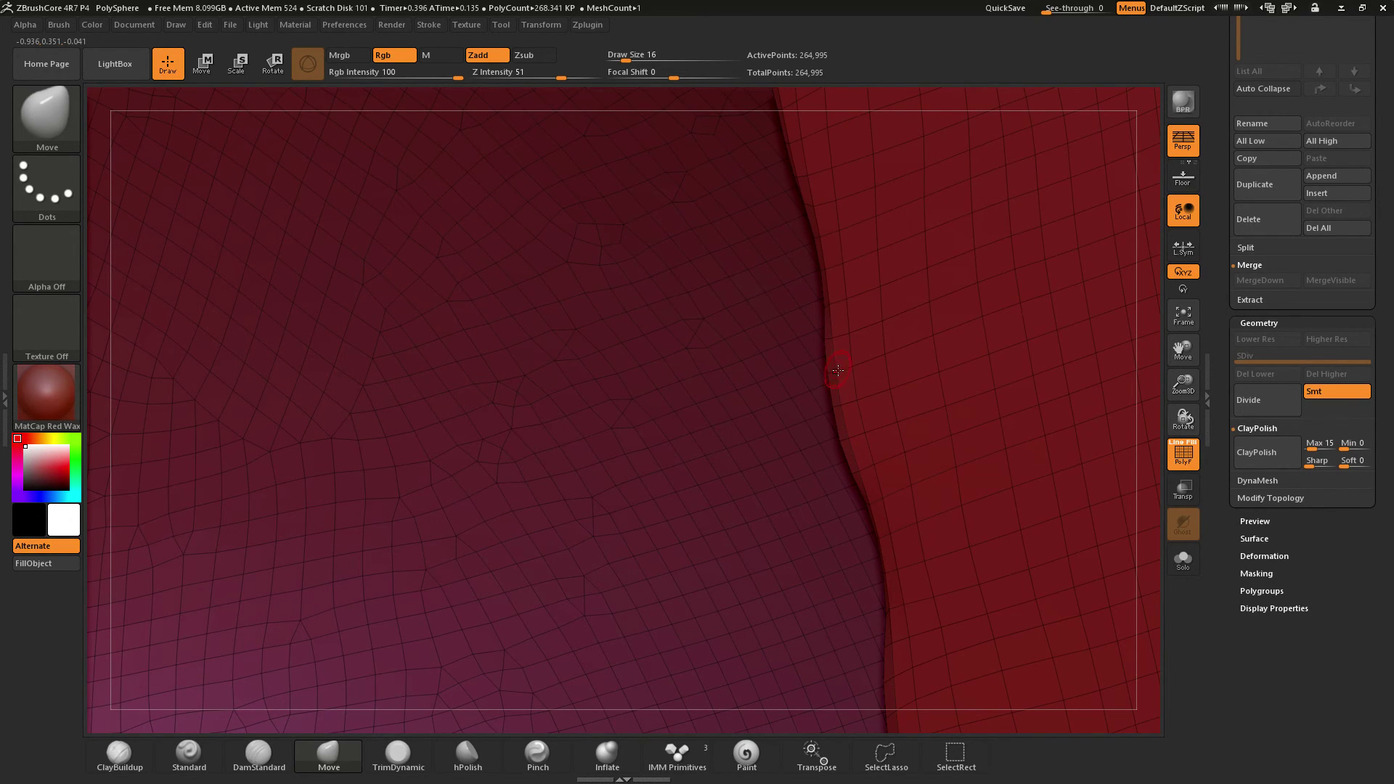
left_click_drag(838, 371, 848, 370)
Pull the protruding vertices along the lower part of the rim's bump outward, one by one, to straighten the edge
left_click_drag(1182, 384, 1204, 458)
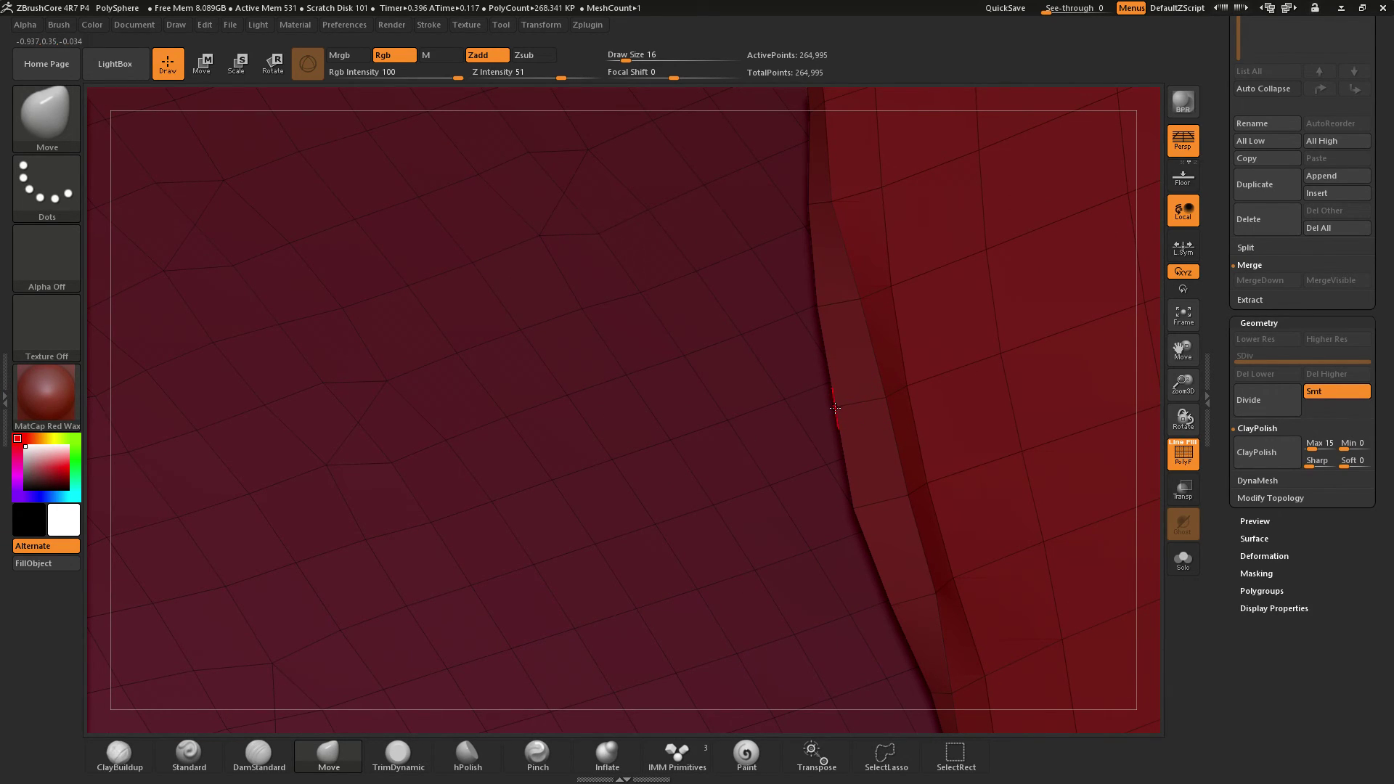
left_click_drag(849, 408, 1073, 380)
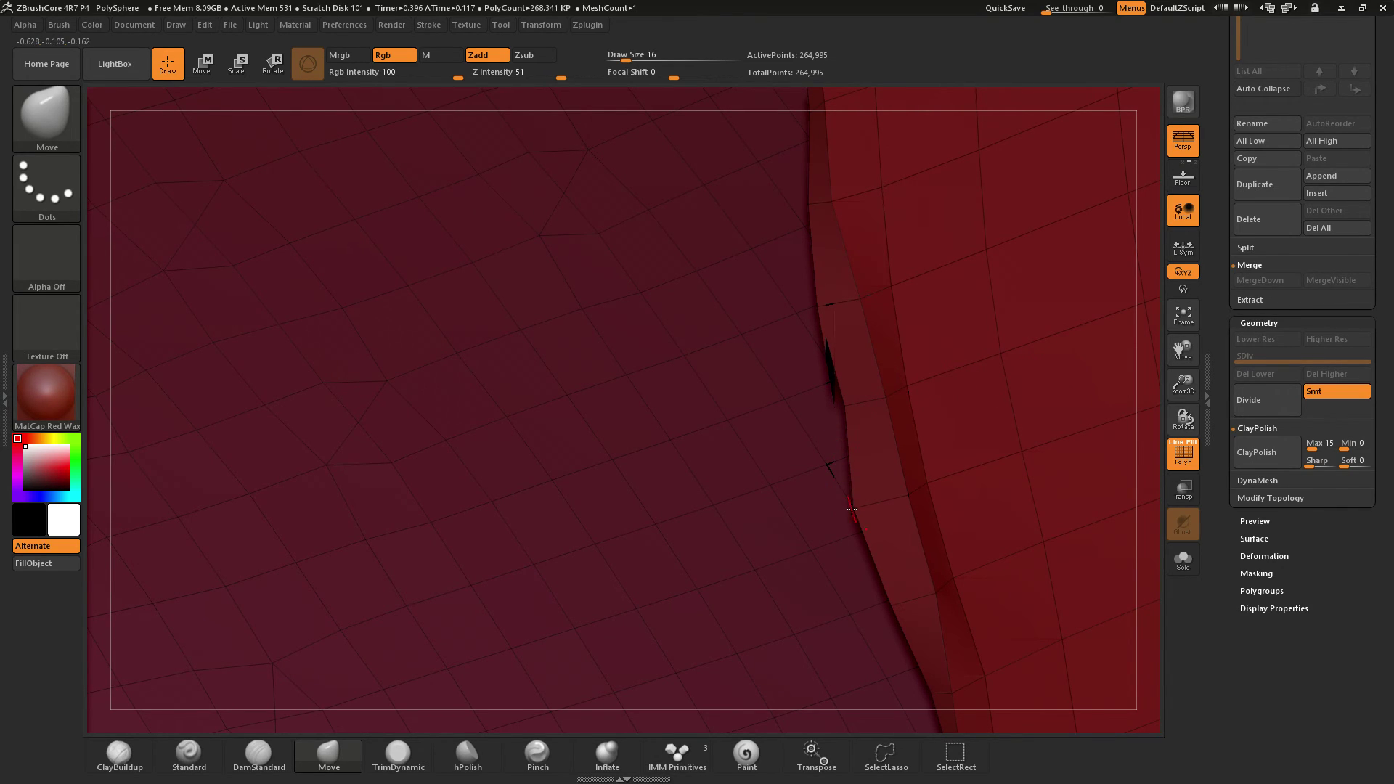
left_click_drag(852, 509, 1039, 483)
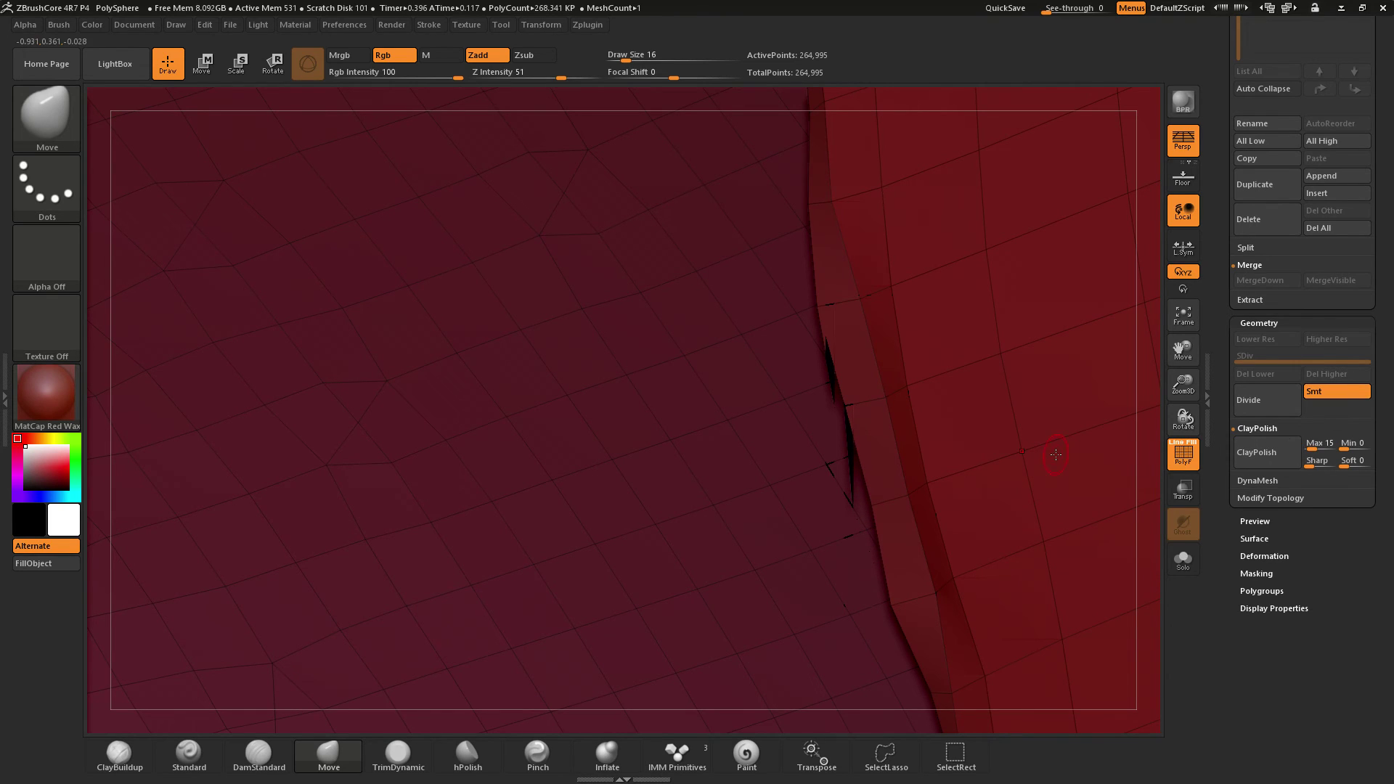
left_click_drag(893, 607, 888, 577)
mouse_move(1150, 476)
left_mouse_down()
mouse_move(1164, 440)
mouse_move(1140, 424)
left_mouse_up()
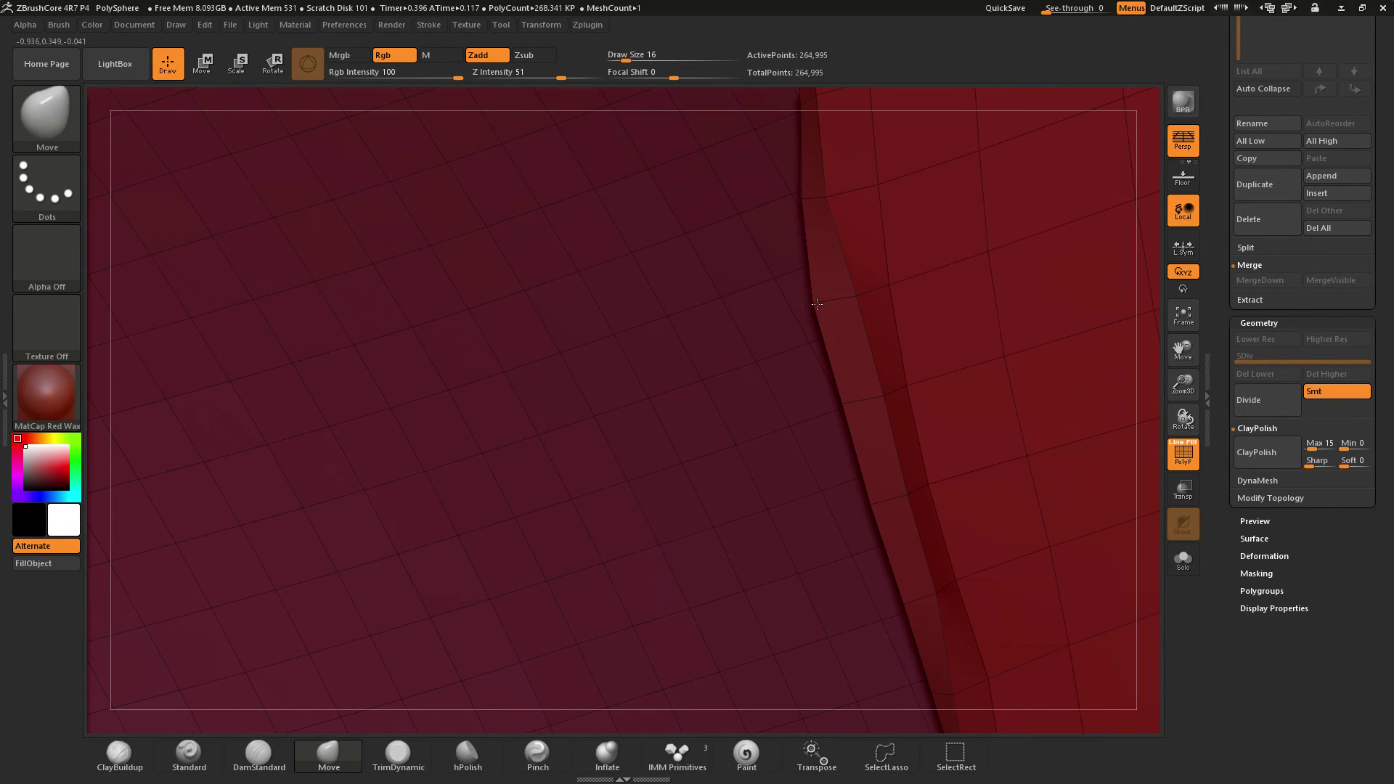
Move the remaining rim vertices from the upper part of the bump downward towards the outer surface to even out the edge
mouse_move(816, 304)
left_mouse_down()
mouse_move(947, 299)
mouse_move(926, 353)
left_mouse_up()
left_click_drag(804, 200, 989, 200)
left_click_drag(823, 301, 943, 305)
left_click_drag(842, 402, 1008, 384)
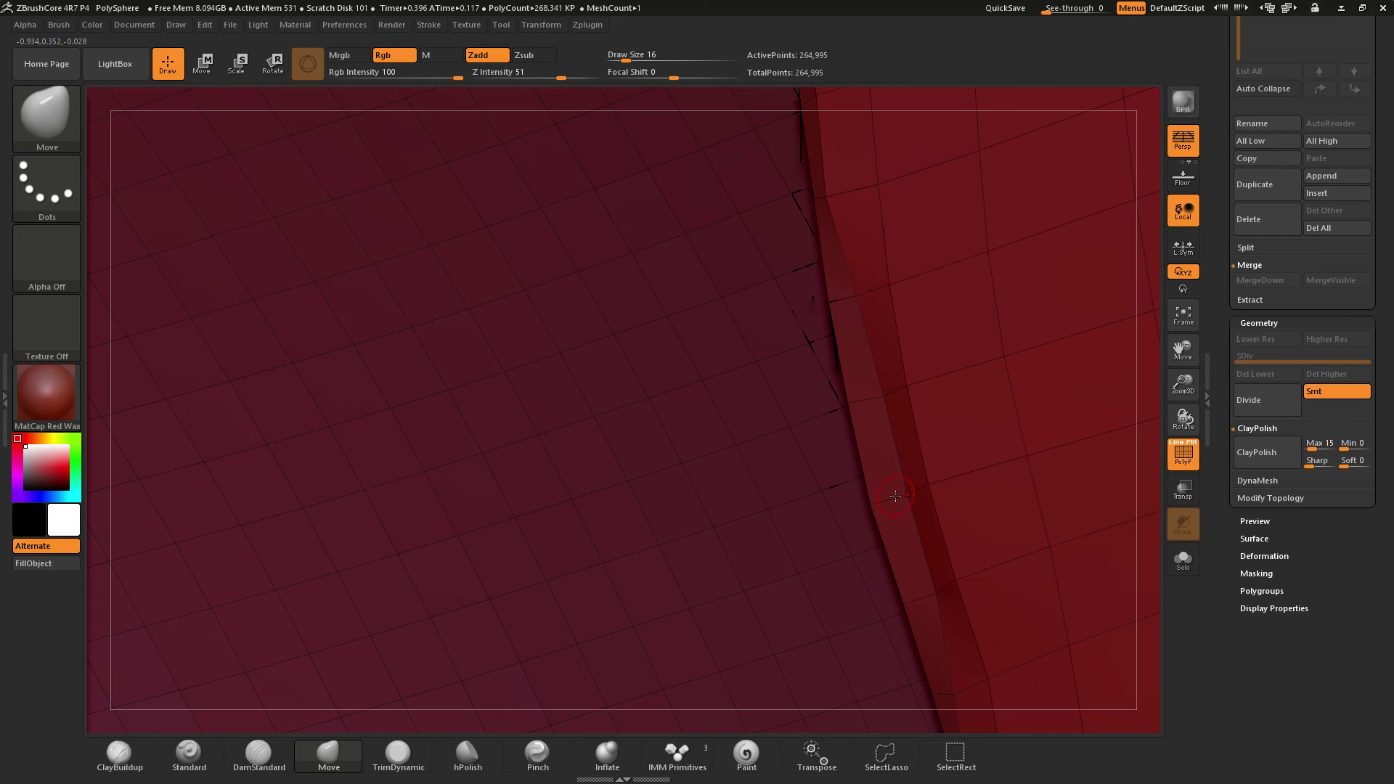
left_click_drag(871, 502, 1005, 478)
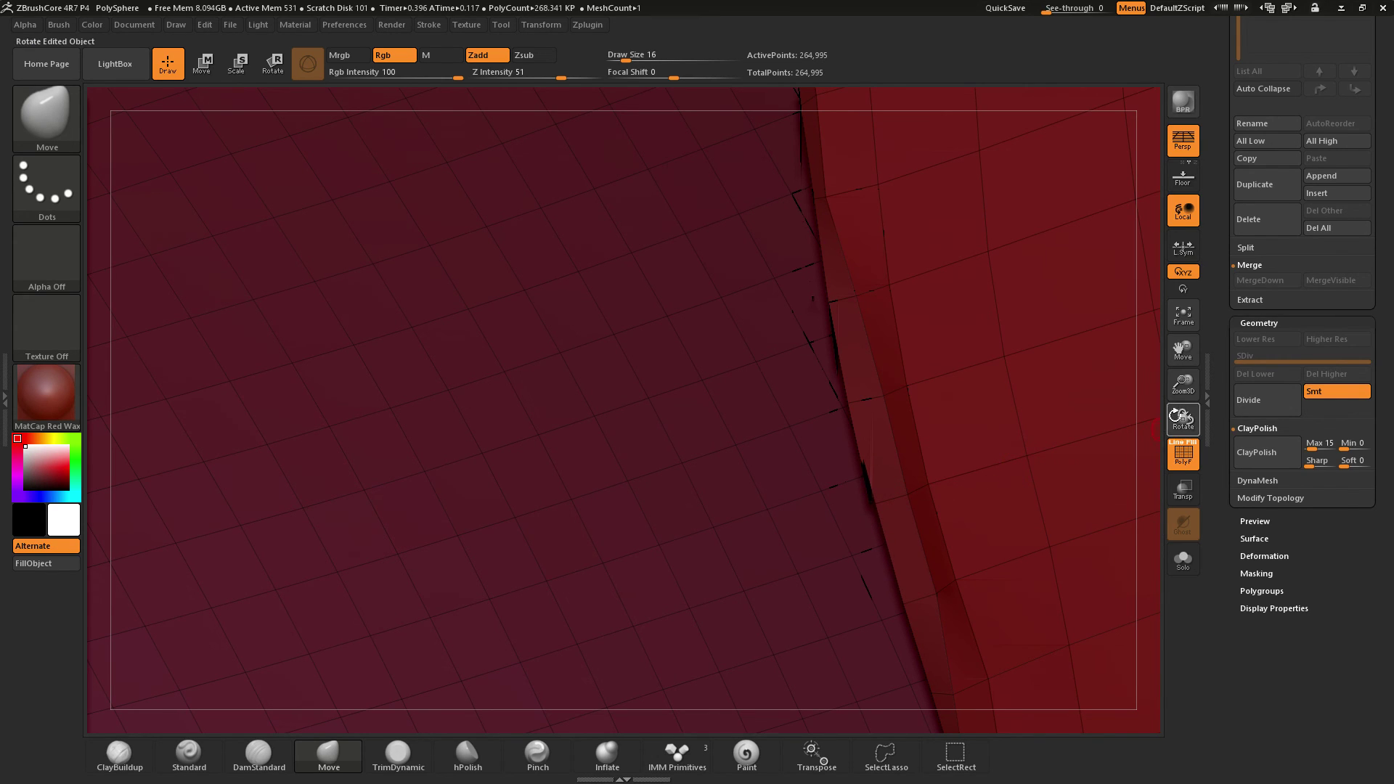
Hide the polyframe and examine the reworked rim on the whole sphere from the front and from an angle
left_click_drag(1182, 383, 1173, 279)
left_click_drag(460, 346, 490, 357)
left_click(1185, 458)
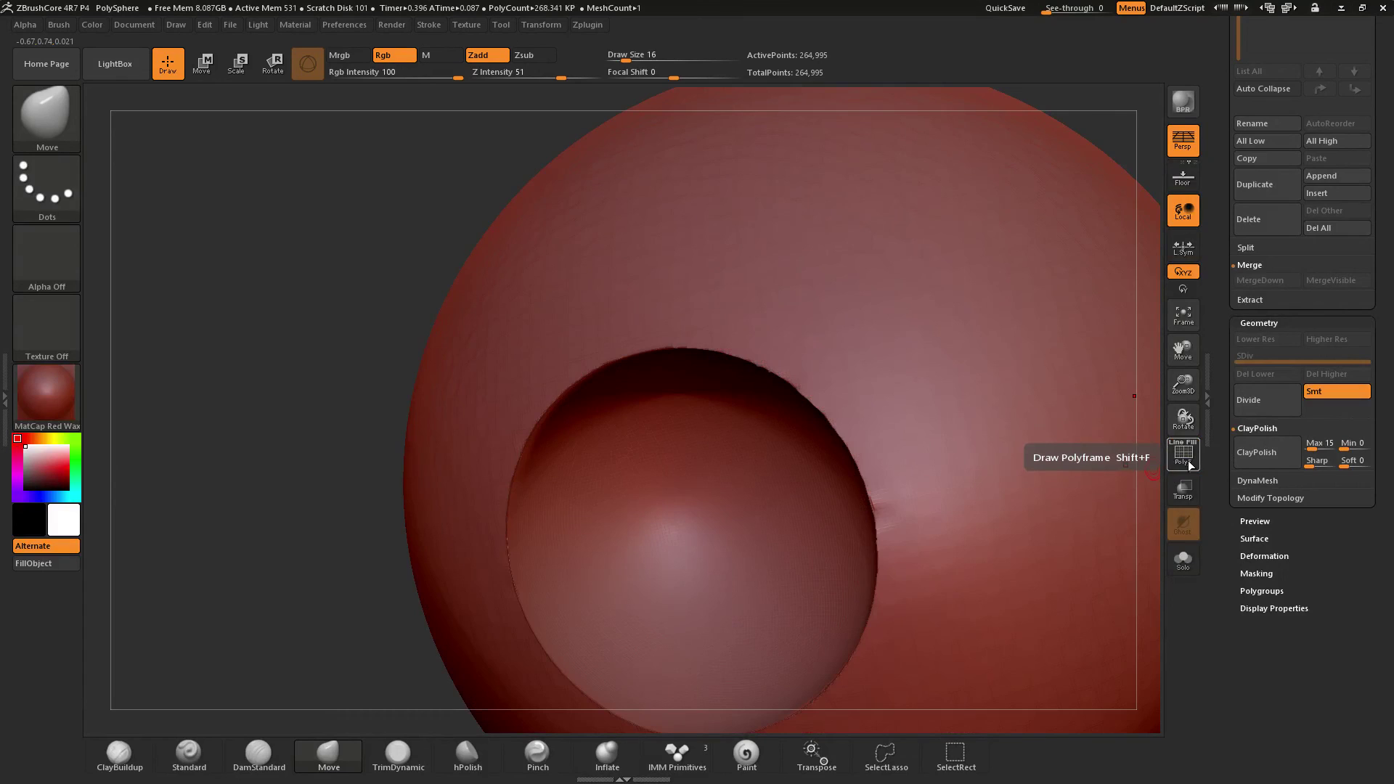
left_click_drag(312, 317, 306, 282, "shift")
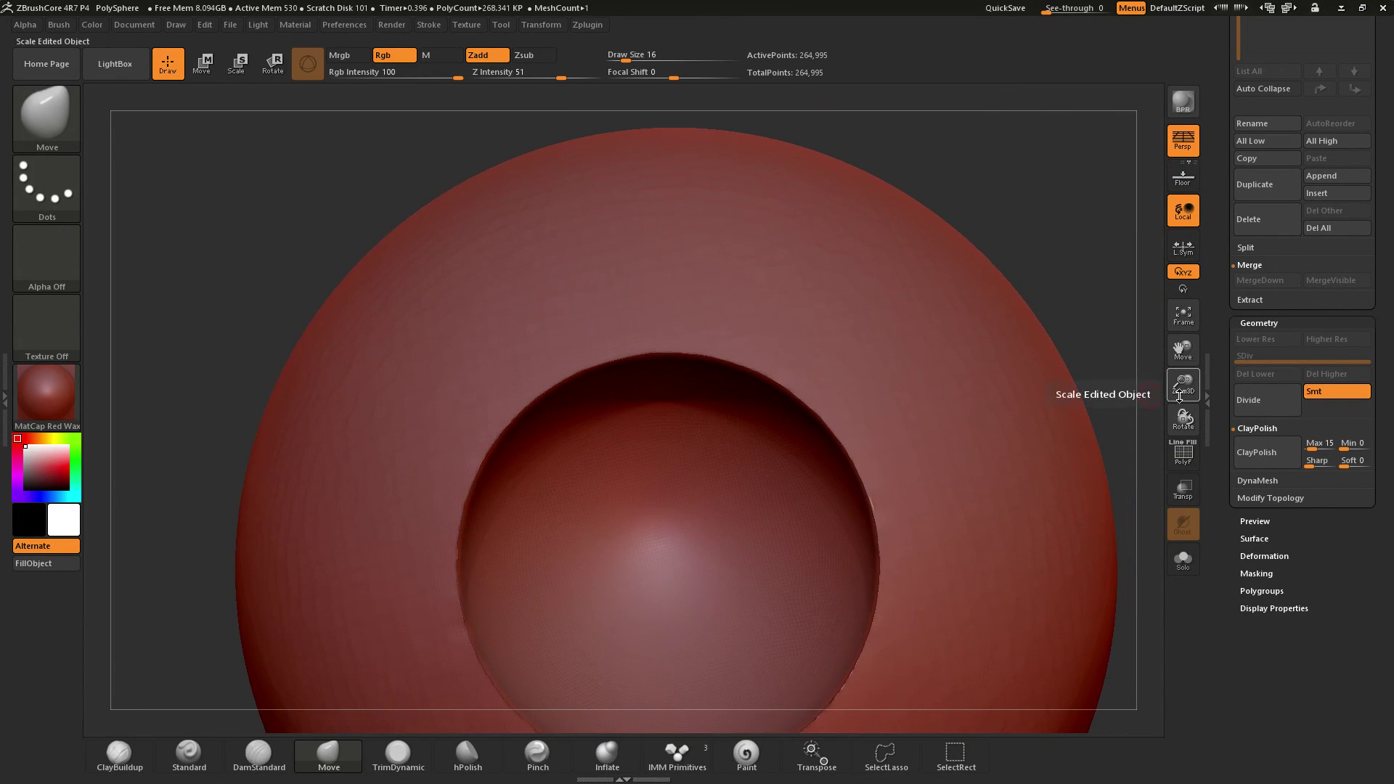
left_click_drag(1182, 383, 1174, 305)
left_click(1179, 312)
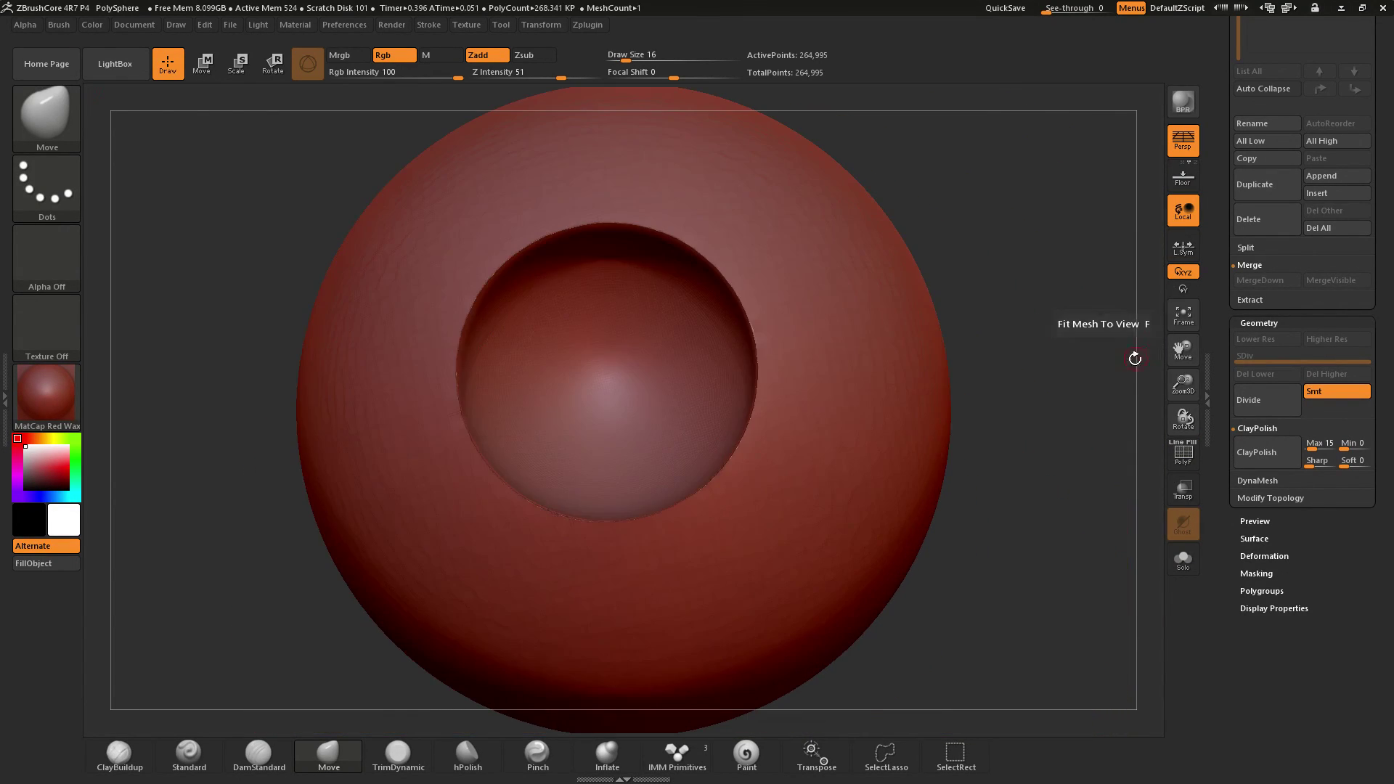
left_click_drag(1114, 376, 1191, 407)
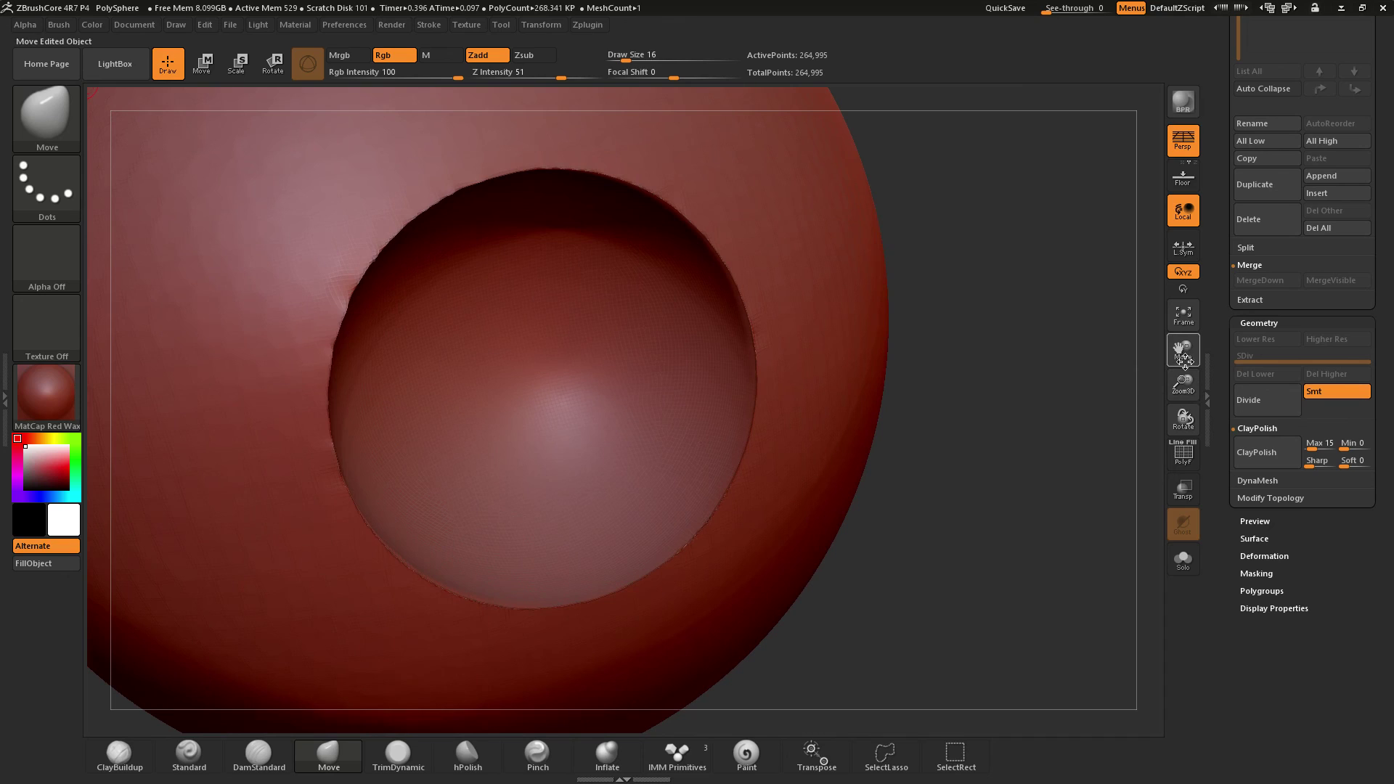